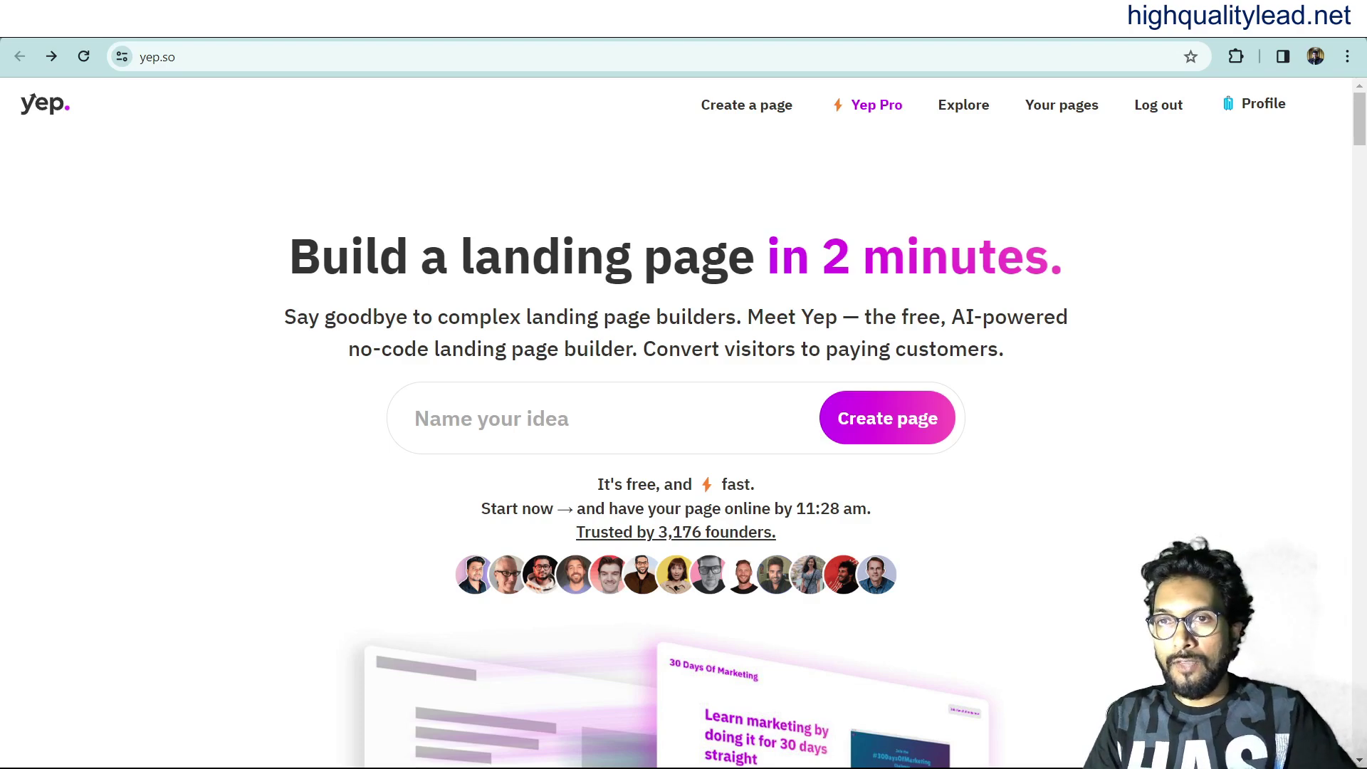
Revisit the AppSumo Yep.so deal and highlight its $49 lifetime price
{"action": "key", "text": "alt+Right"}
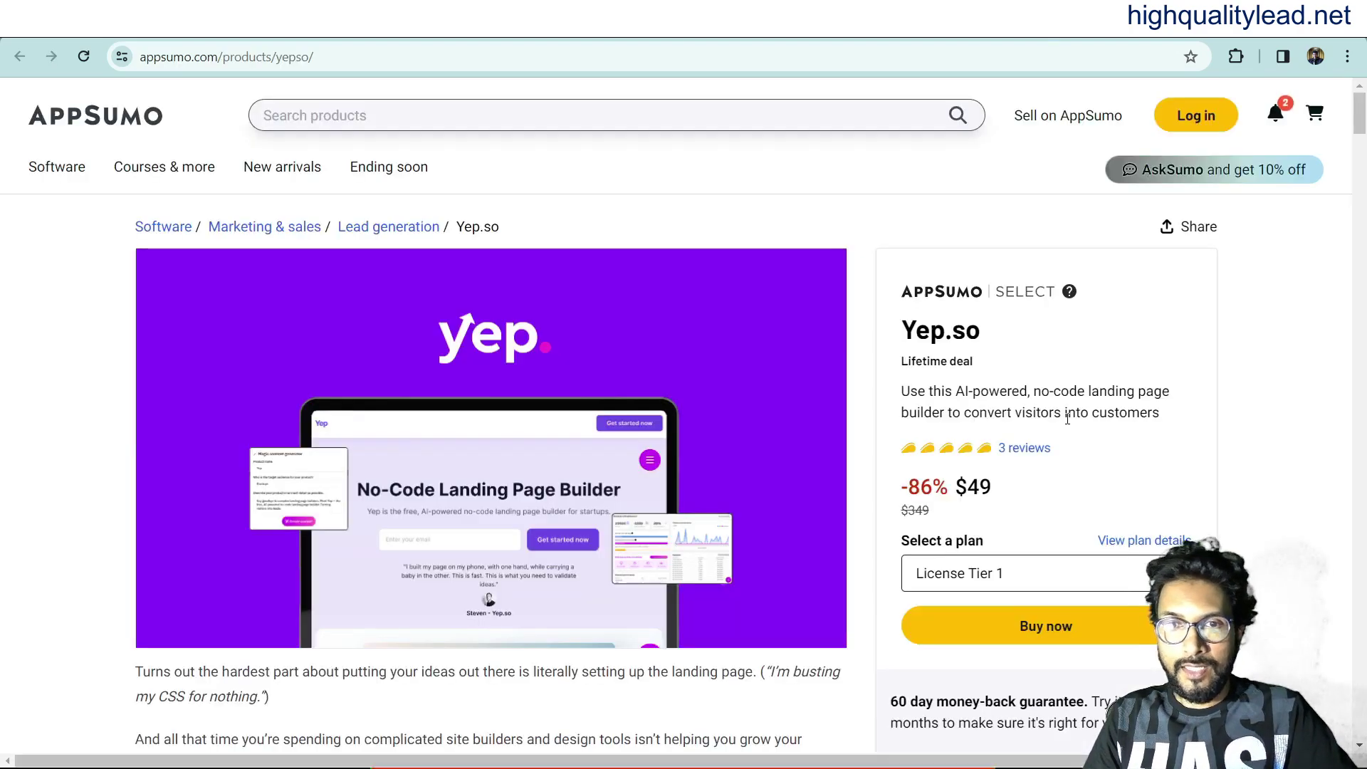
{"action": "double_click", "coordinate": [963, 490]}
{"action": "left_click", "coordinate": [1038, 490]}
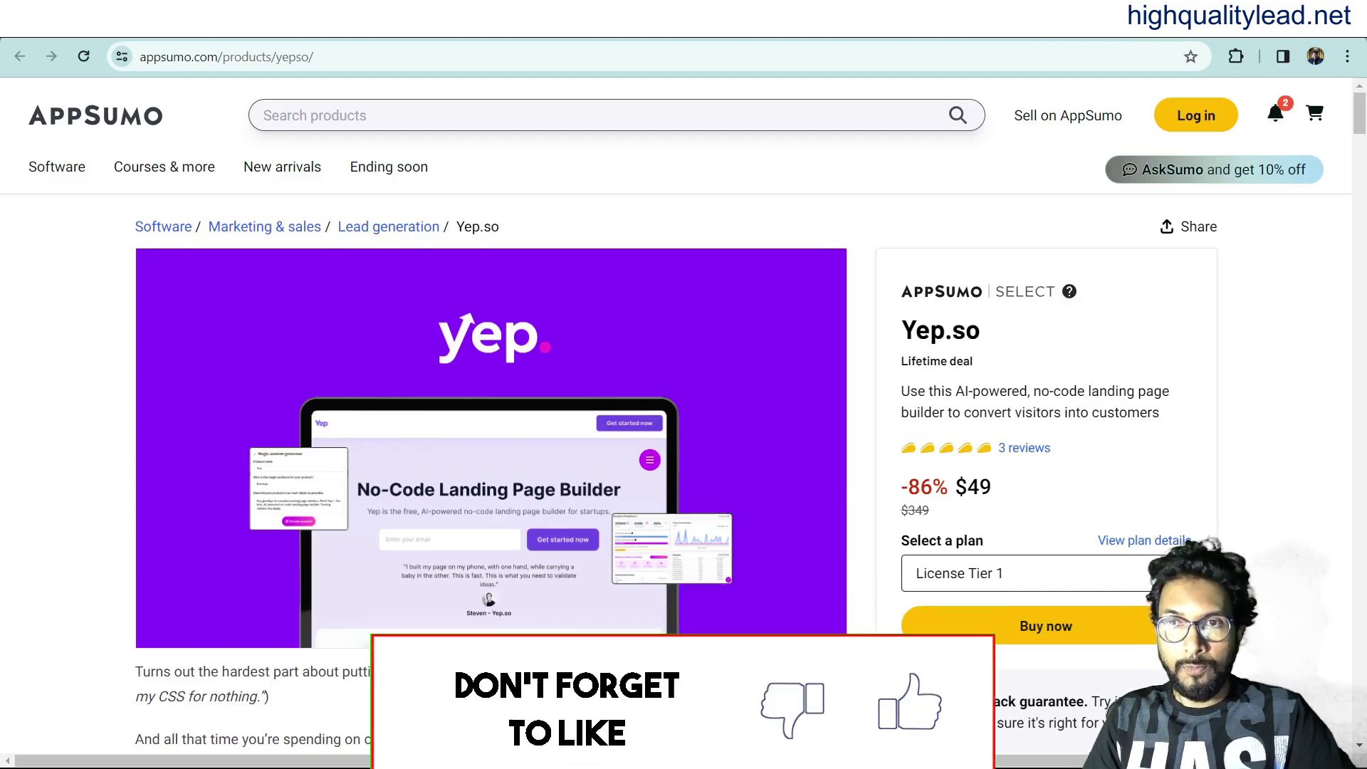
{"action": "left_click", "coordinate": [1139, 21]}
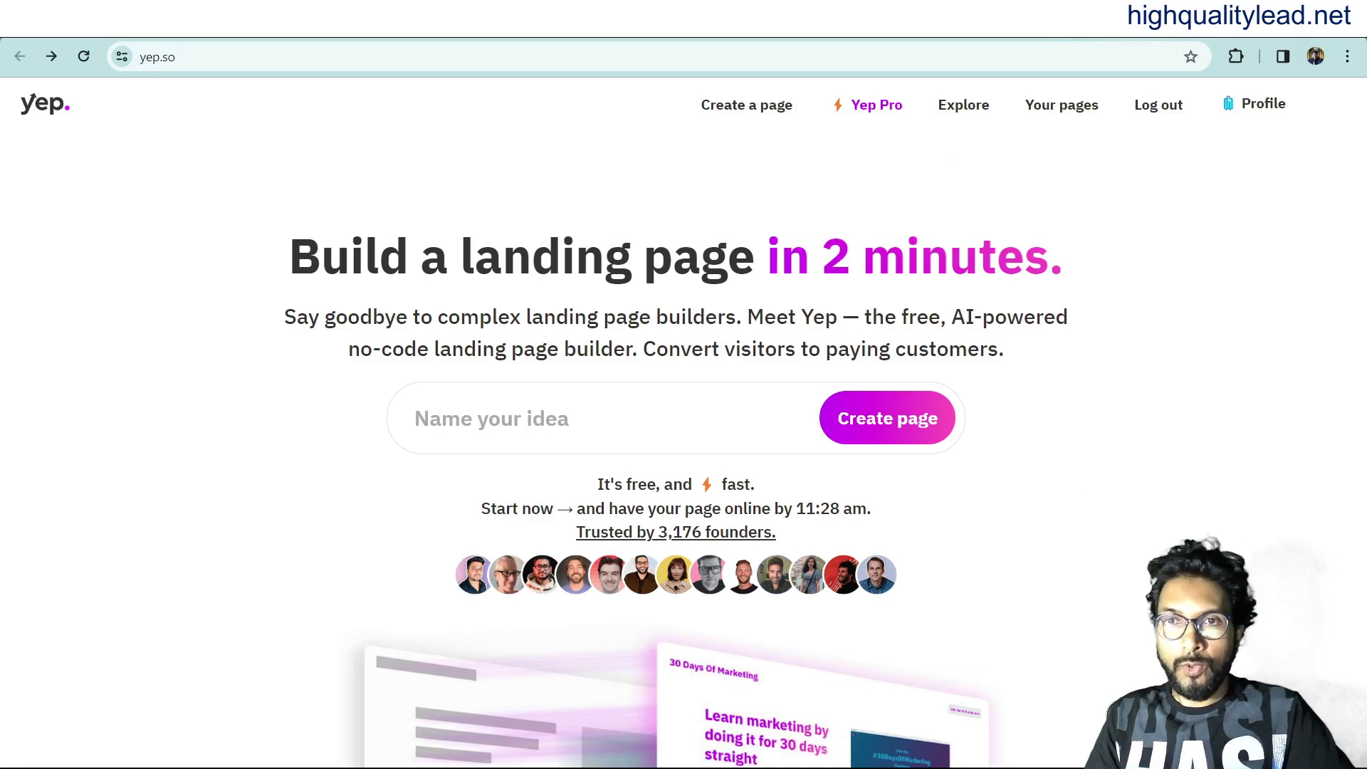
Open the Fast Lean Pro sales page from the ClickBank weight-loss listings and browse it
{"action": "left_click", "coordinate": [1068, 21]}
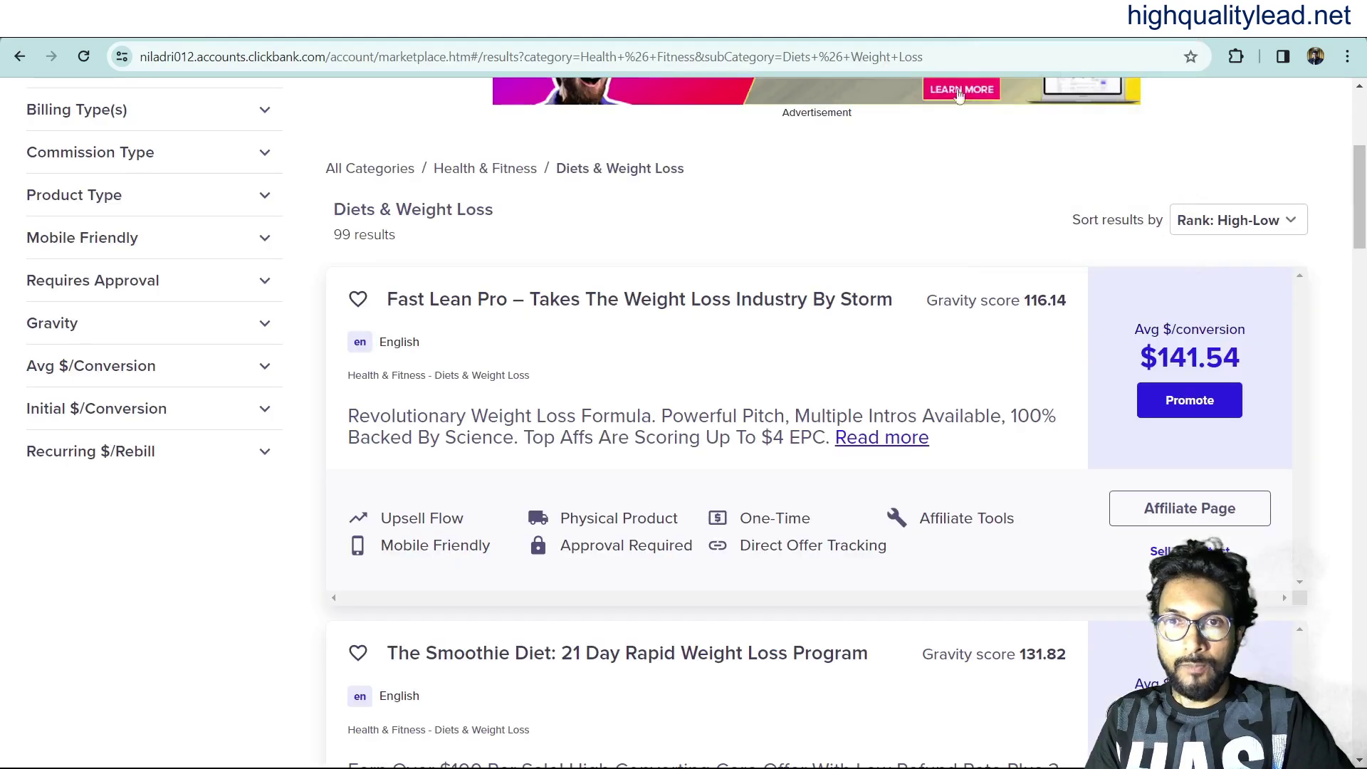
{"action": "left_click", "coordinate": [440, 305]}
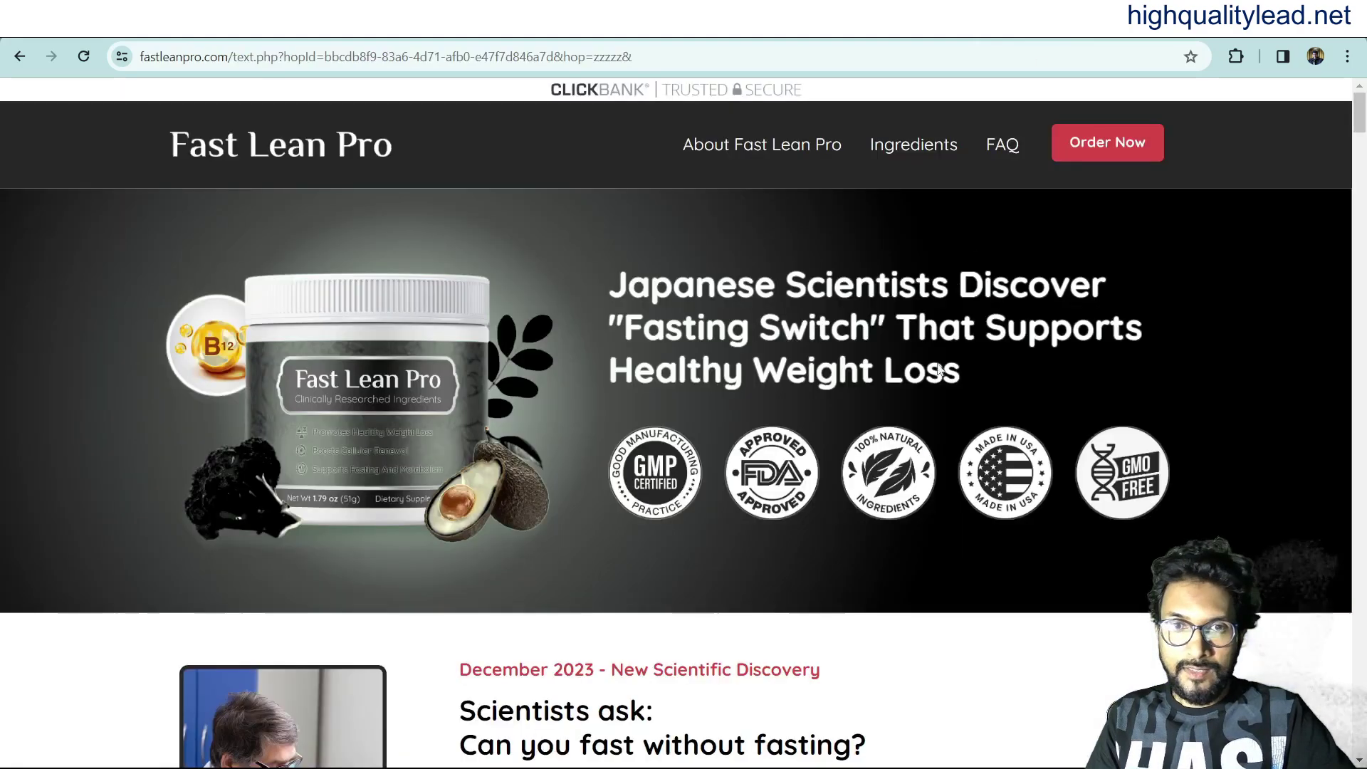
{"action": "scroll", "coordinate": [1161, 385], "scroll_direction": "down", "scroll_amount": 8}
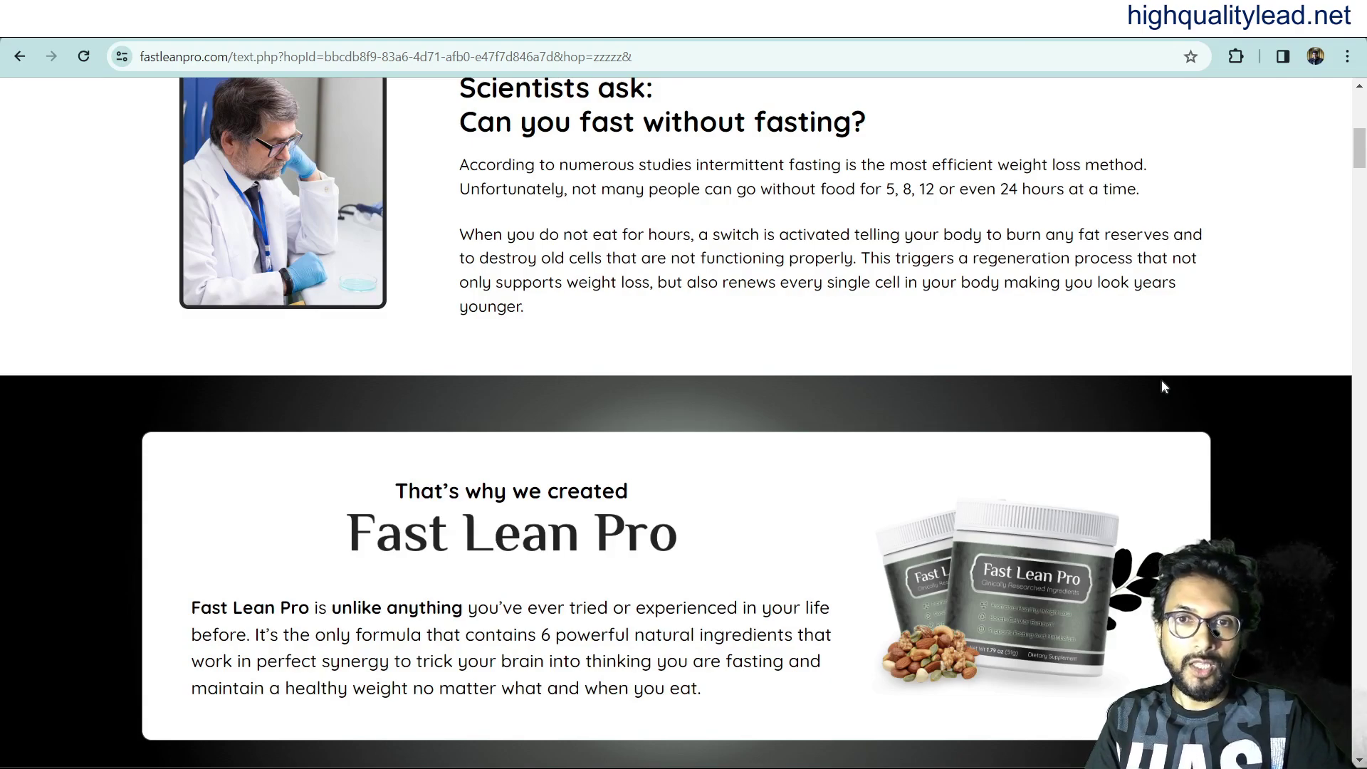
{"action": "scroll", "coordinate": [983, 580], "scroll_direction": "up", "scroll_amount": 6}
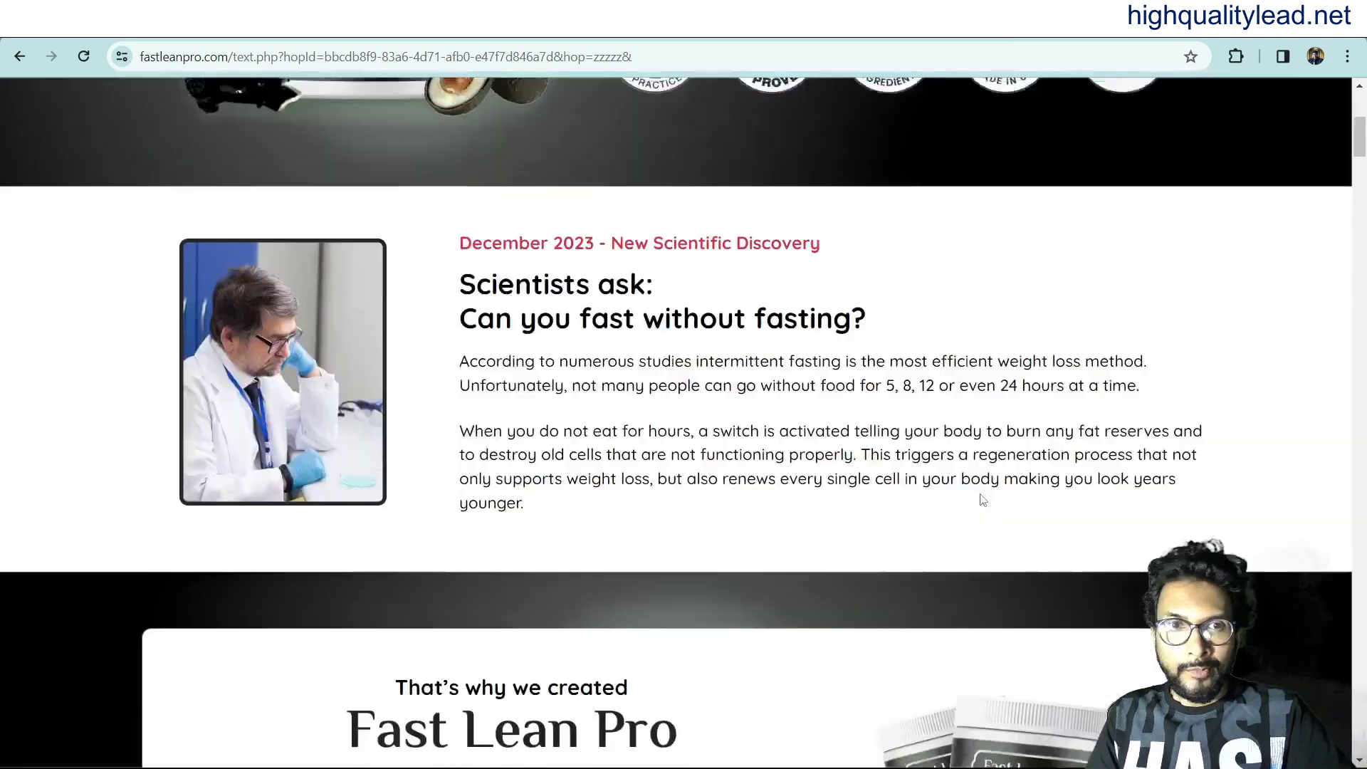
{"action": "scroll", "coordinate": [982, 500], "scroll_direction": "down", "scroll_amount": 13}
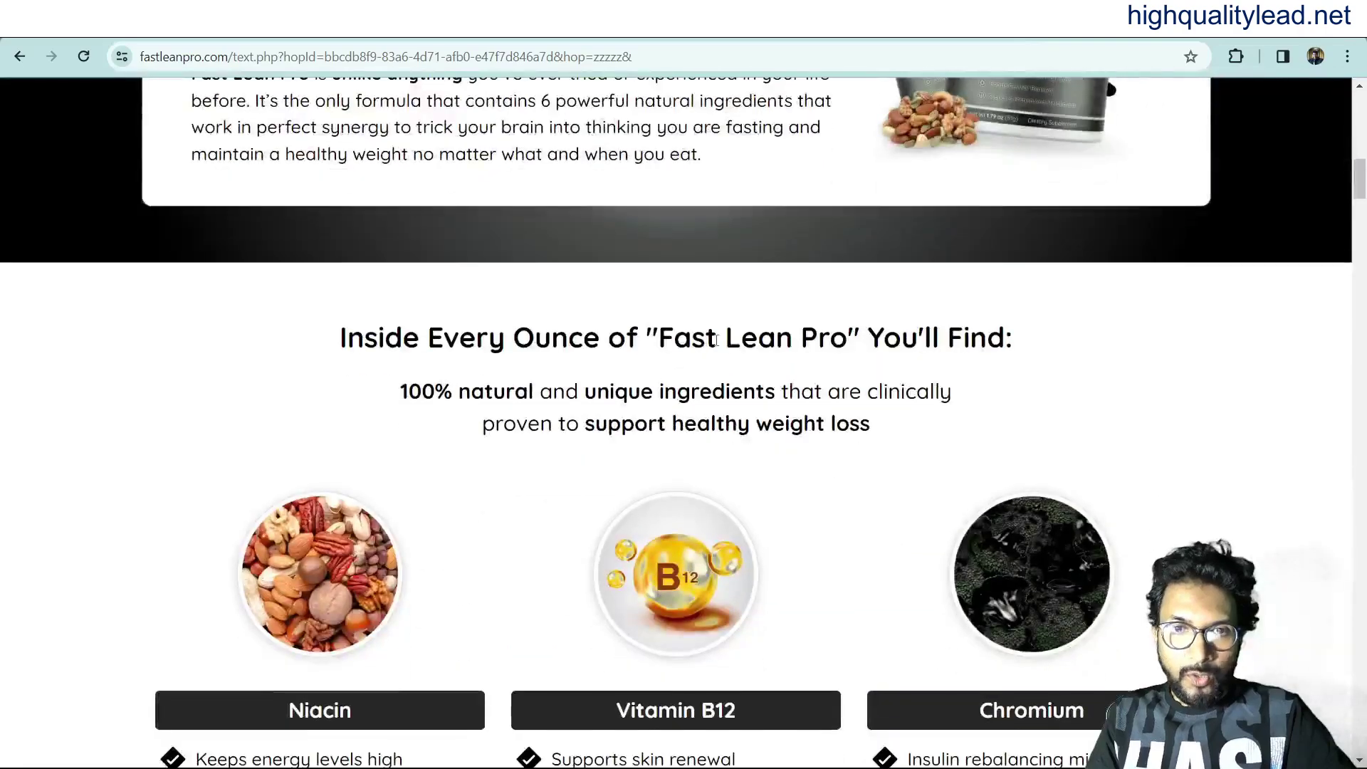
Copy the product name 'Fast Lean Pro' and go back to Yep.so's idea field
{"action": "left_click_drag", "start_coordinate": [662, 340], "coordinate": [848, 343]}
{"action": "key", "text": "ctrl+c"}
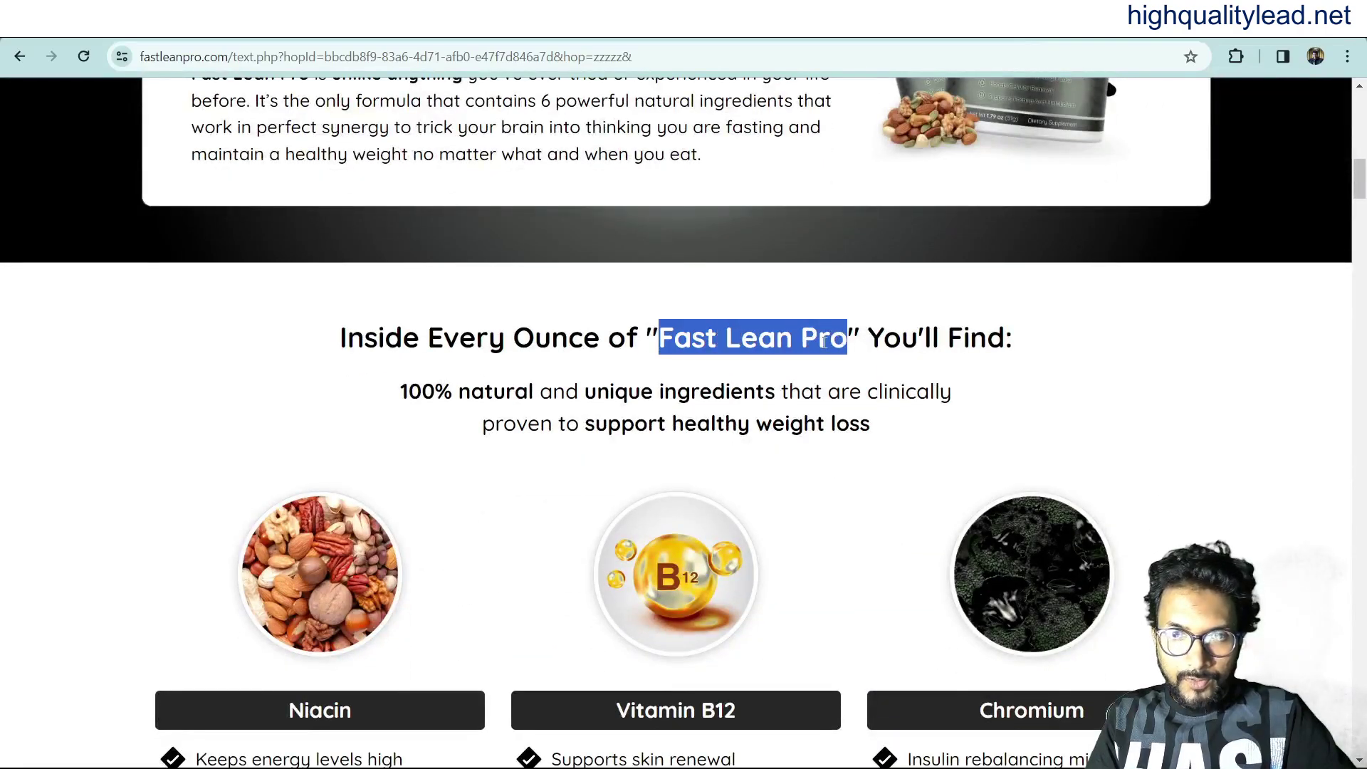
{"action": "right_click", "coordinate": [825, 349]}
{"action": "left_click", "coordinate": [854, 364]}
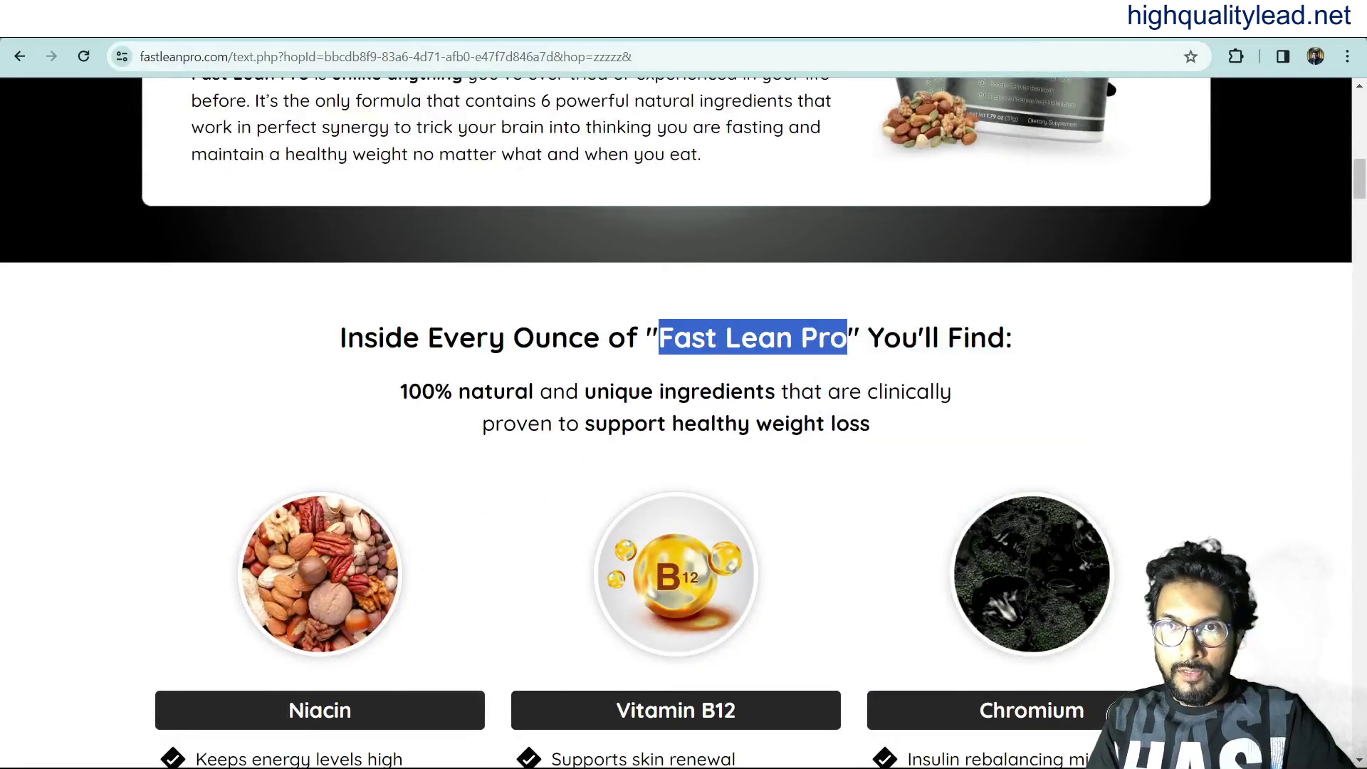
{"action": "left_click", "coordinate": [1091, 28]}
{"action": "left_click", "coordinate": [497, 425]}
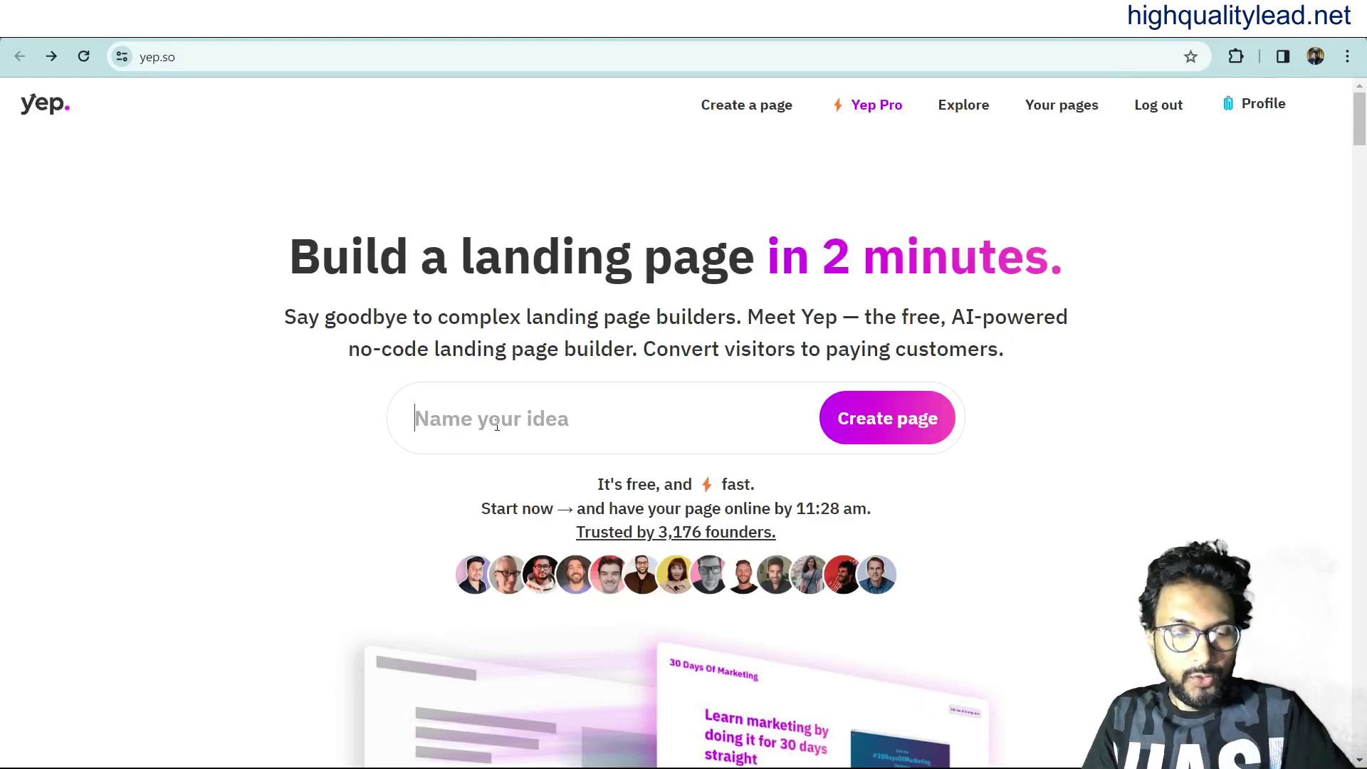
Create a new Yep.so page named 'Fast Lean Pro' and paste it as the product name
{"action": "key", "text": "ctrl+v"}
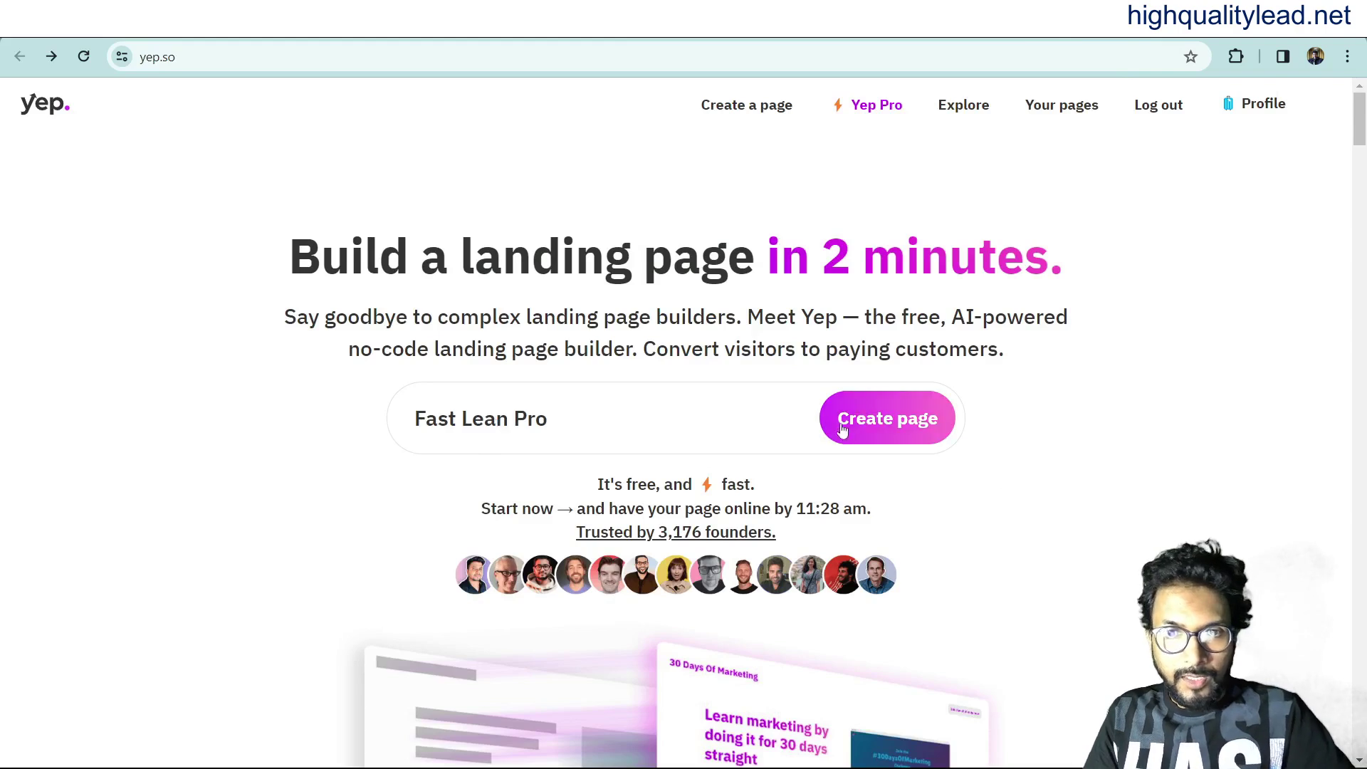
{"action": "left_click", "coordinate": [897, 424]}
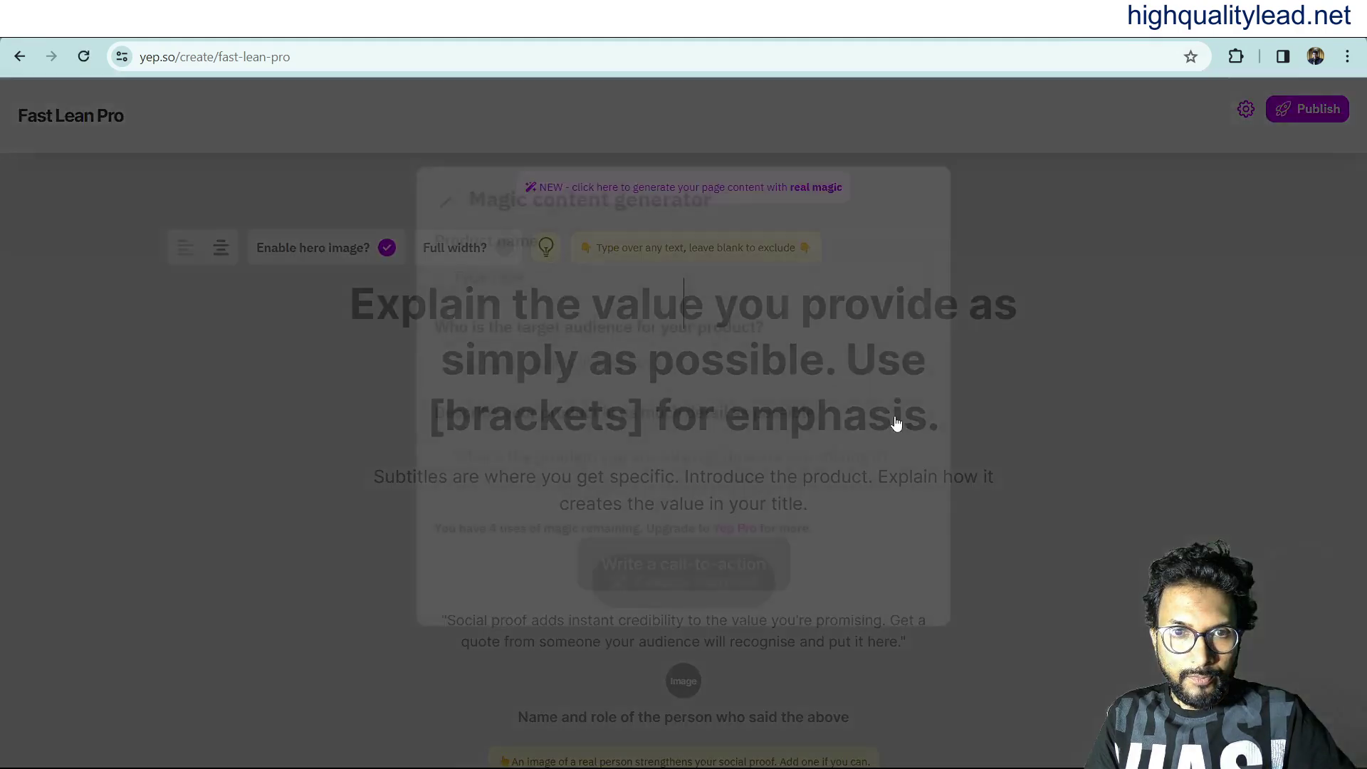
{"action": "left_click", "coordinate": [516, 276]}
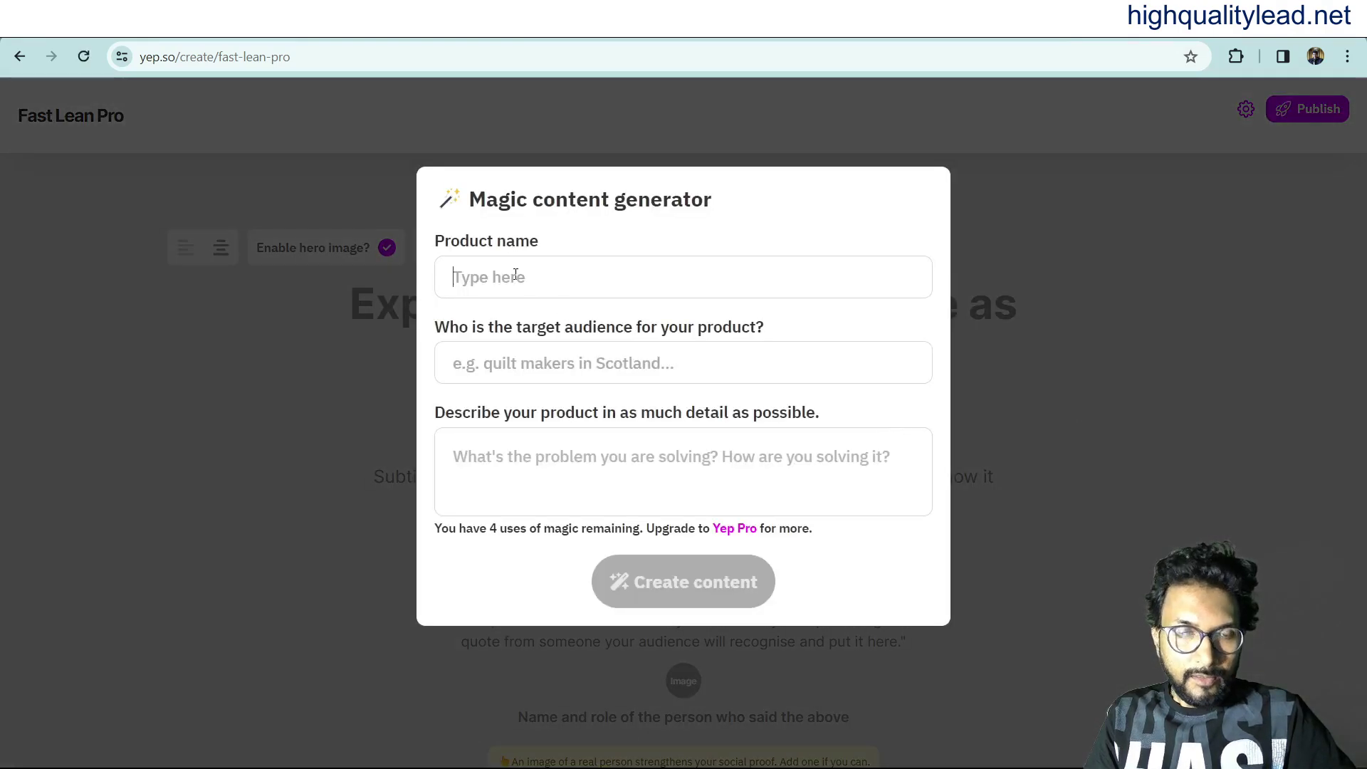
{"action": "key", "text": "ctrl+v"}
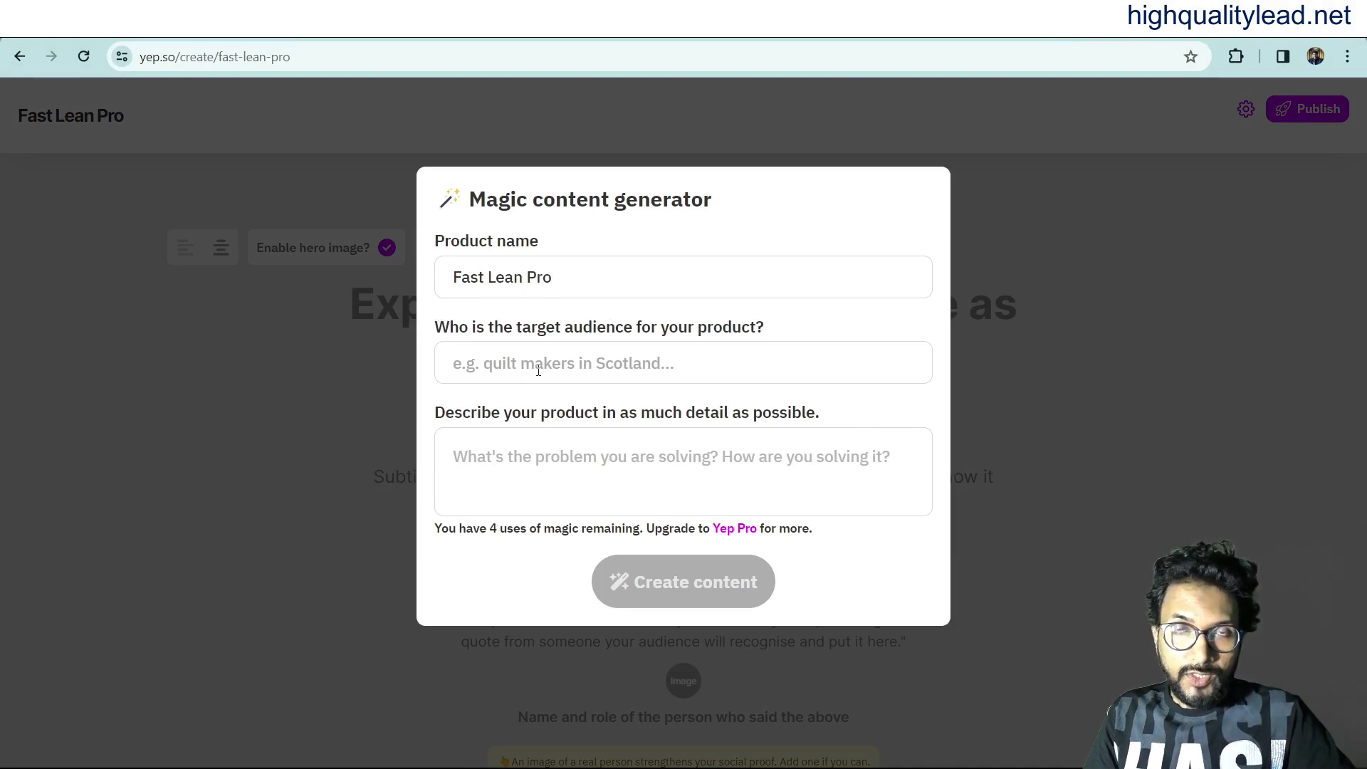
Enter 'Weight loss interested people' as the target audience
{"action": "left_click", "coordinate": [538, 370]}
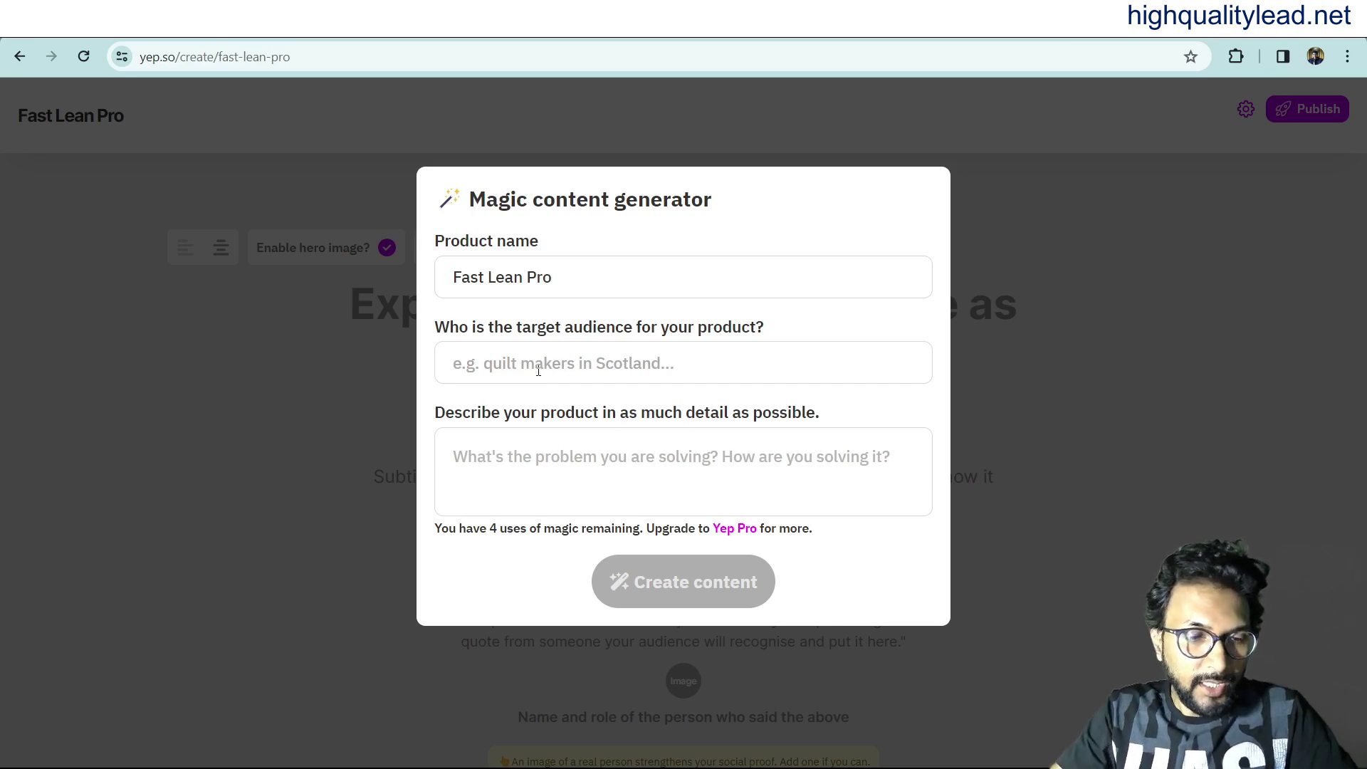
{"action": "type", "text": "Wei"}
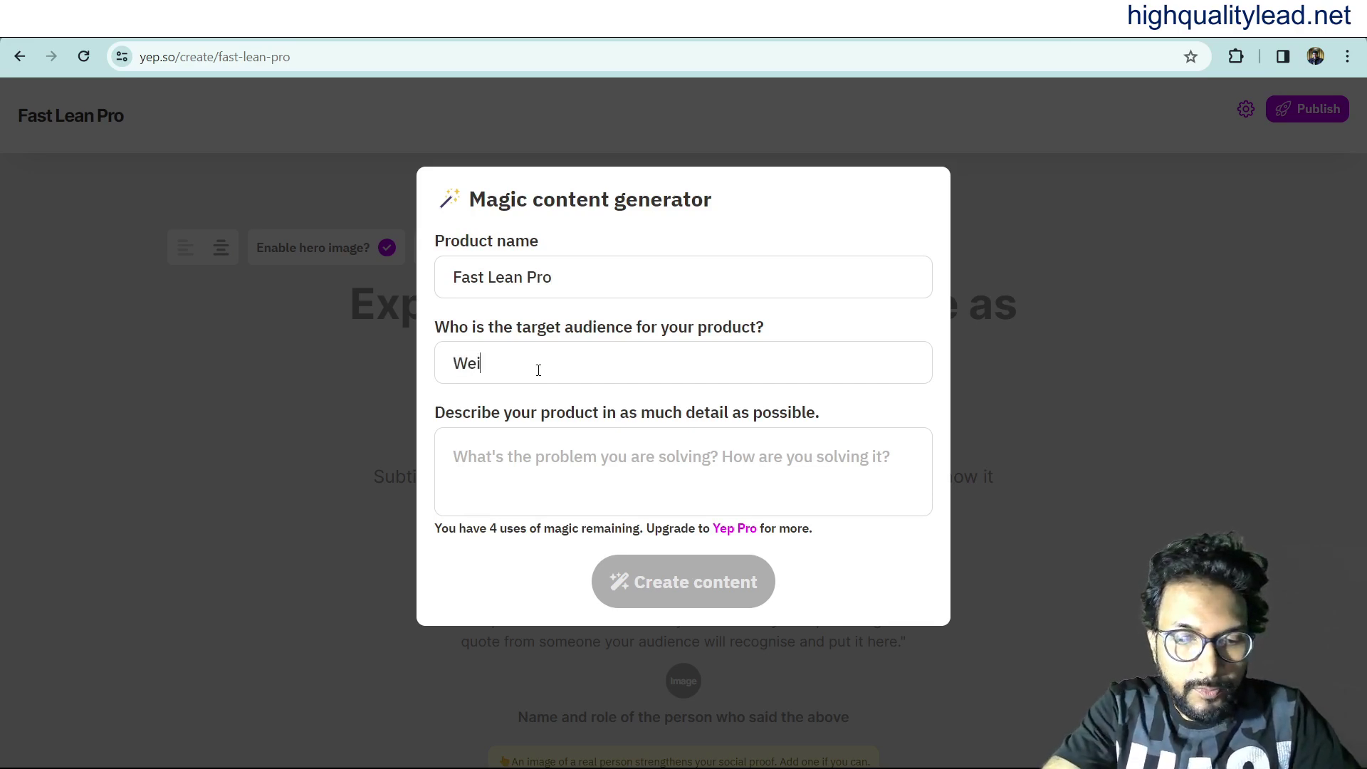
{"action": "type", "text": "ght l"}
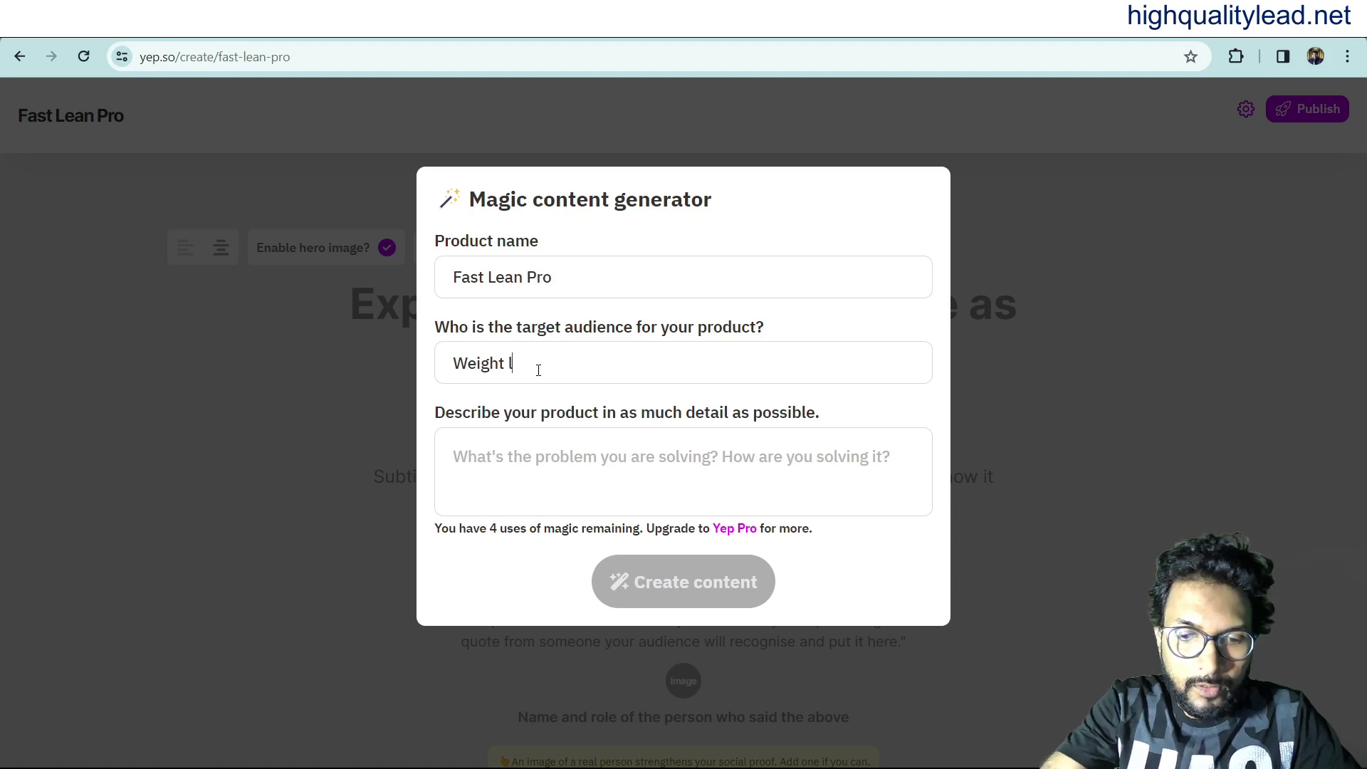
{"action": "type", "text": "oss"}
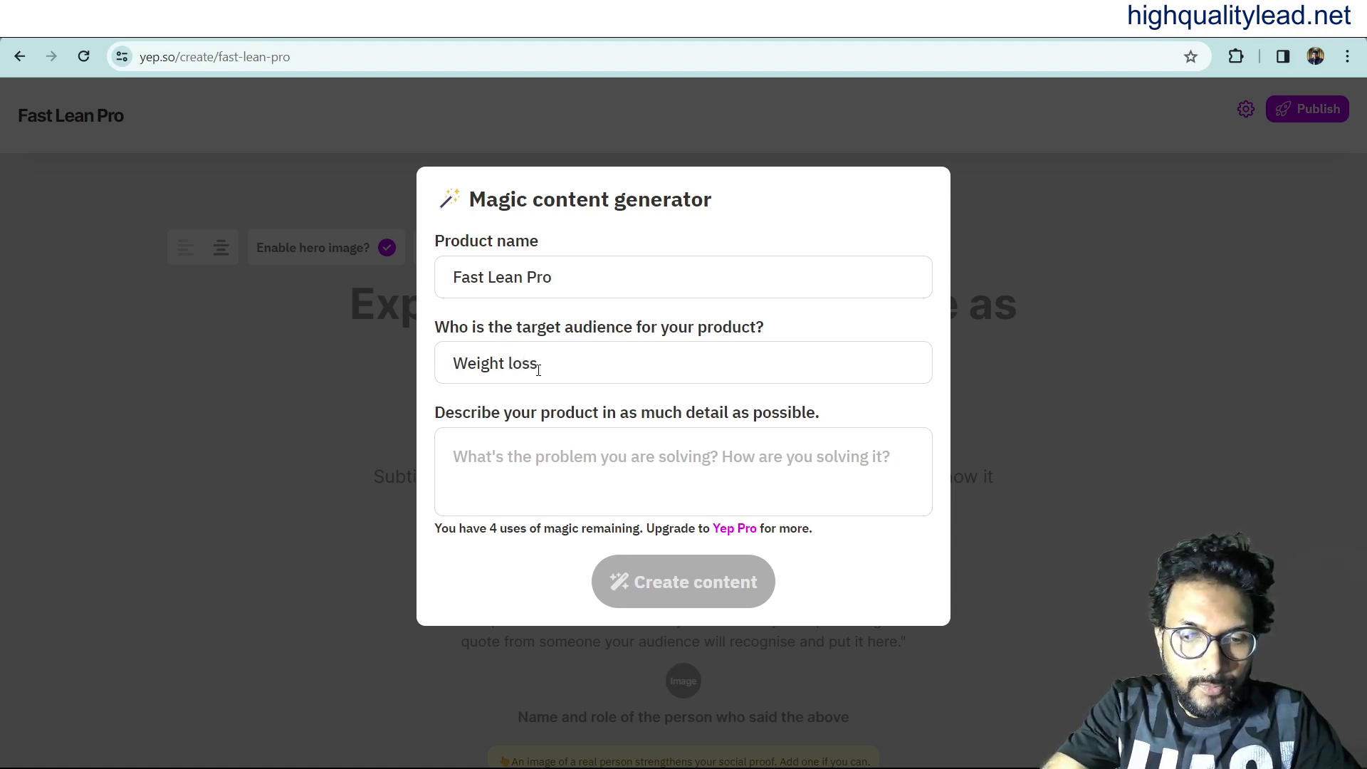
{"action": "type", "text": " p"}
{"action": "key", "text": "BackSpace"}
{"action": "key", "text": "BackSpace"}
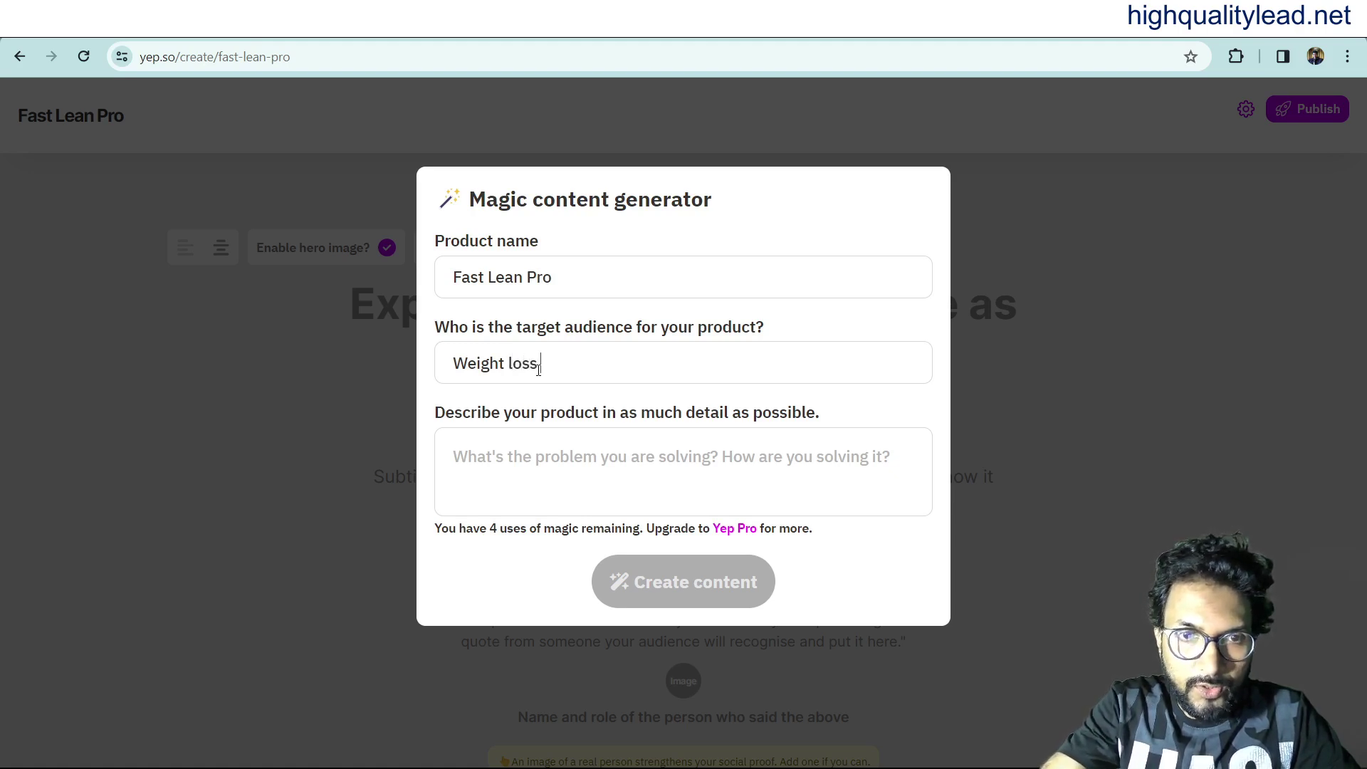
{"action": "type", "text": "int"}
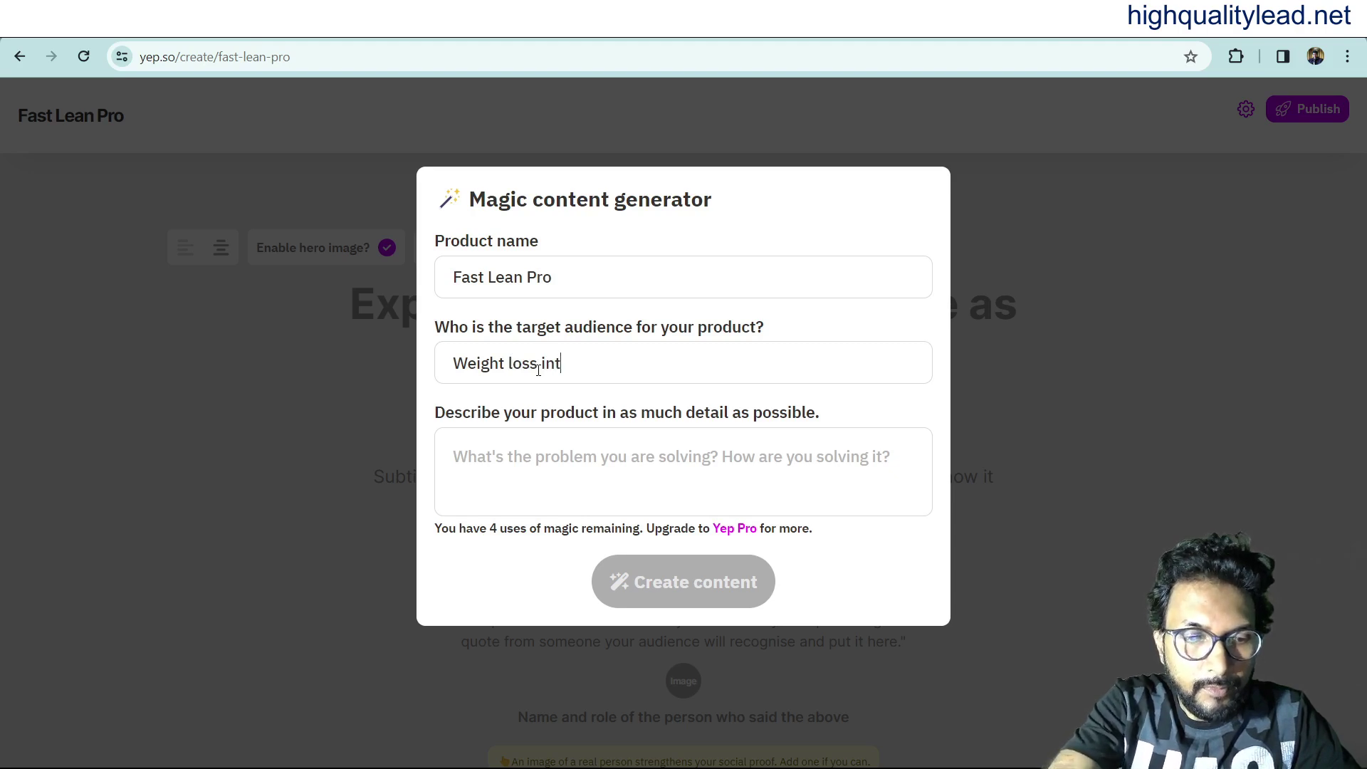
{"action": "type", "text": "ereste"}
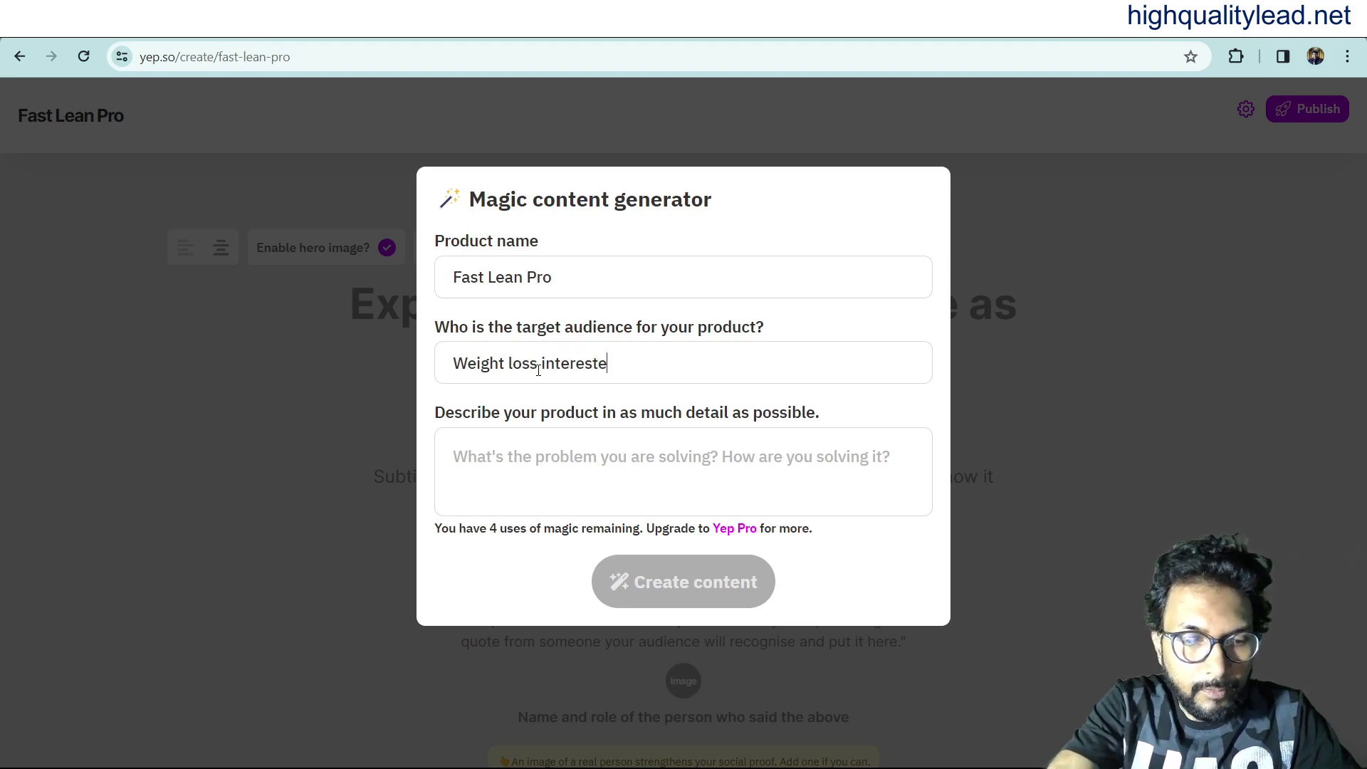
{"action": "type", "text": "d people"}
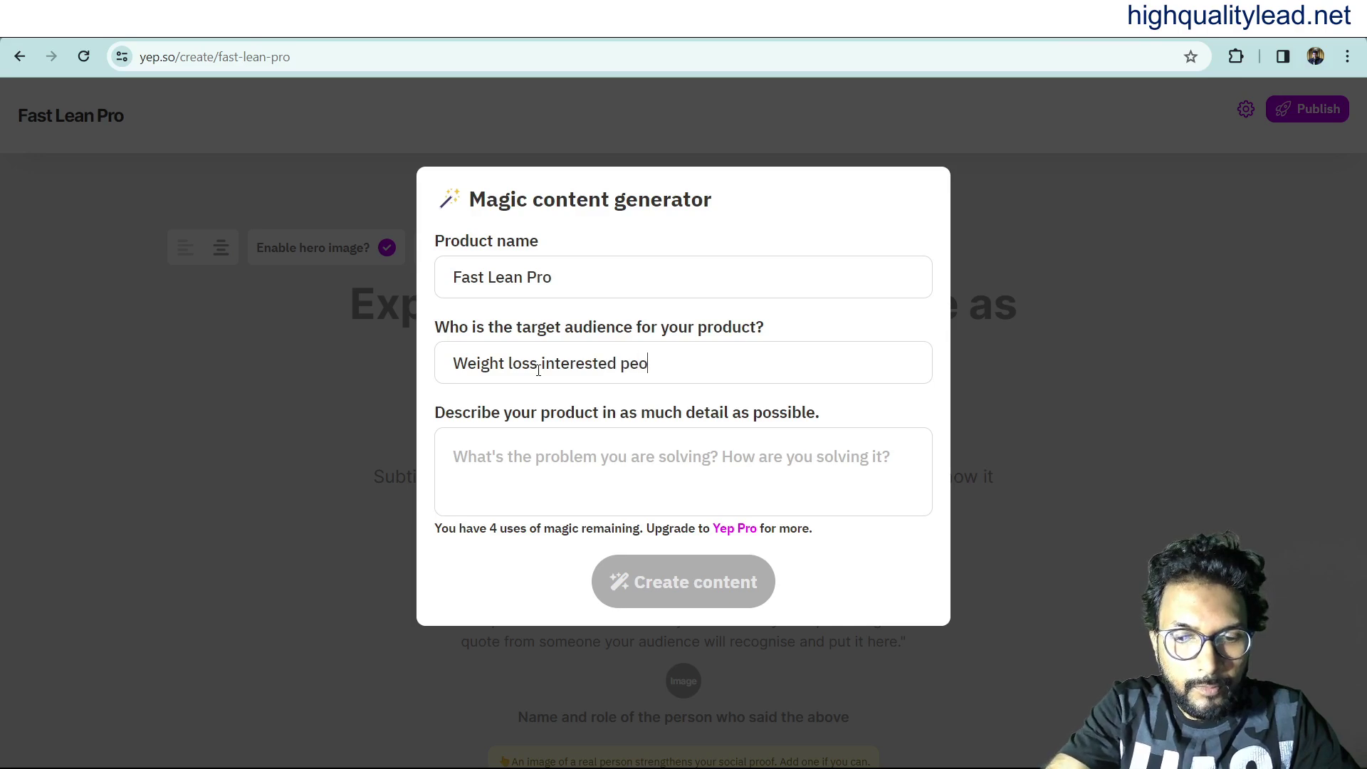
{"action": "left_click", "coordinate": [580, 465]}
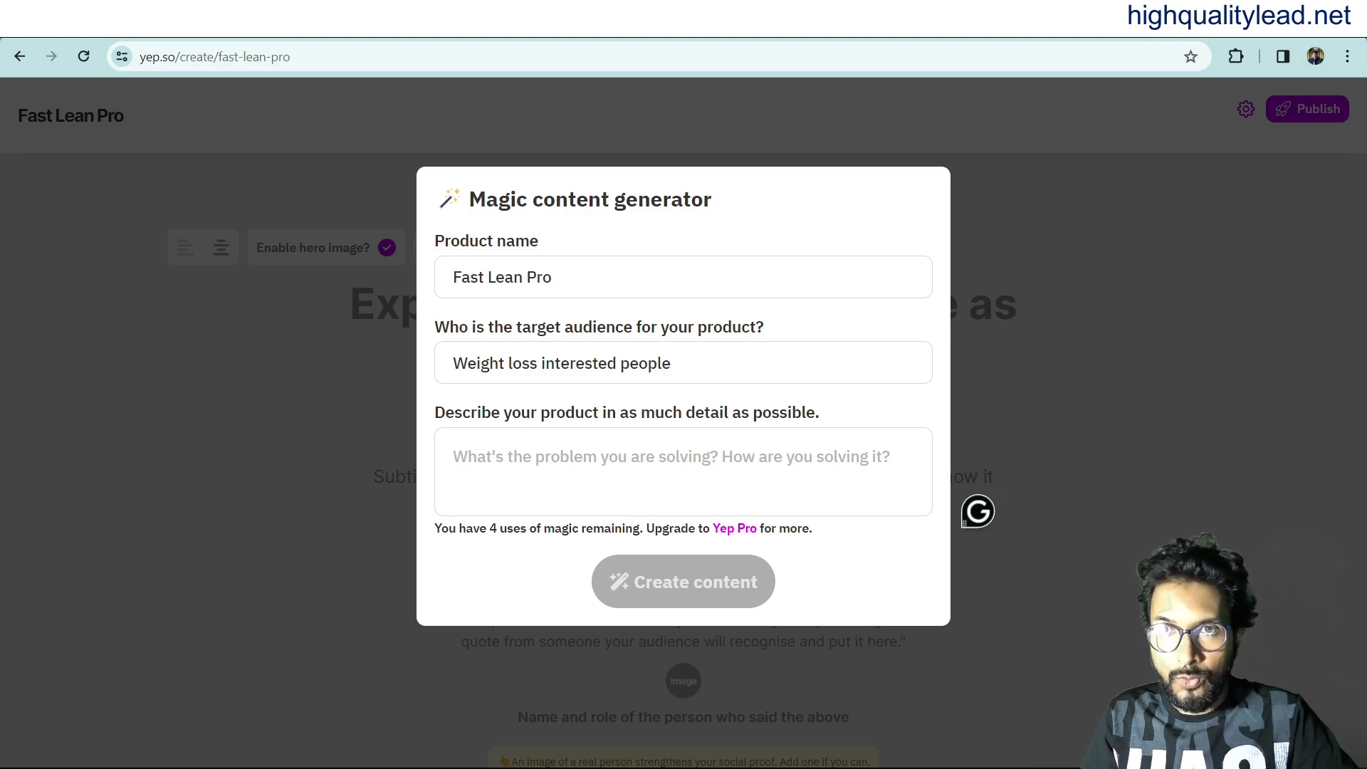
Paste the Fast Lean Pro sales-page paragraph as the description and generate the page content
{"action": "left_click", "coordinate": [1068, 20]}
{"action": "scroll", "coordinate": [820, 399], "scroll_direction": "up", "scroll_amount": 4}
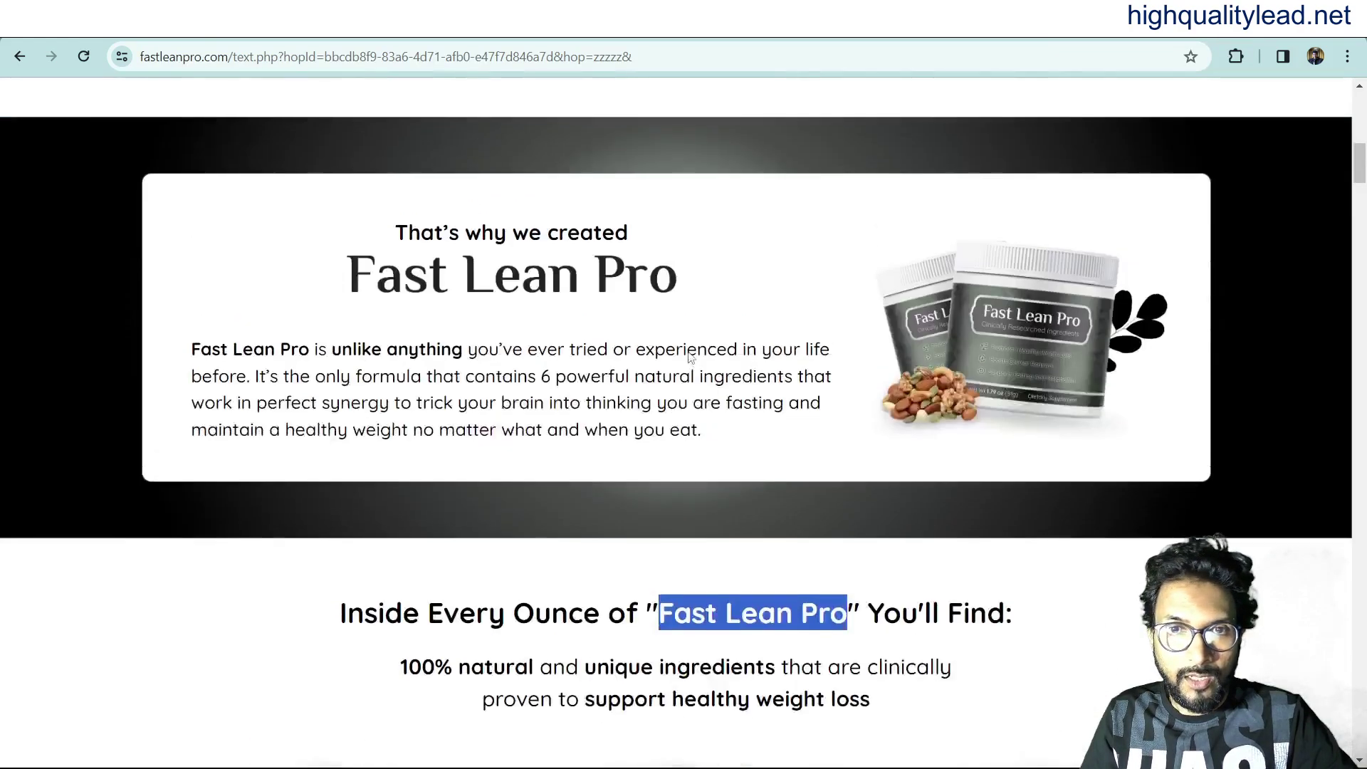
{"action": "scroll", "coordinate": [690, 356], "scroll_direction": "up", "scroll_amount": 2}
{"action": "left_click_drag", "start_coordinate": [190, 520], "coordinate": [704, 600]}
{"action": "right_click", "coordinate": [663, 555]}
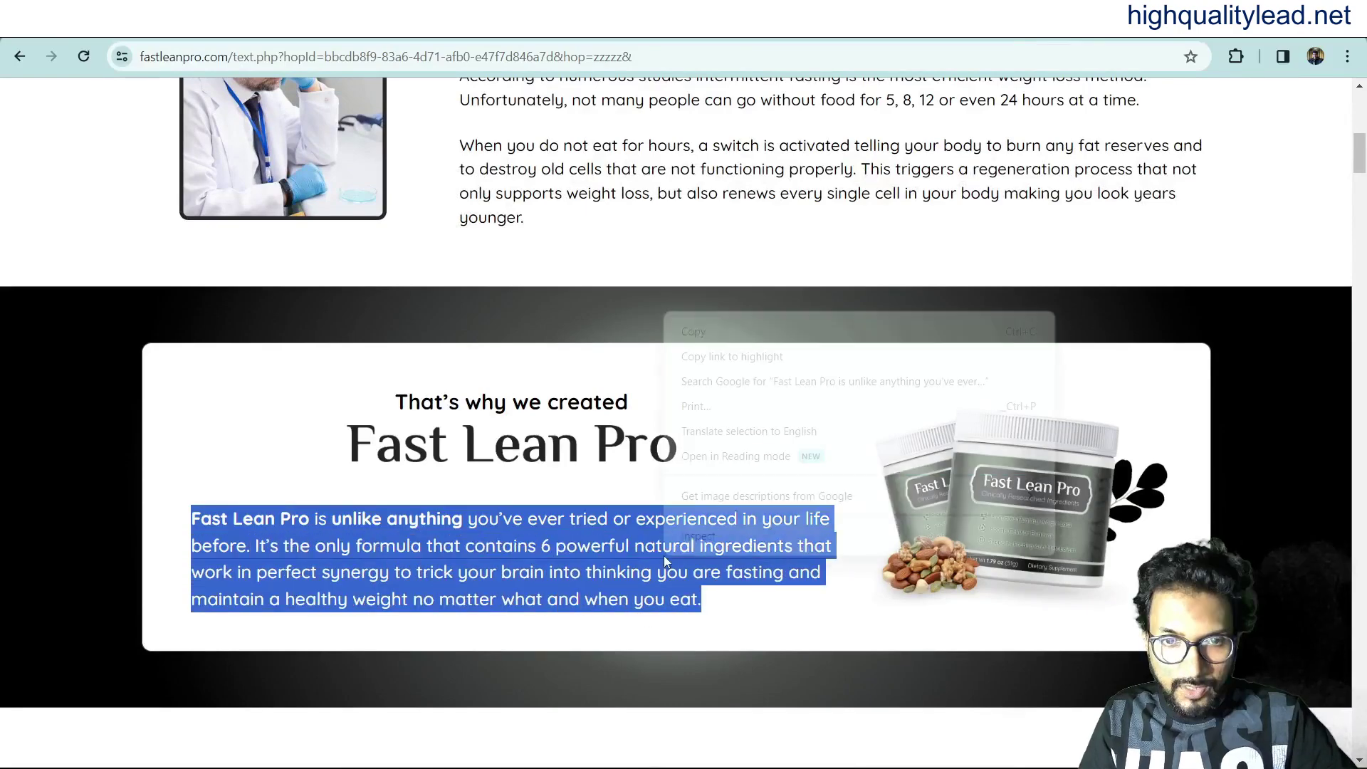
{"action": "left_click", "coordinate": [696, 333]}
{"action": "key", "text": "ctrl+Tab"}
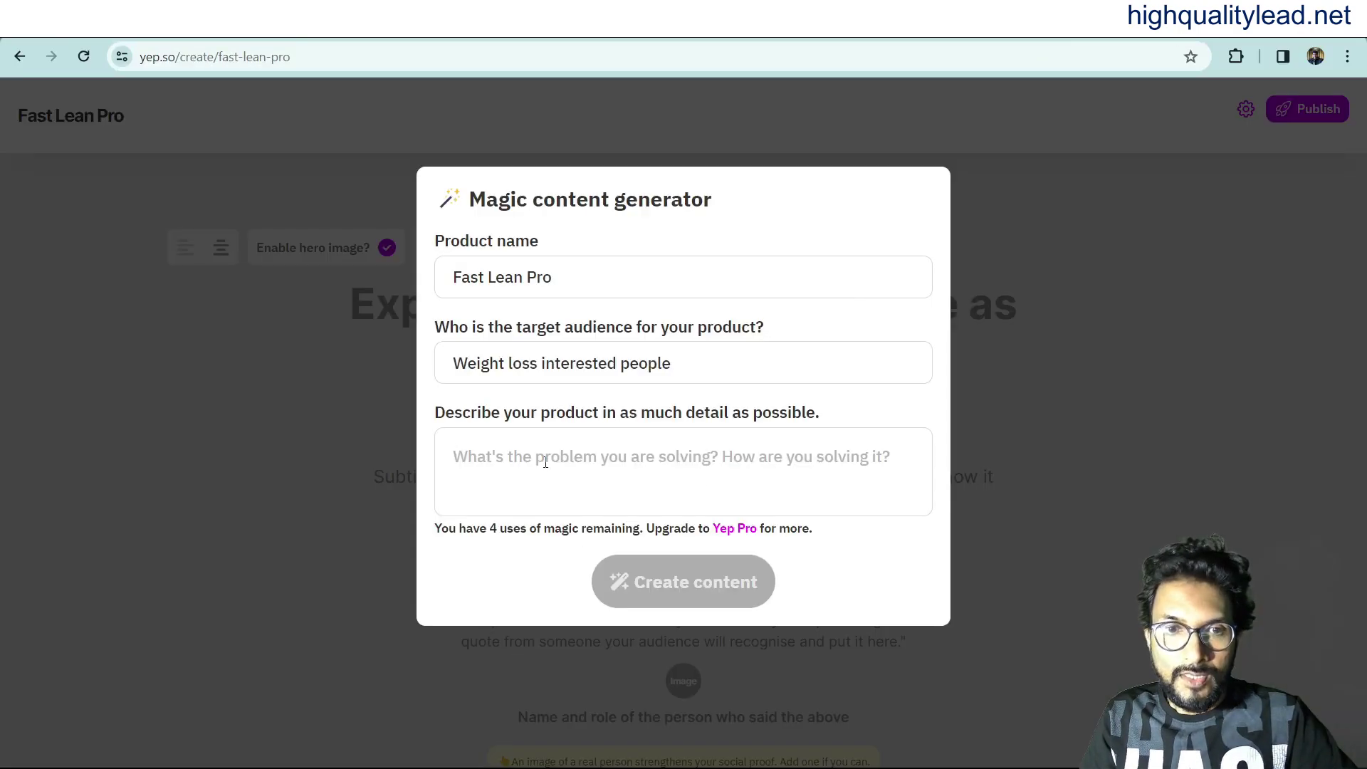
{"action": "key", "text": "ctrl+v"}
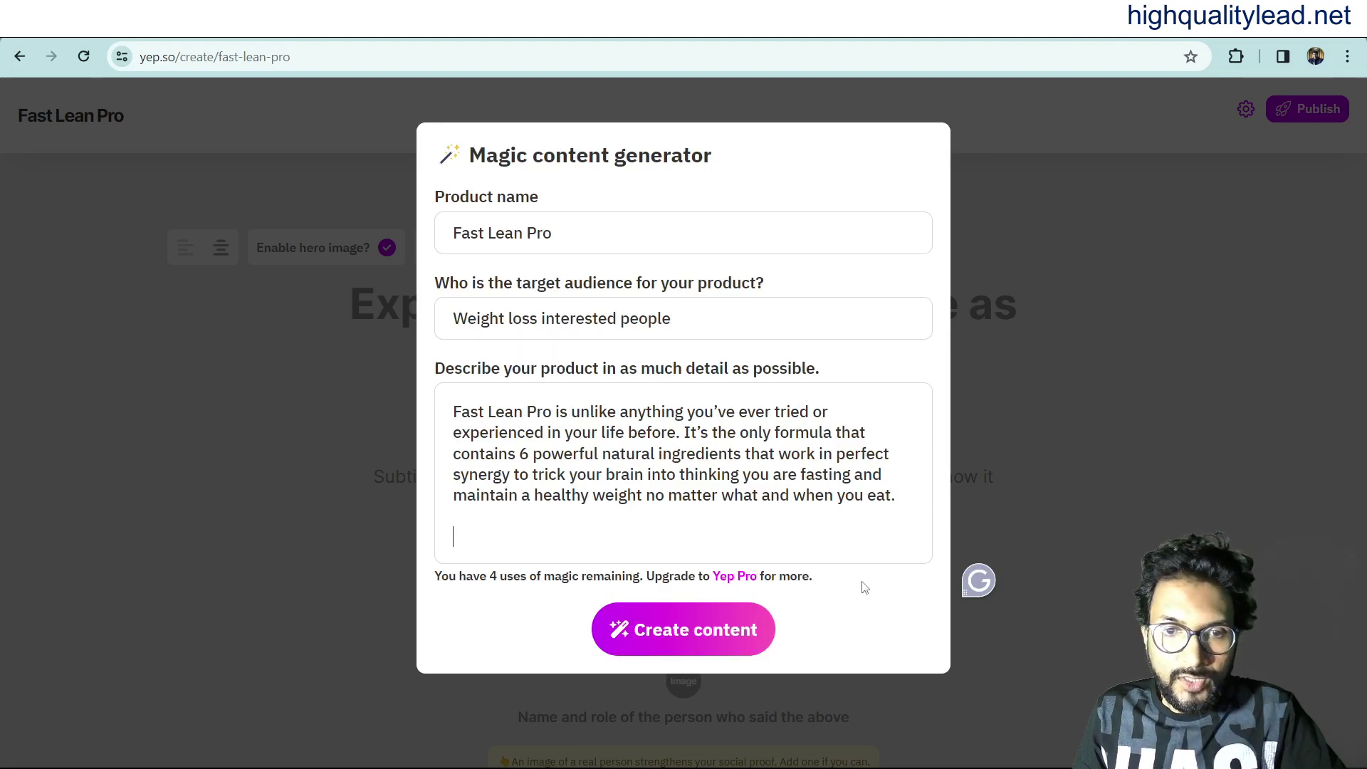
{"action": "left_click", "coordinate": [658, 633]}
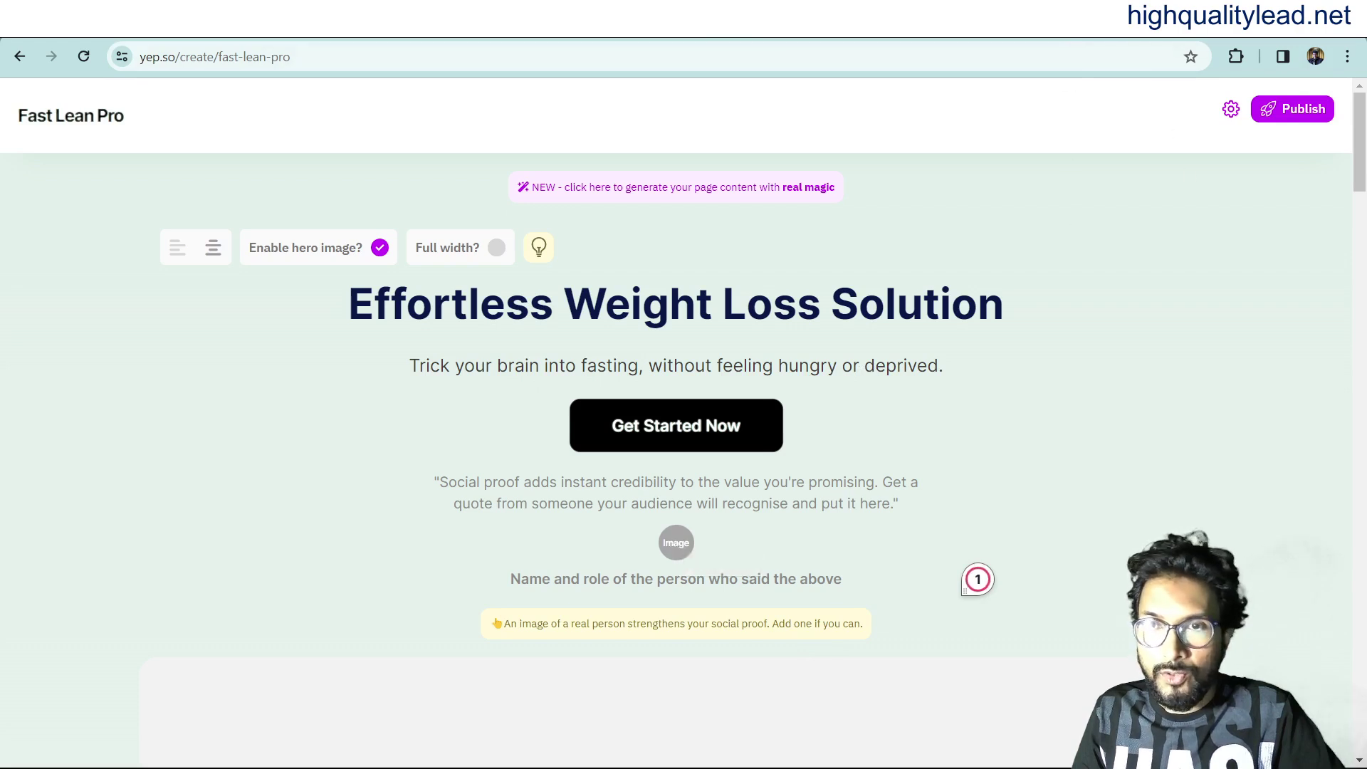
Save the Fast Lean Pro product image from the sales page to Downloads
{"action": "mouse_move", "coordinate": [1069, 18]}
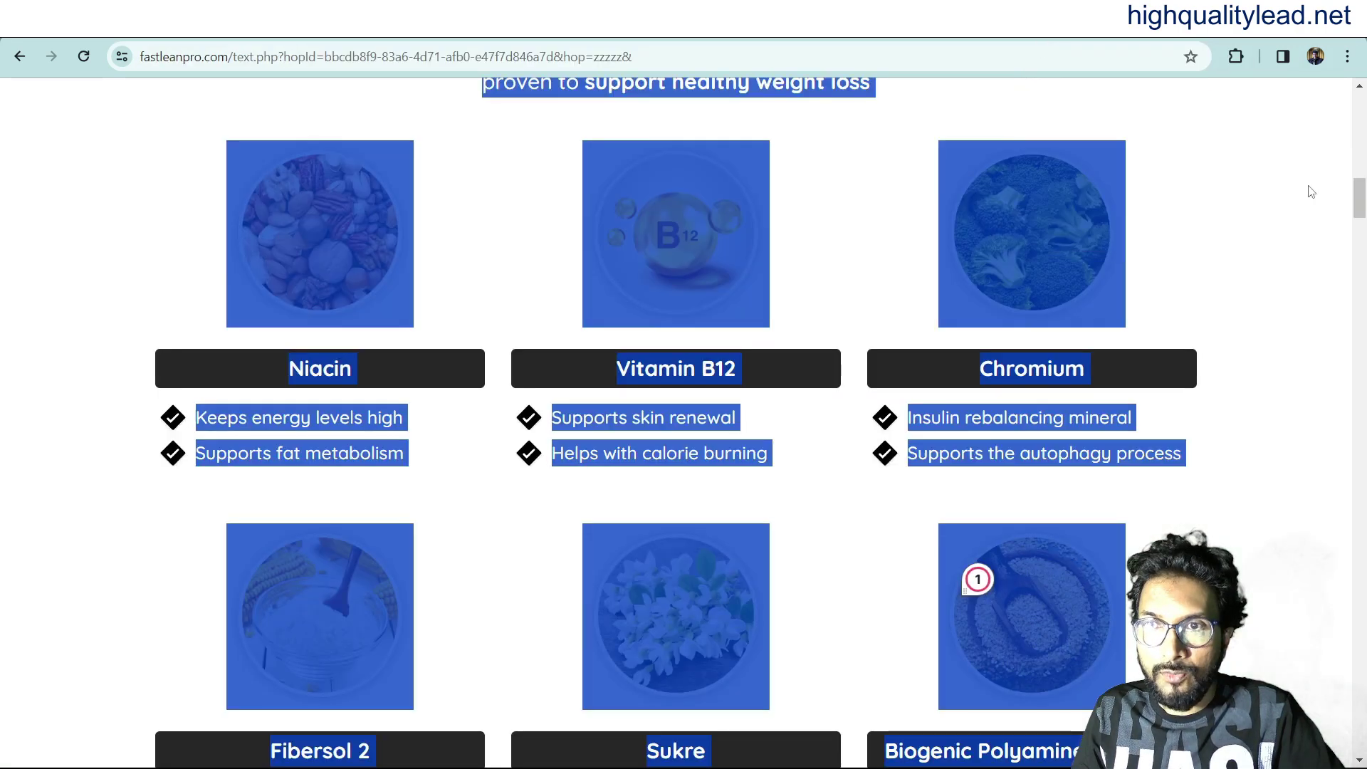
{"action": "left_click", "coordinate": [1069, 18]}
{"action": "key", "text": "F5"}
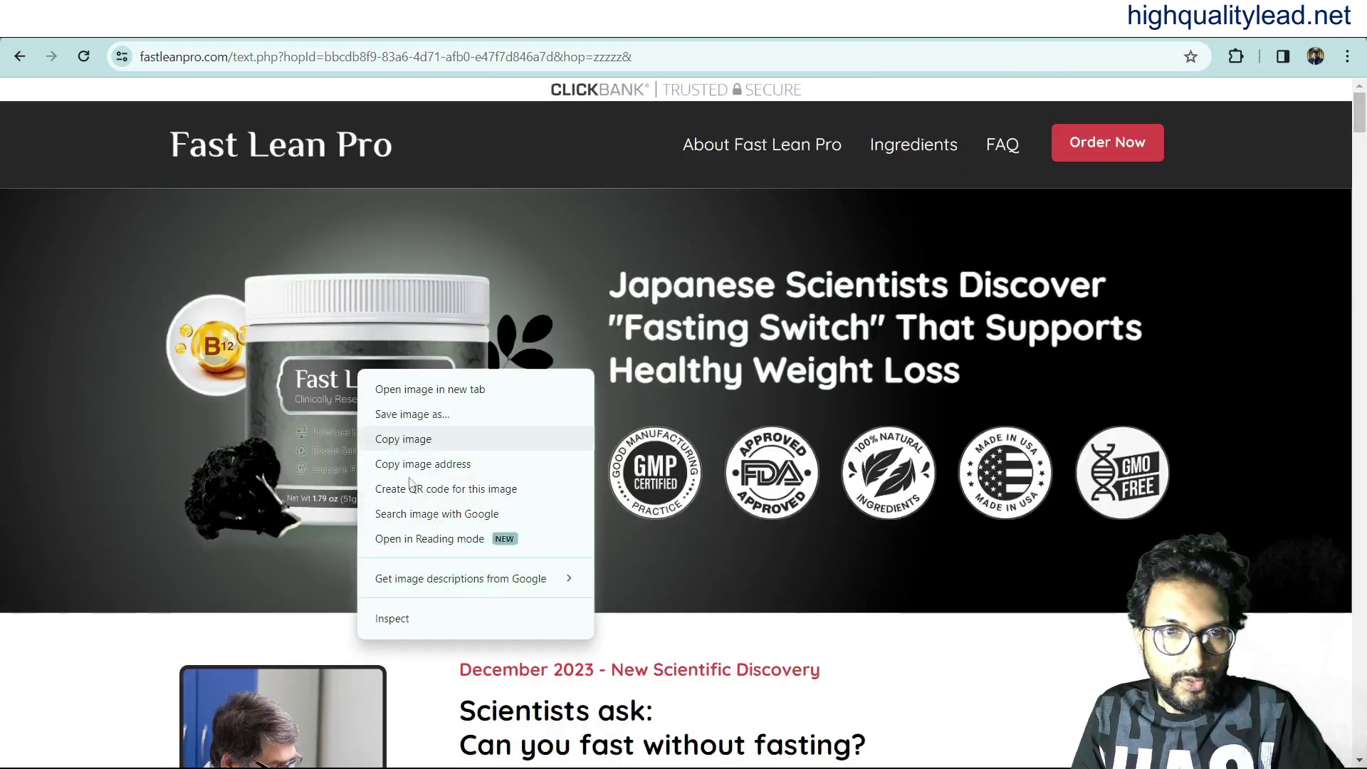
{"action": "left_click", "coordinate": [412, 416]}
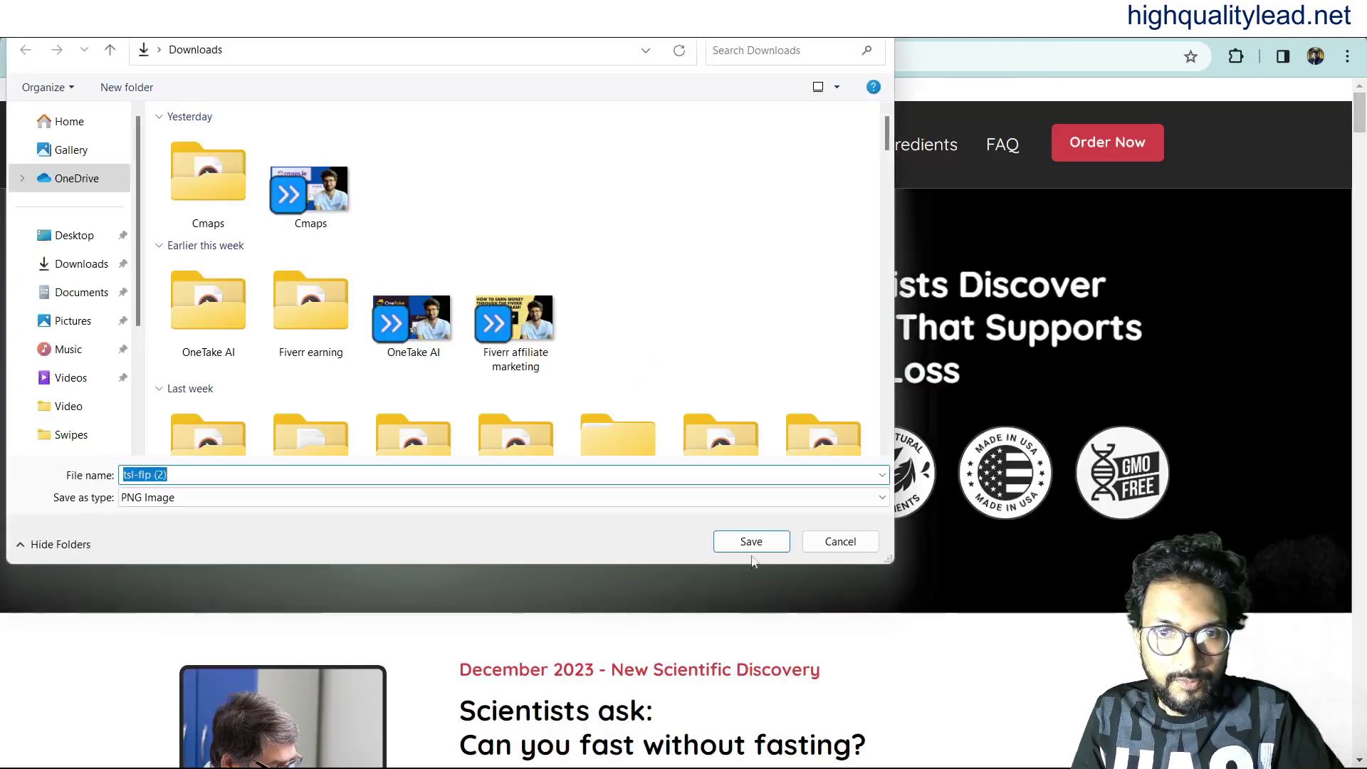
{"action": "key", "text": "Return"}
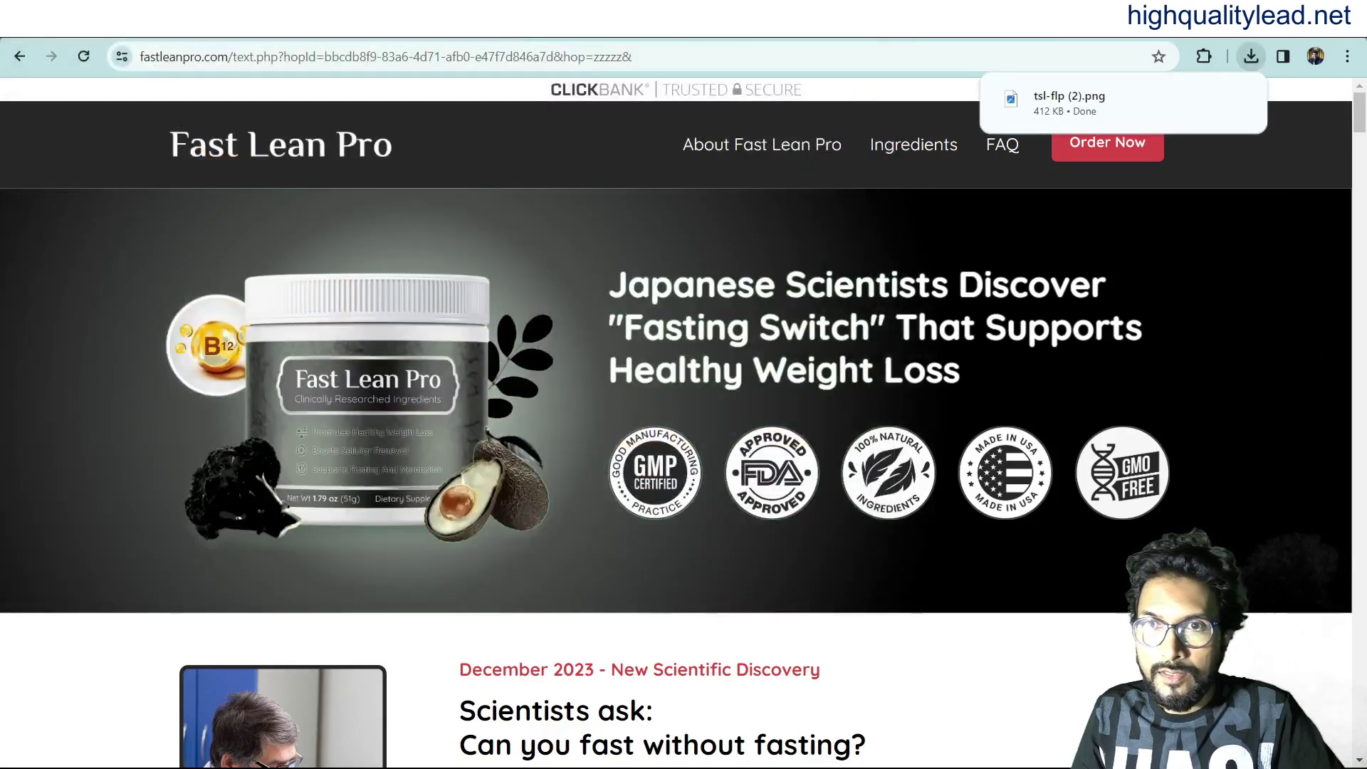
Replace the testimonial photo with the downloaded tsl-flp (2) image
{"action": "left_click", "coordinate": [1097, 20]}
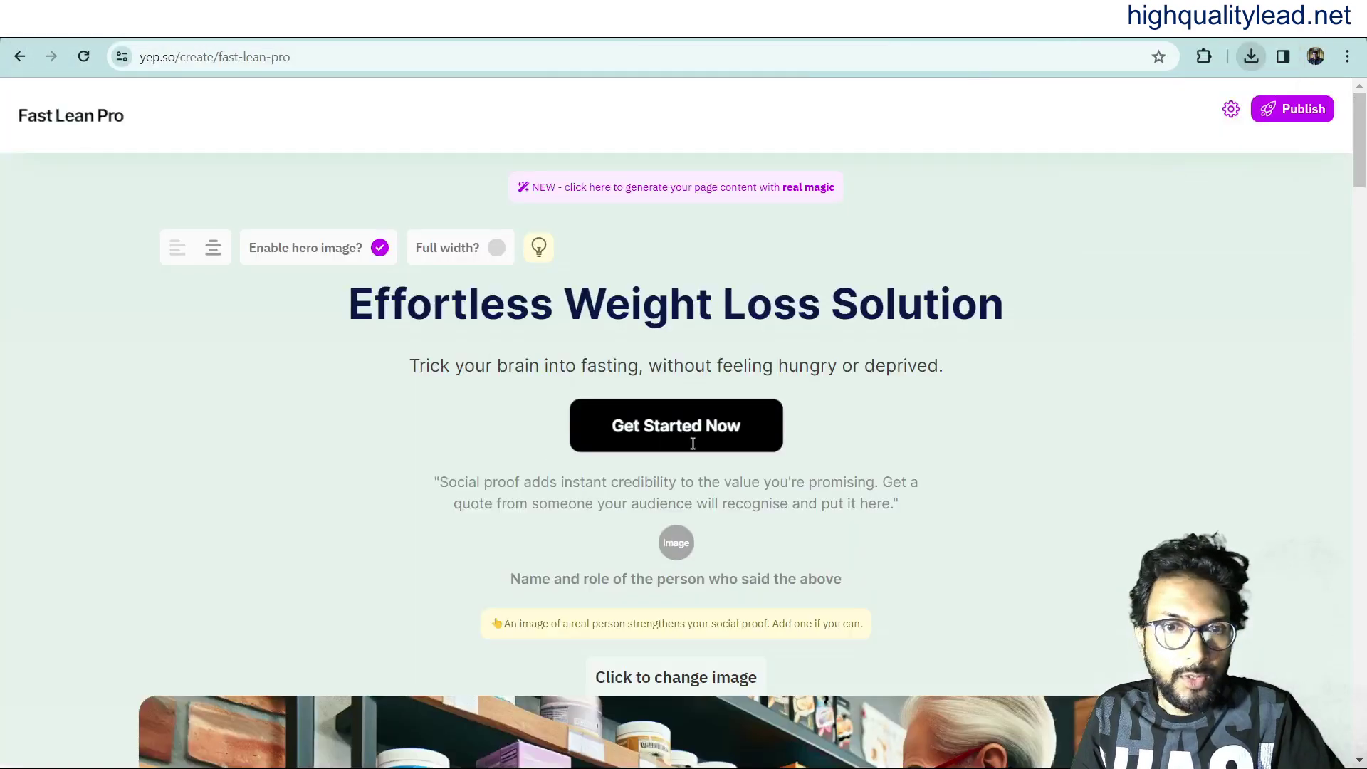
{"action": "left_click", "coordinate": [675, 546]}
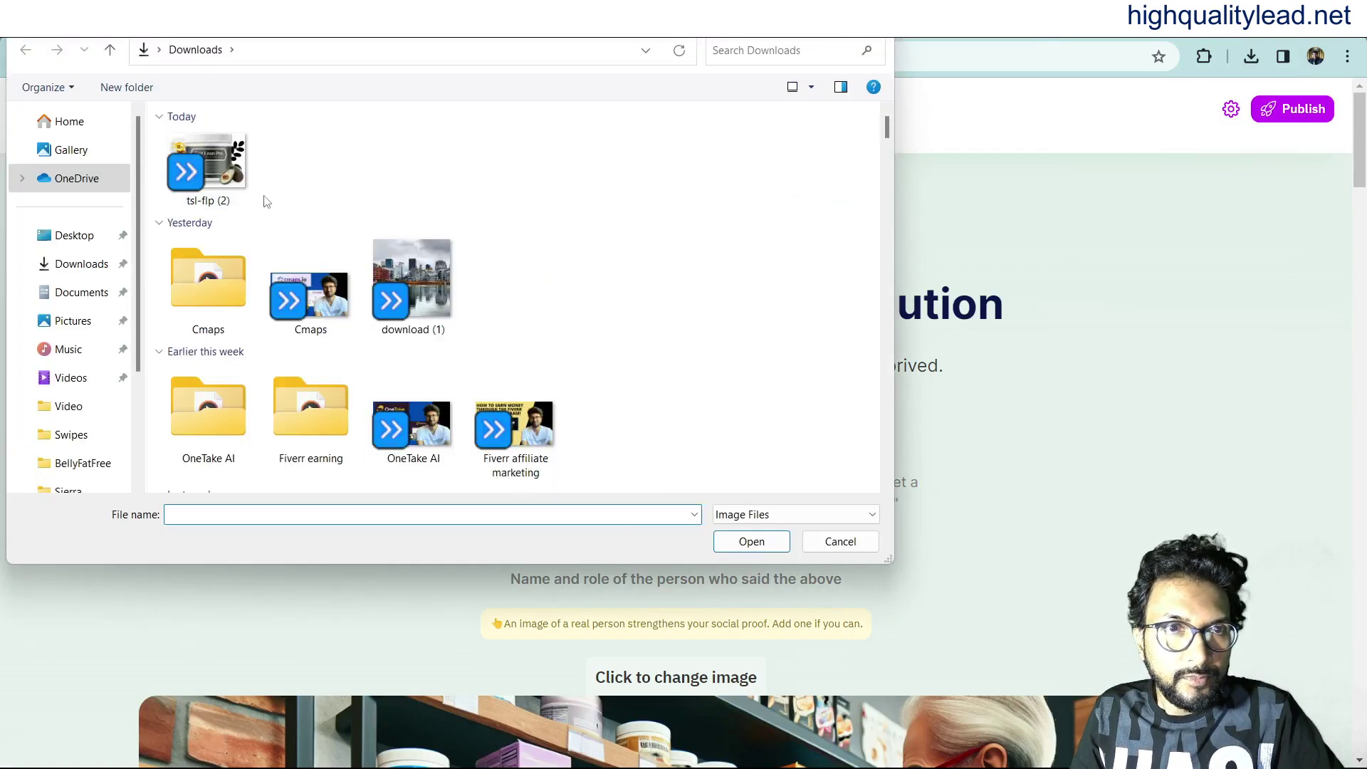
{"action": "left_click", "coordinate": [242, 194]}
{"action": "left_click", "coordinate": [752, 541]}
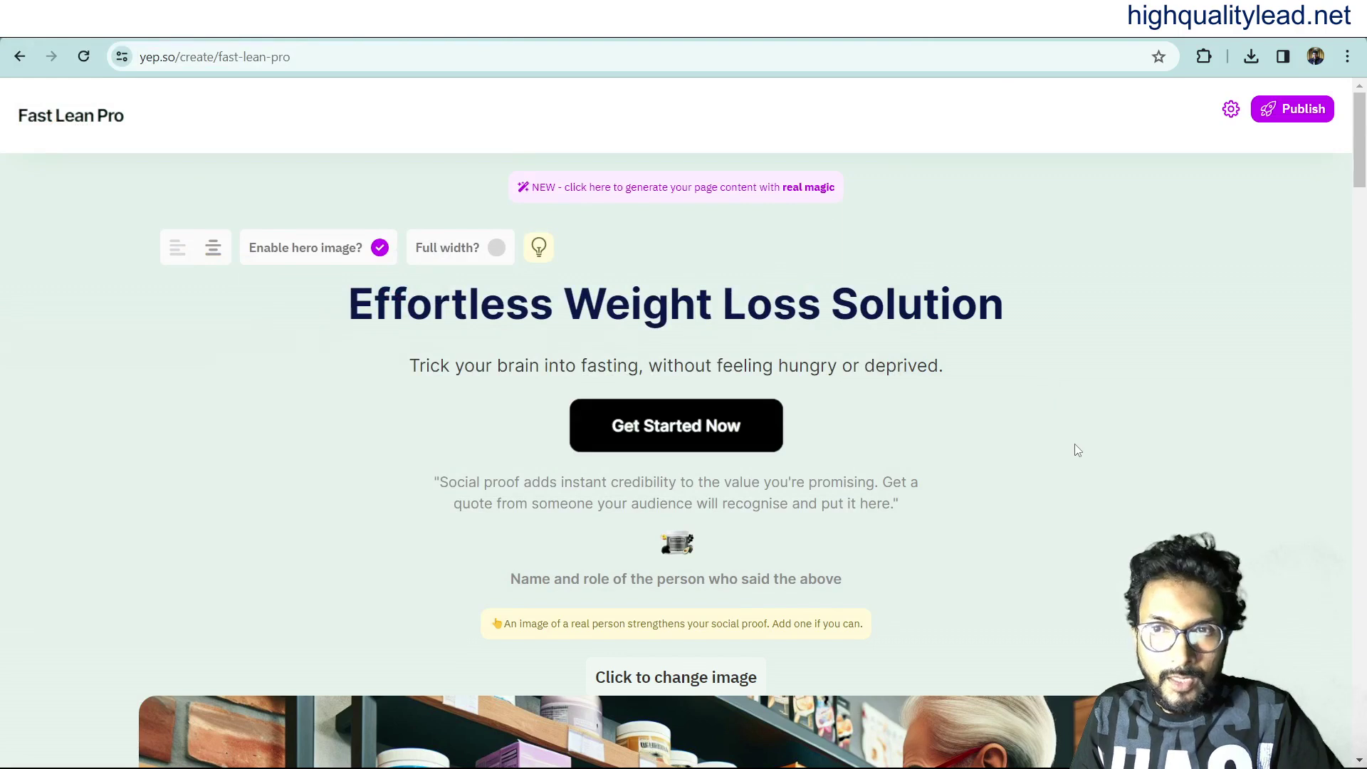
Upload the tsl-flp (2) image as the page logo in page settings
{"action": "left_click", "coordinate": [1231, 111]}
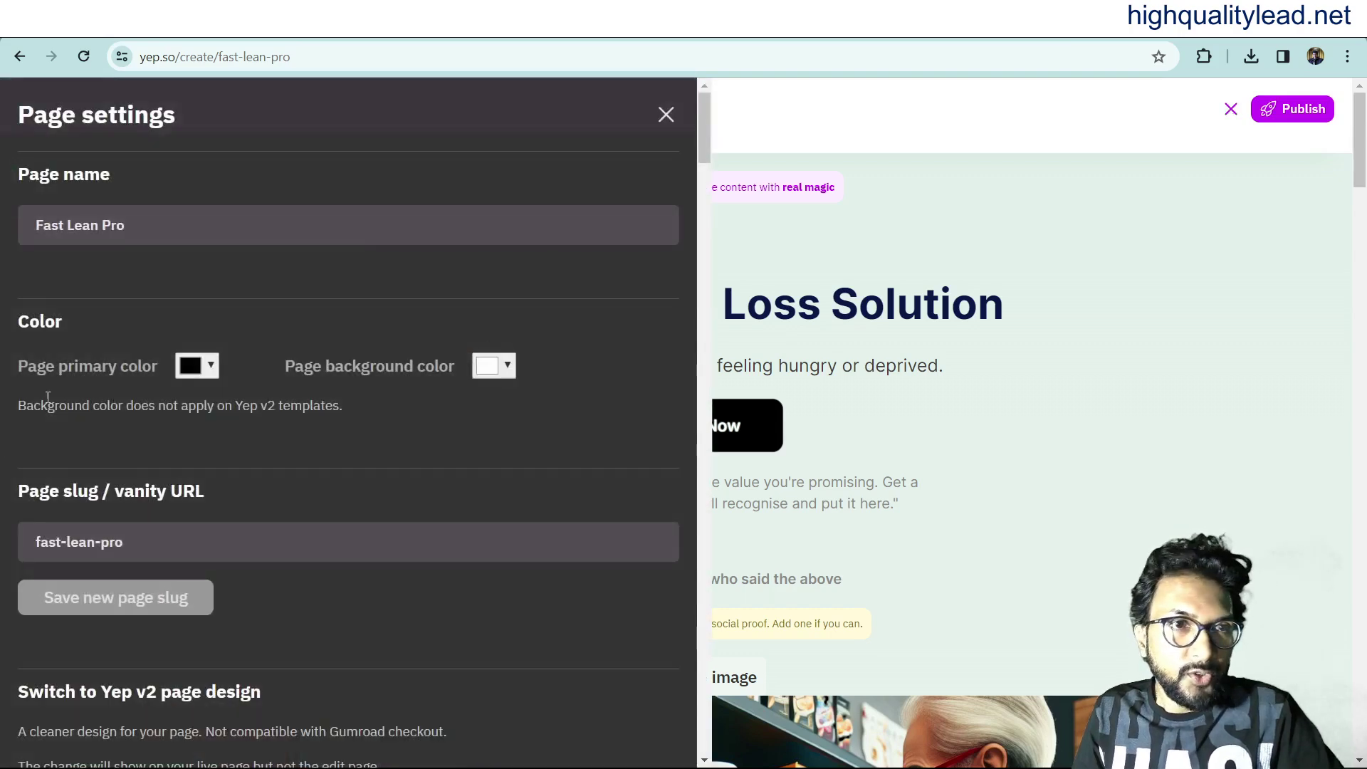
{"action": "left_click", "coordinate": [165, 232]}
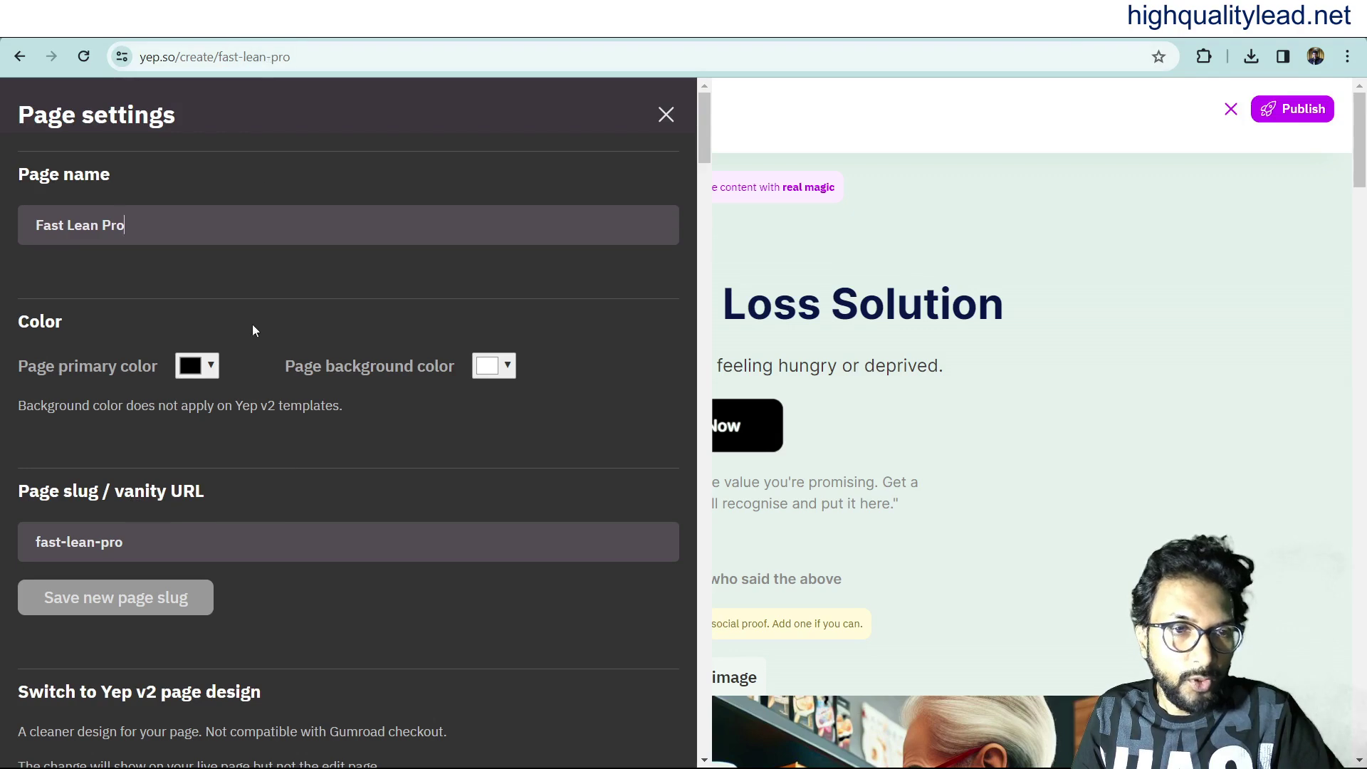
{"action": "scroll", "coordinate": [284, 488], "scroll_direction": "down", "scroll_amount": 10}
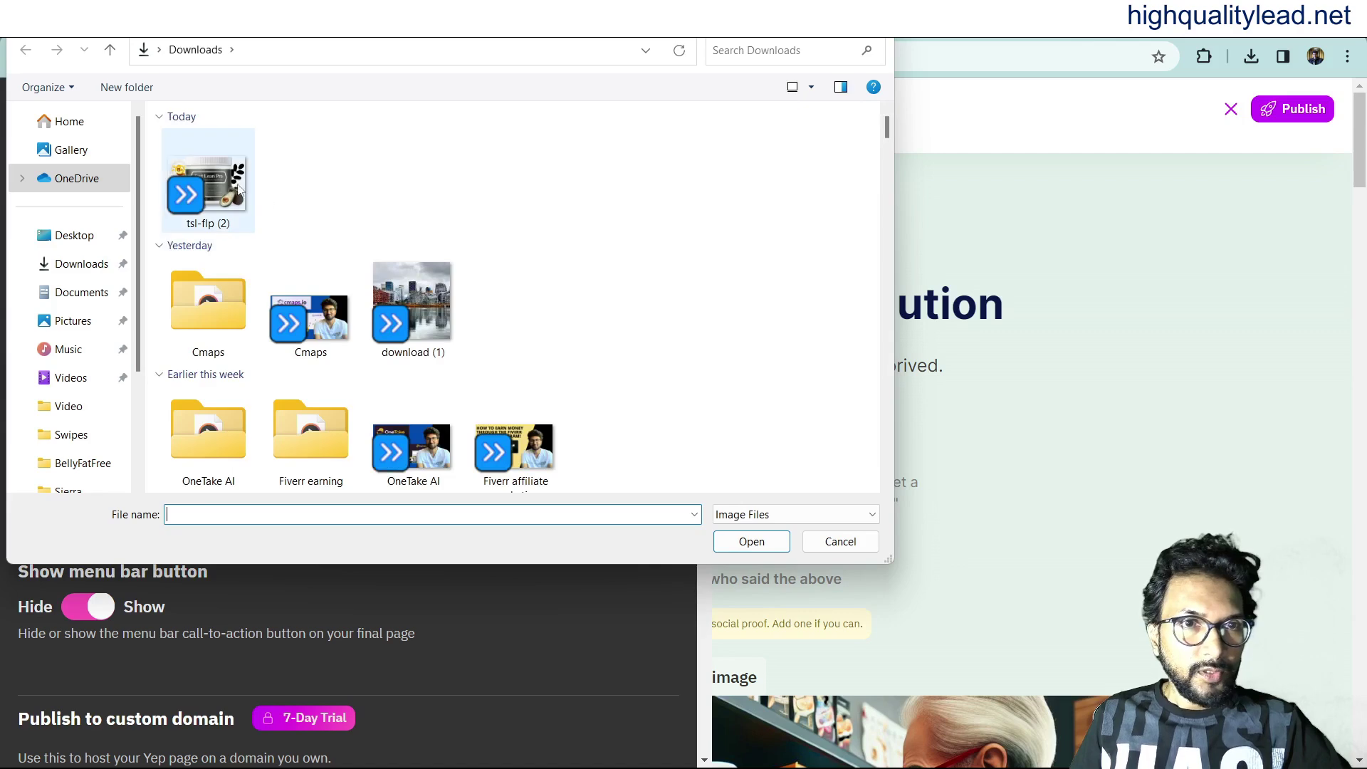
{"action": "left_click", "coordinate": [208, 178]}
{"action": "left_click", "coordinate": [776, 548]}
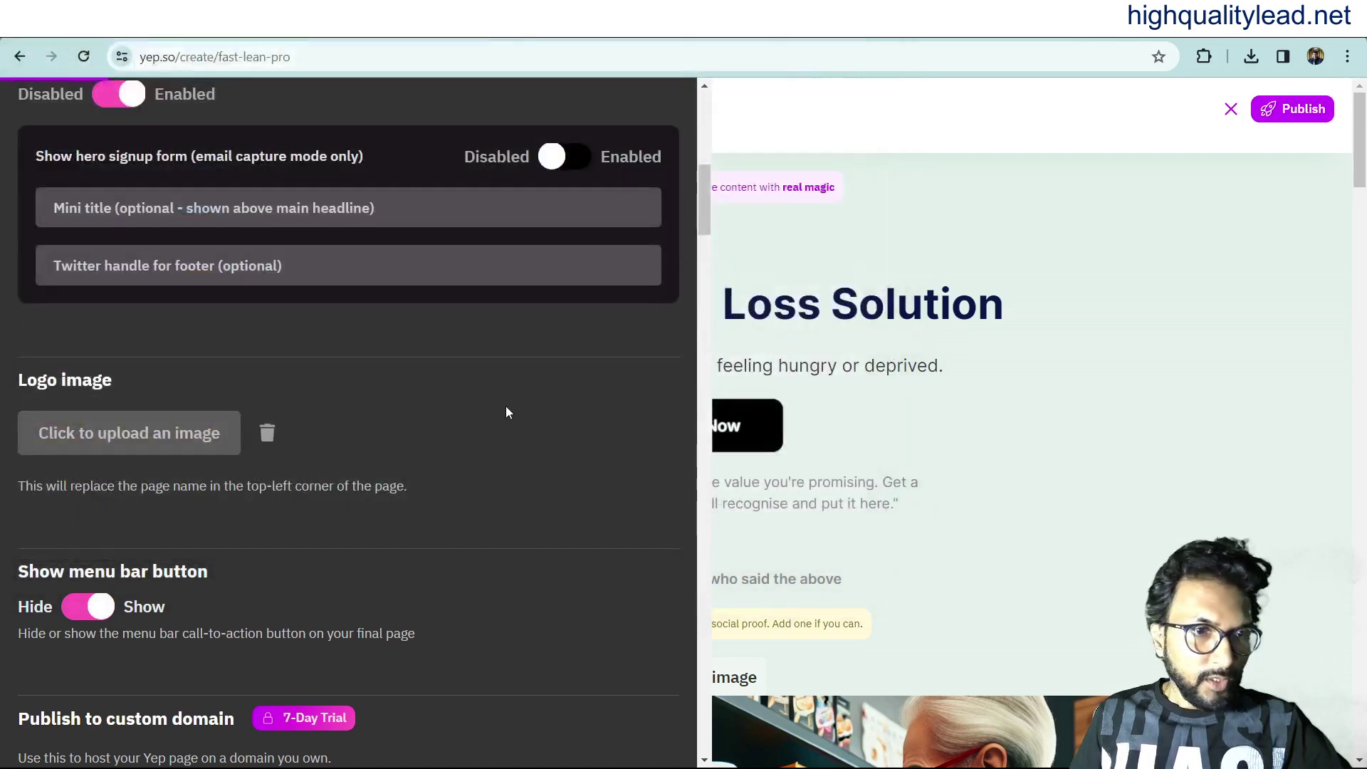
Apply the Sections page colour layout
{"action": "scroll", "coordinate": [508, 412], "scroll_direction": "down", "scroll_amount": 3}
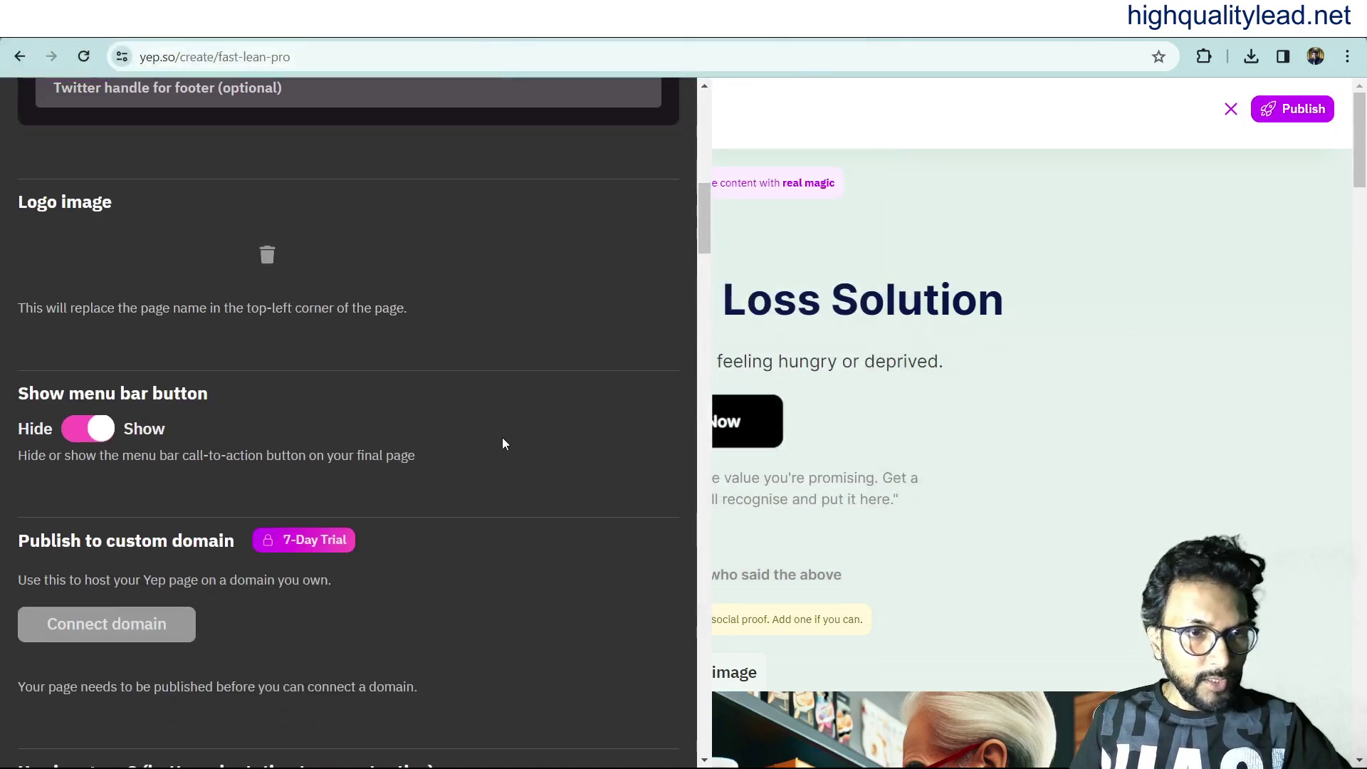
{"action": "scroll", "coordinate": [505, 439], "scroll_direction": "down", "scroll_amount": 2}
{"action": "scroll", "coordinate": [505, 446], "scroll_direction": "down", "scroll_amount": 1}
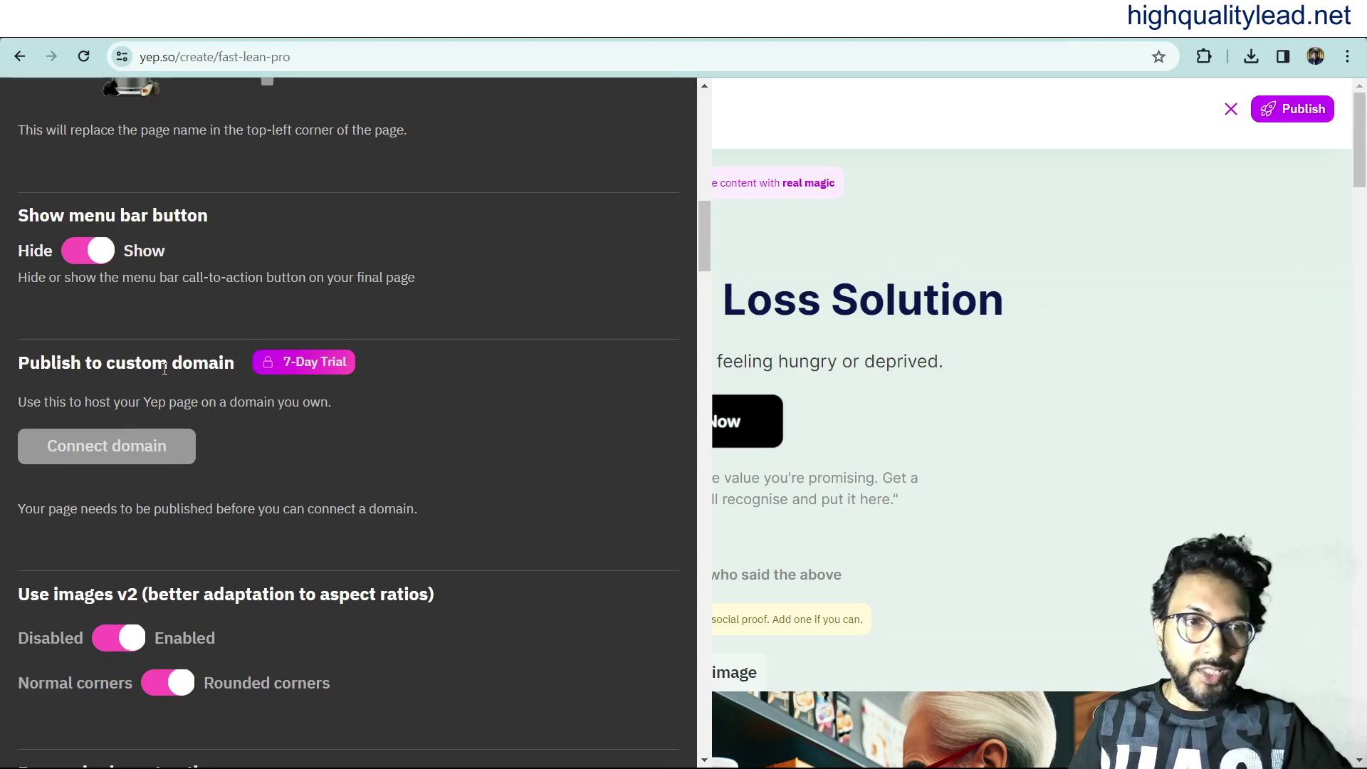
{"action": "scroll", "coordinate": [518, 479], "scroll_direction": "down", "scroll_amount": 6}
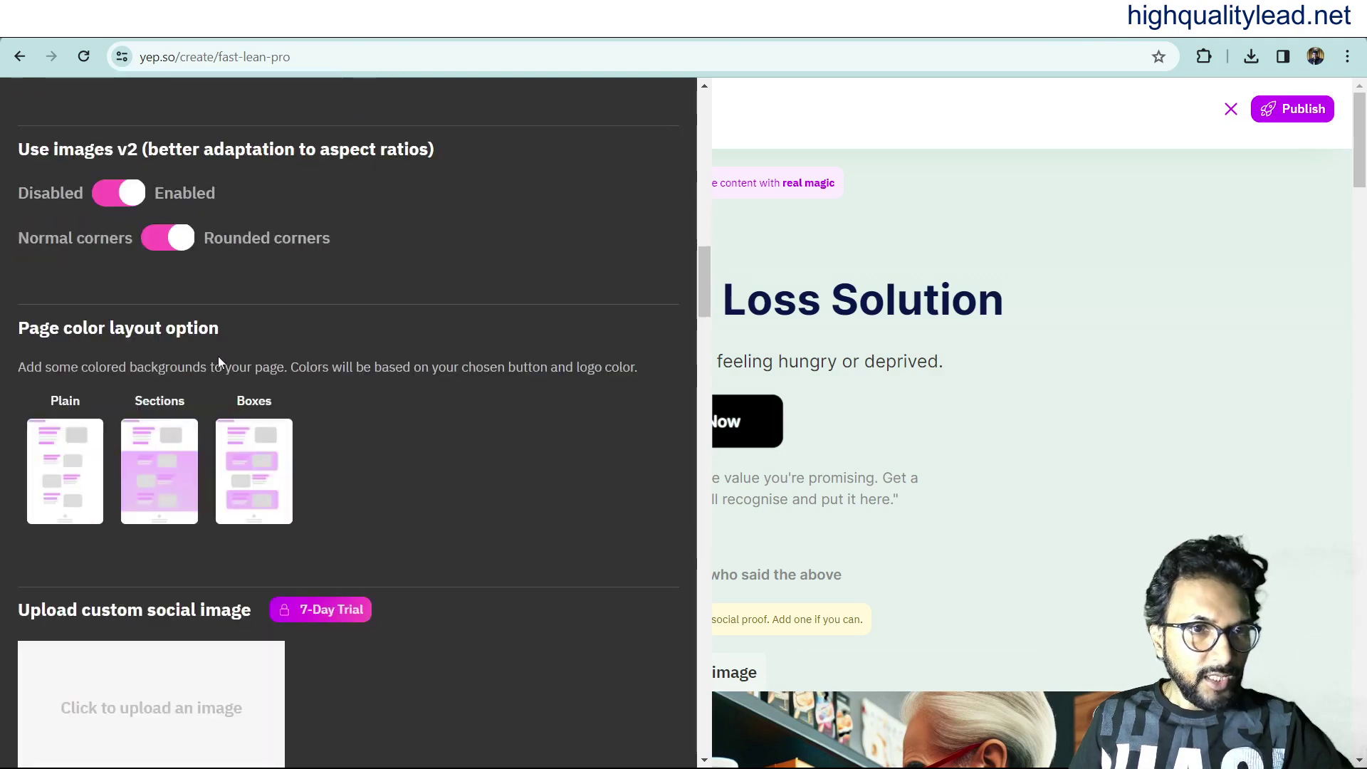
{"action": "left_click", "coordinate": [163, 464]}
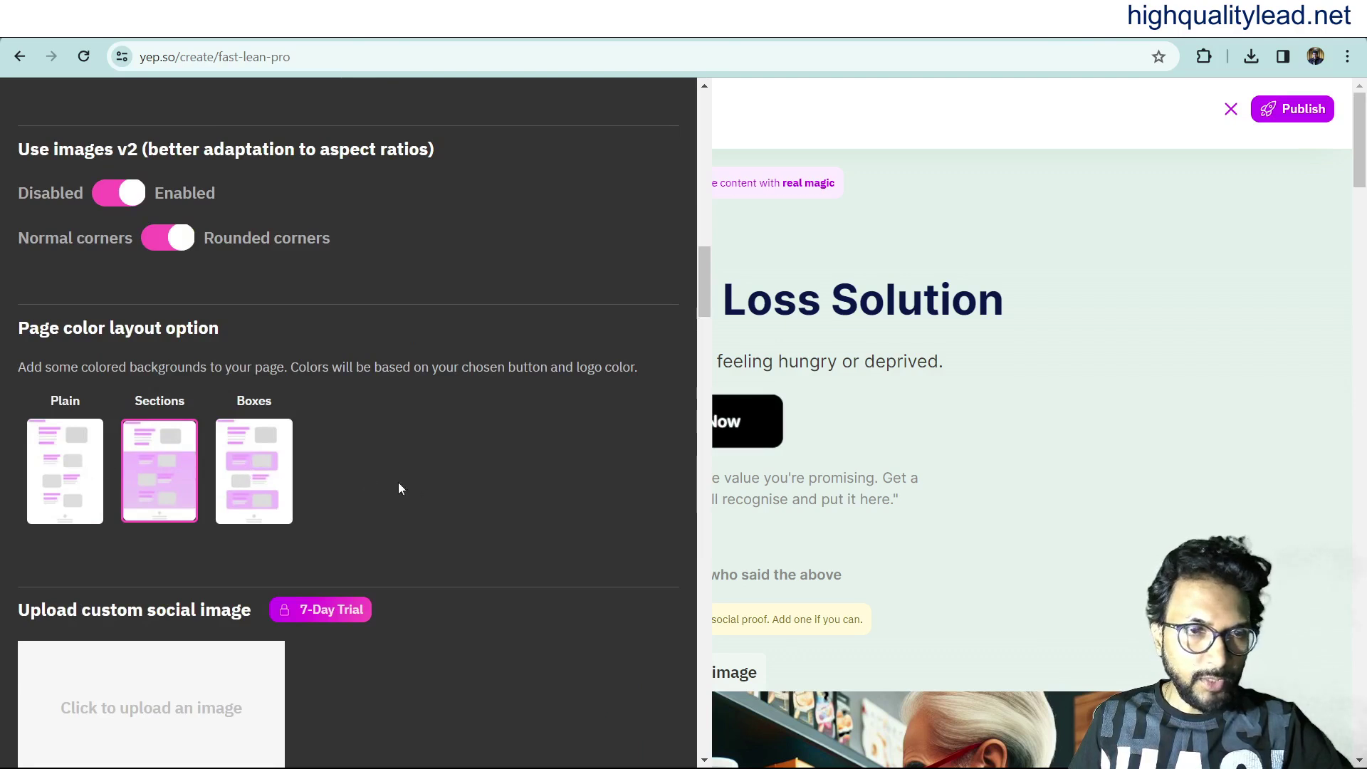
{"action": "scroll", "coordinate": [460, 490], "scroll_direction": "down", "scroll_amount": 6}
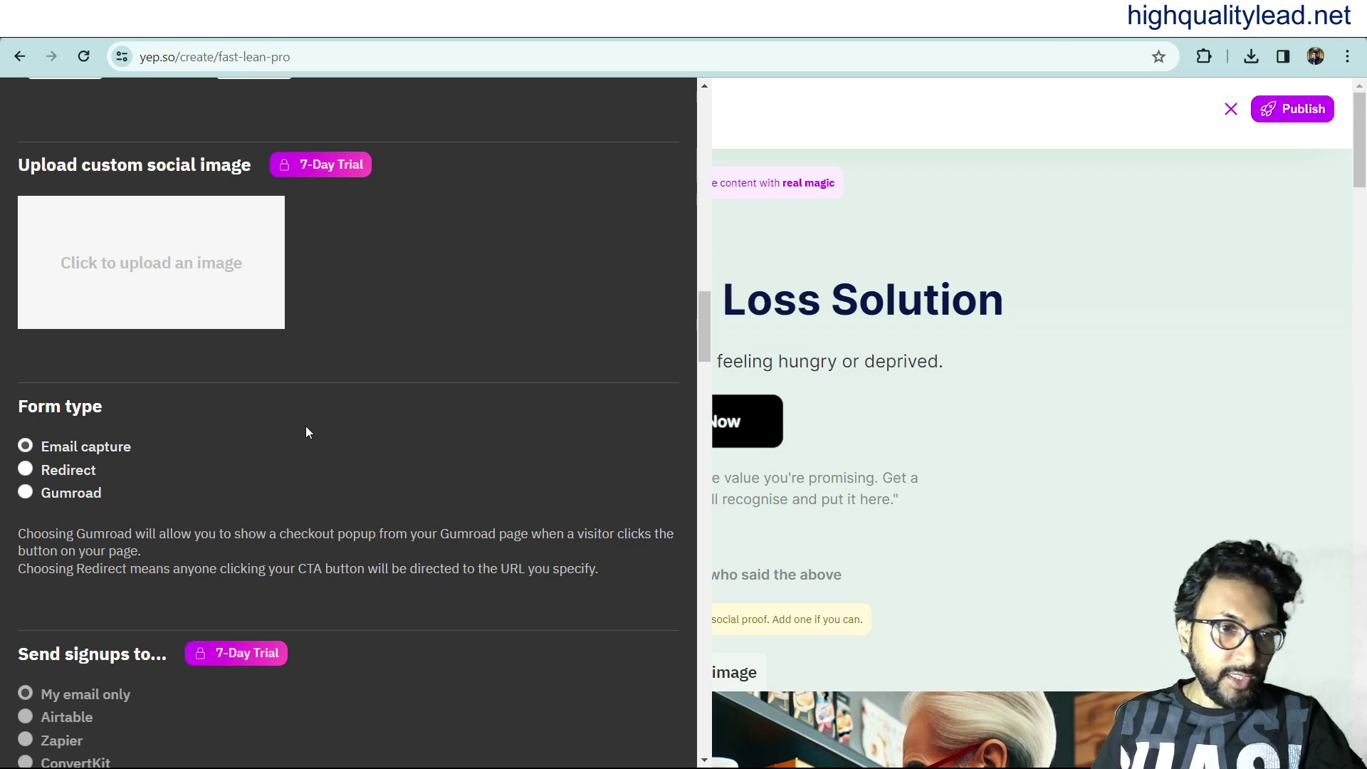
{"action": "scroll", "coordinate": [425, 506], "scroll_direction": "down", "scroll_amount": 3}
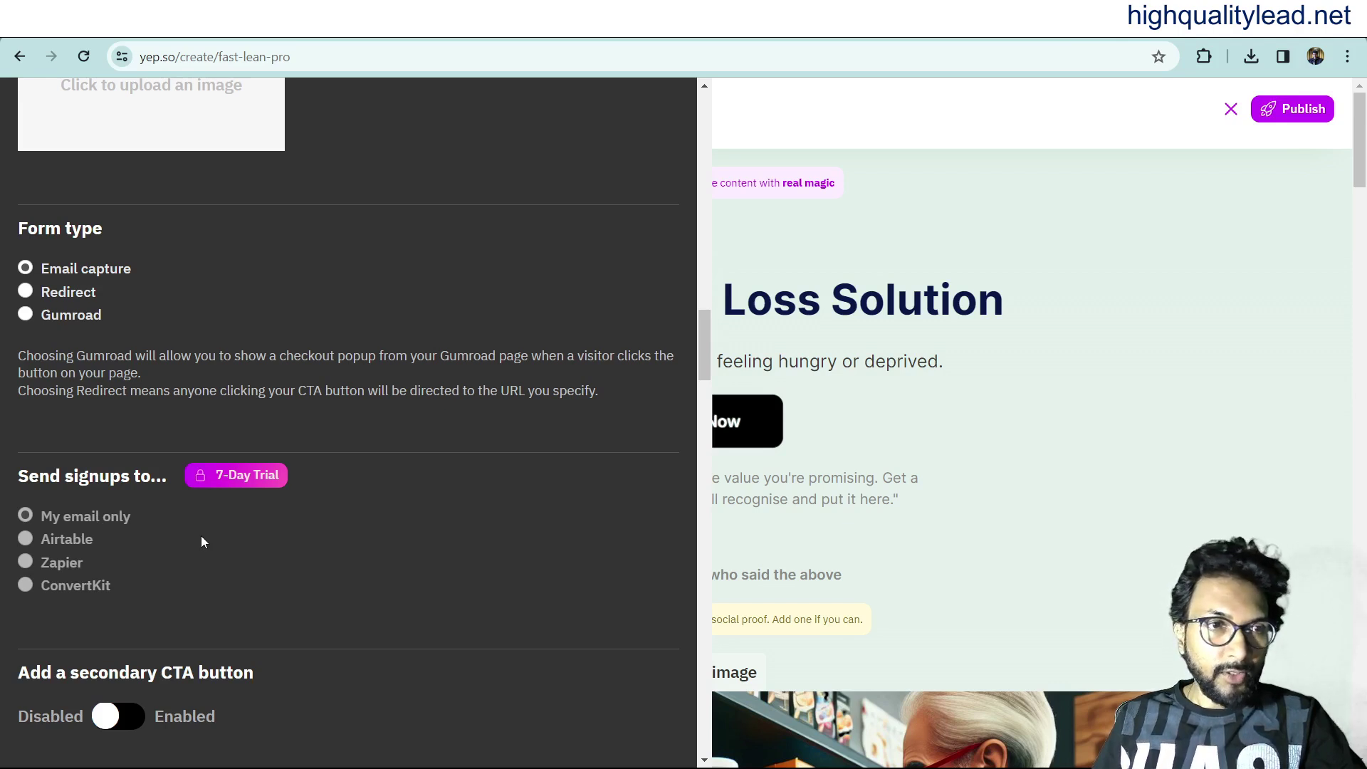
Set the form type to Redirect and prepare to fill its URL
{"action": "left_click", "coordinate": [52, 293]}
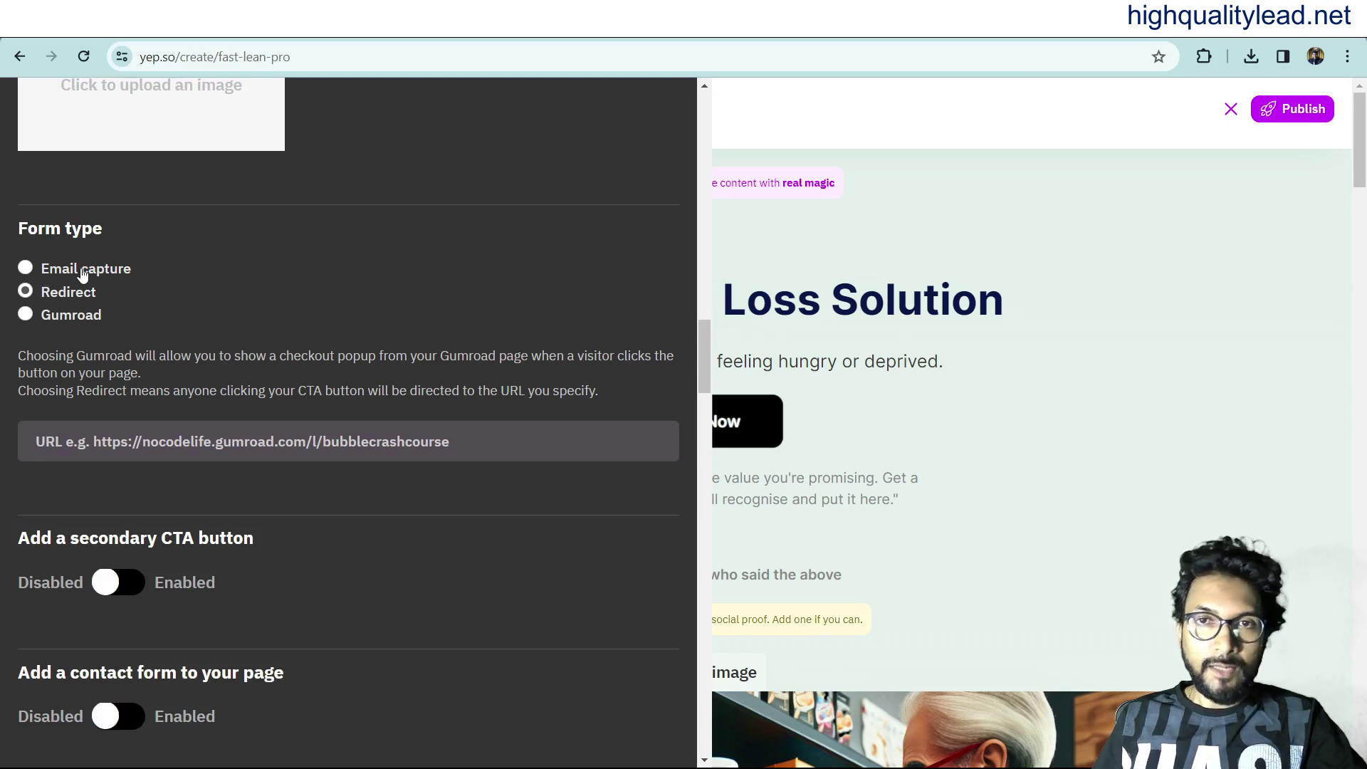
{"action": "left_click", "coordinate": [54, 439]}
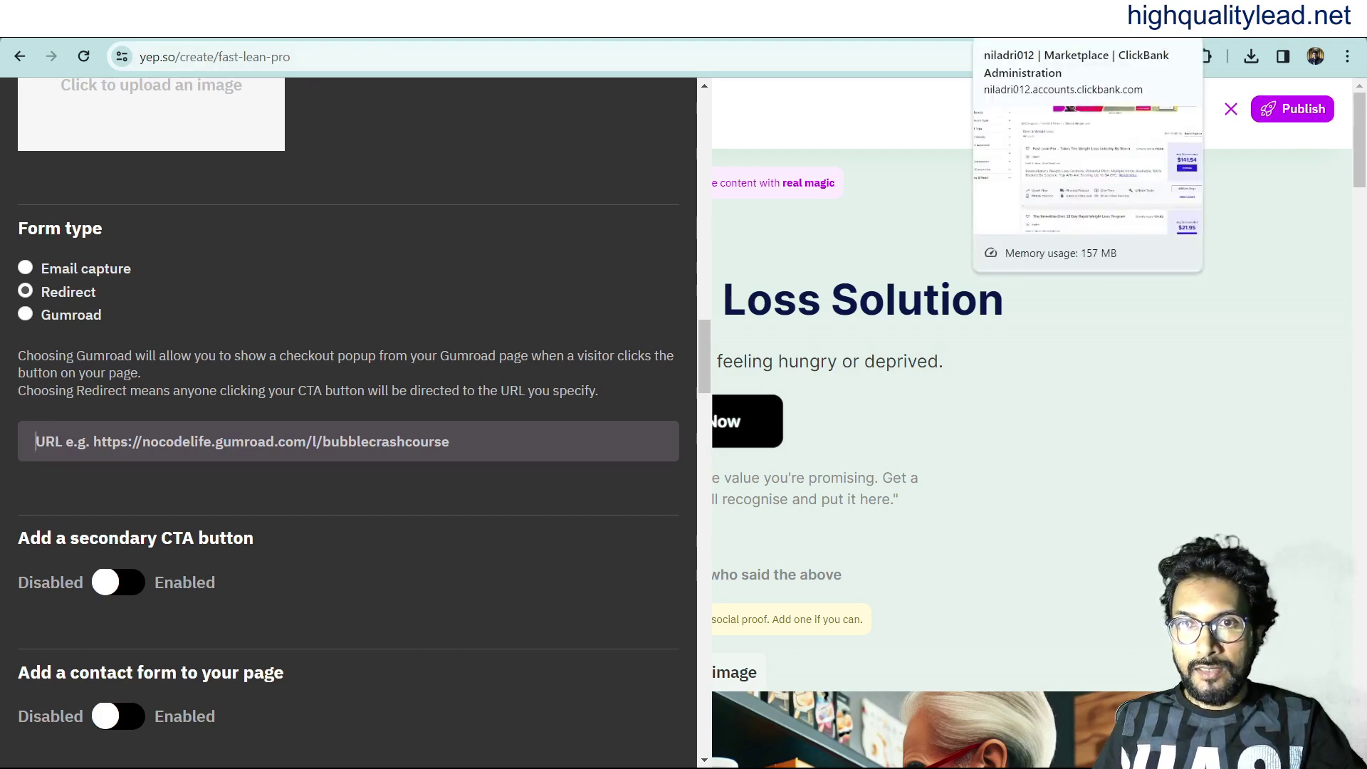
{"action": "left_click", "coordinate": [1039, 23]}
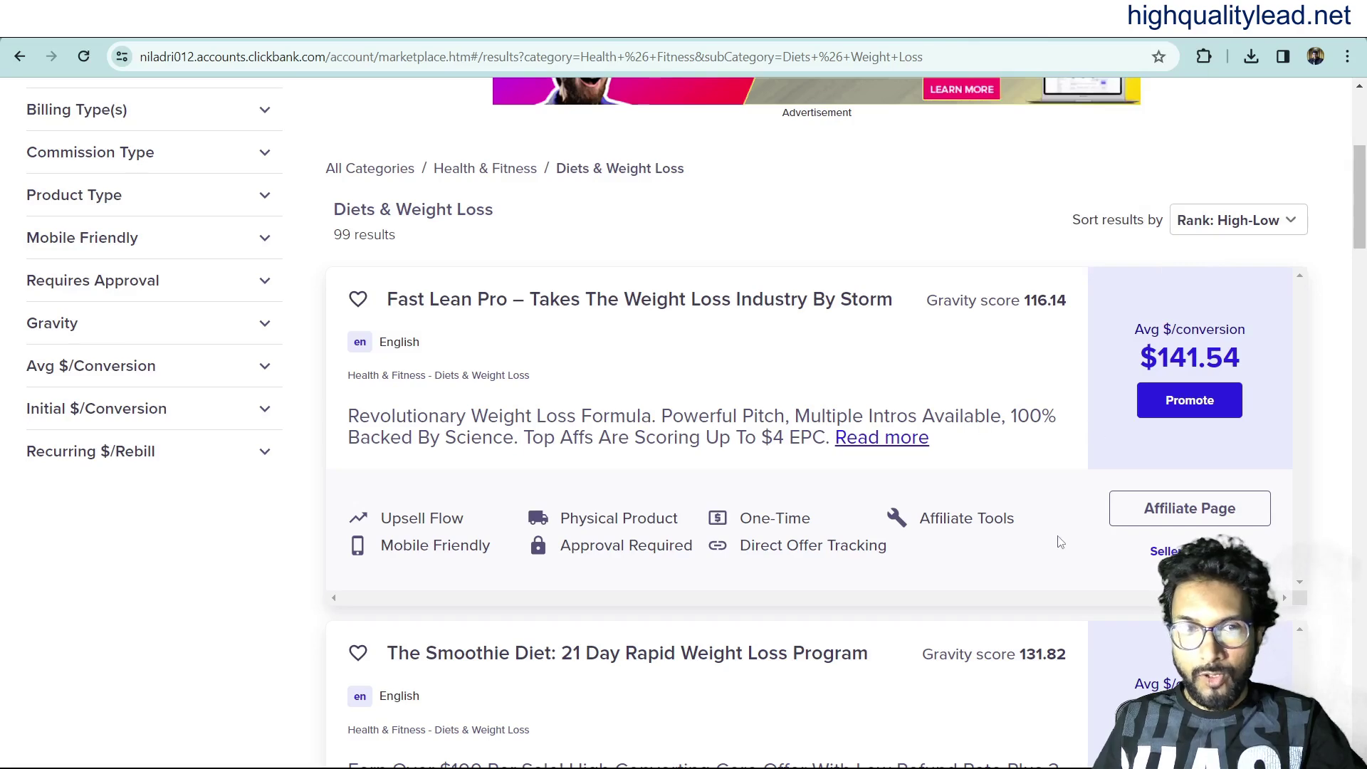
Create a HopLink for Fast Lean Pro and copy the product's link address
{"action": "left_click", "coordinate": [1188, 401]}
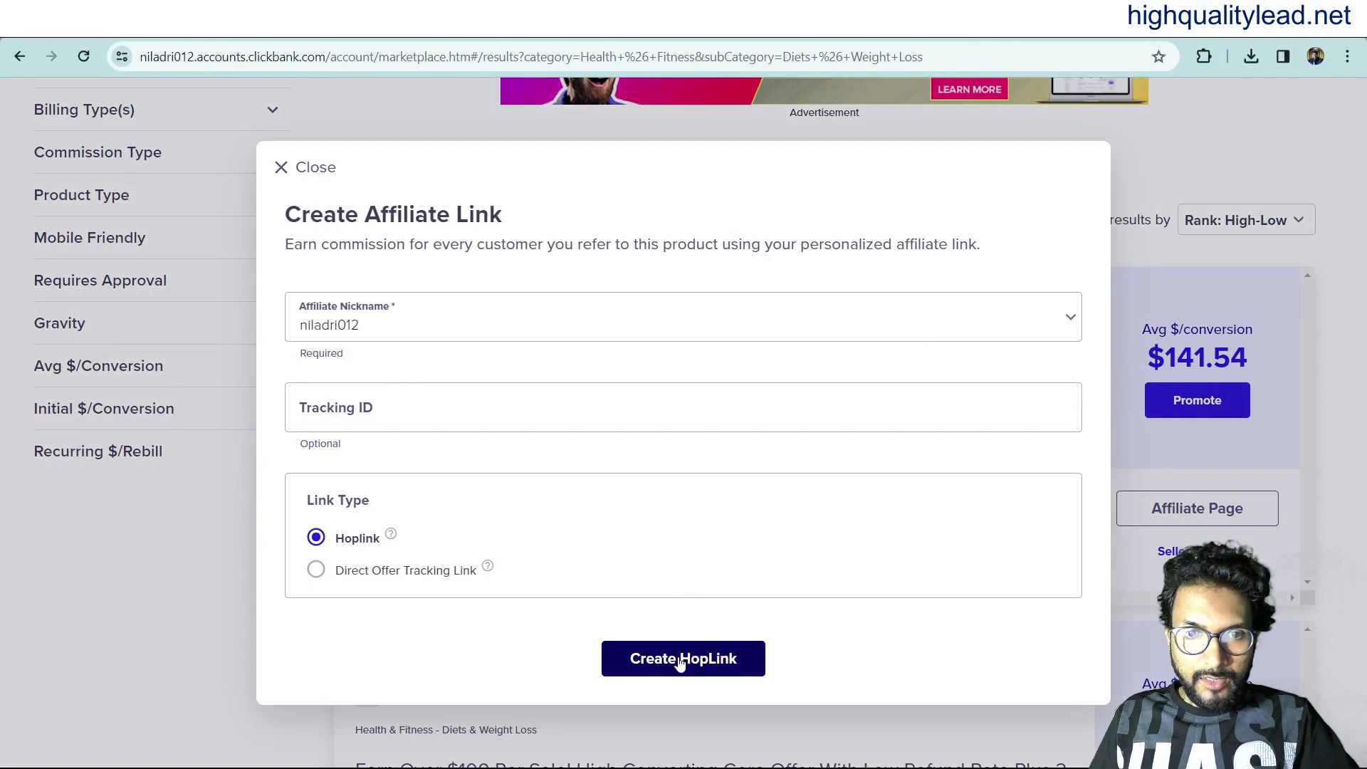
{"action": "left_click", "coordinate": [680, 660]}
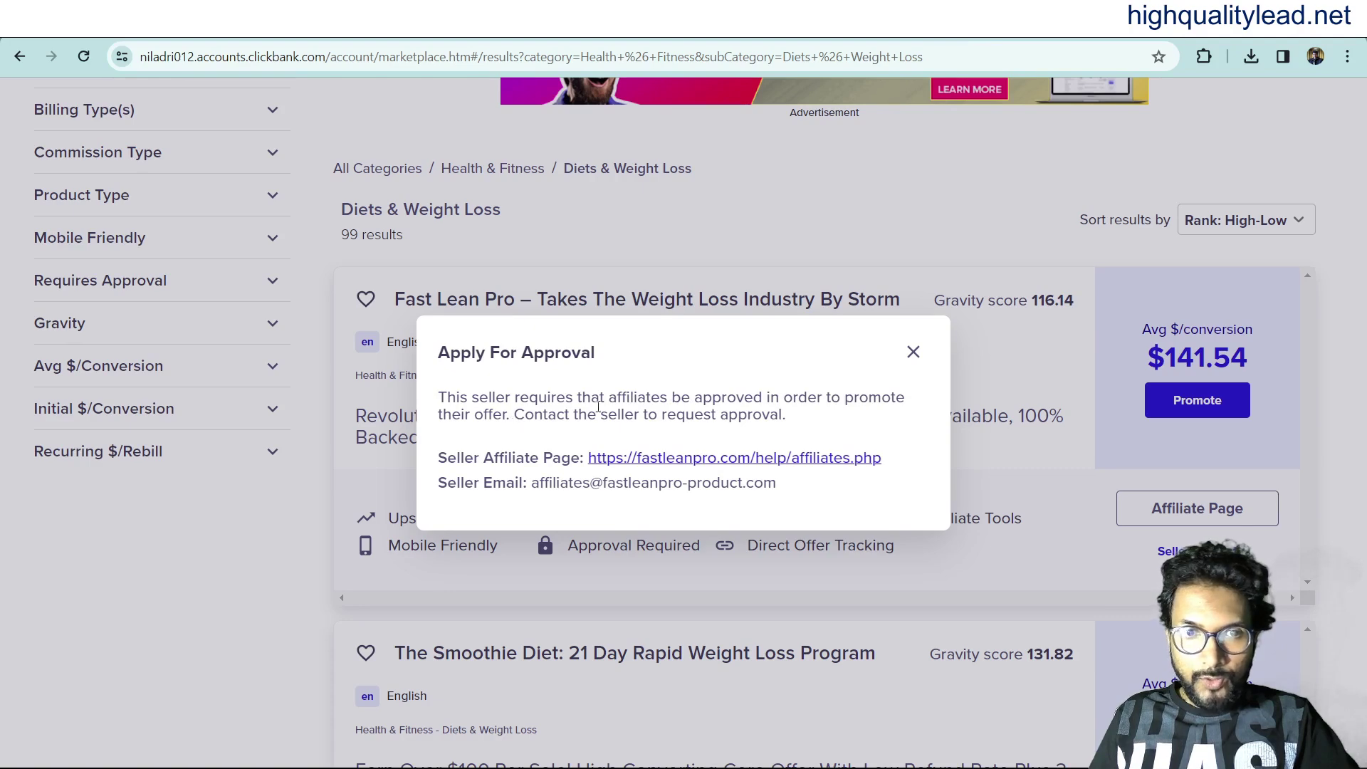
{"action": "left_click", "coordinate": [914, 352]}
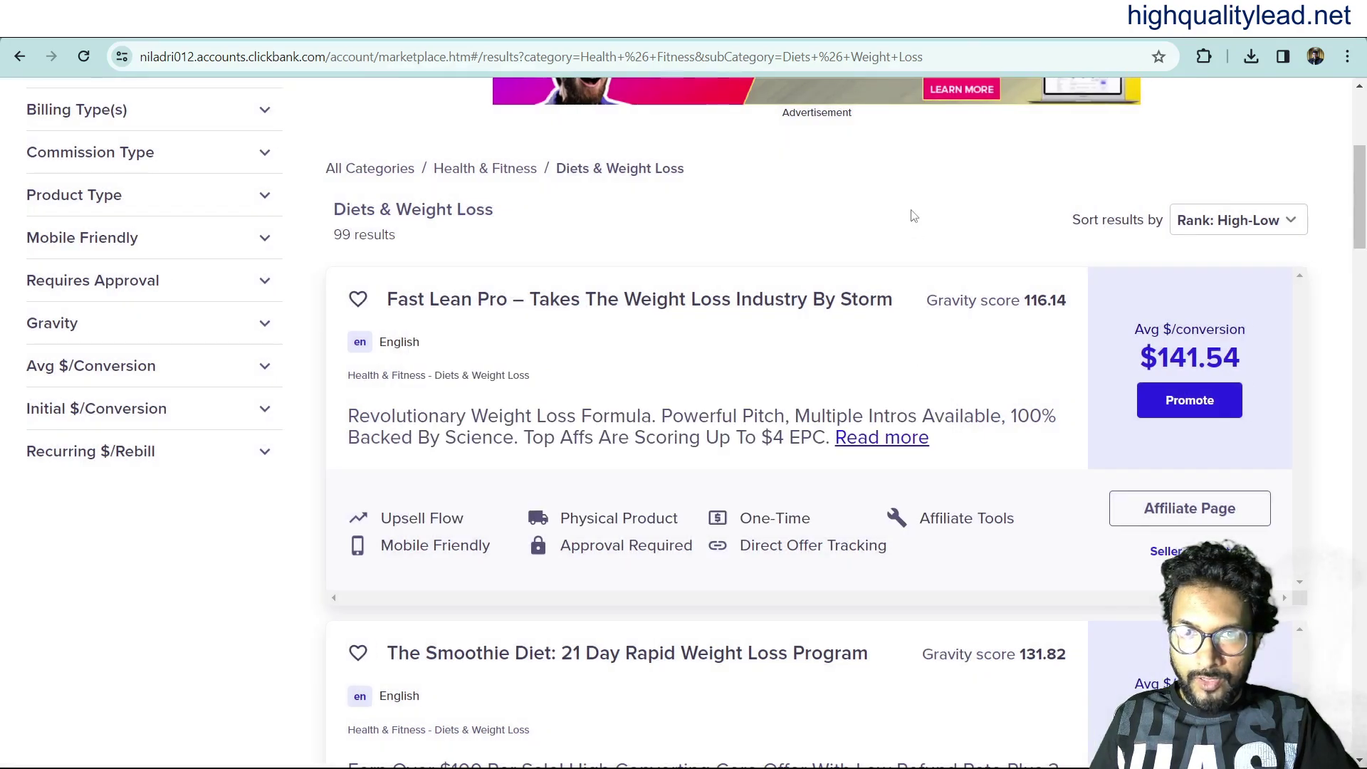
{"action": "right_click", "coordinate": [460, 305]}
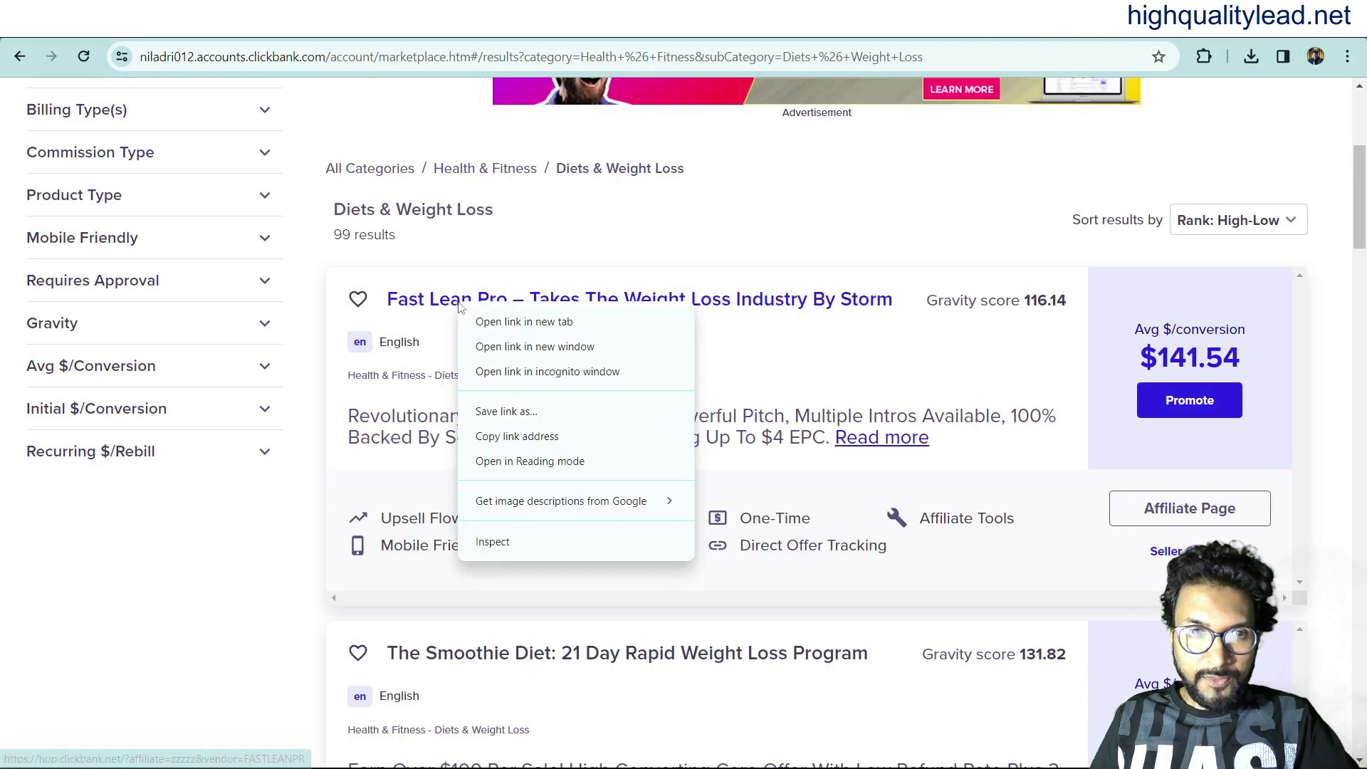
{"action": "left_click", "coordinate": [527, 442]}
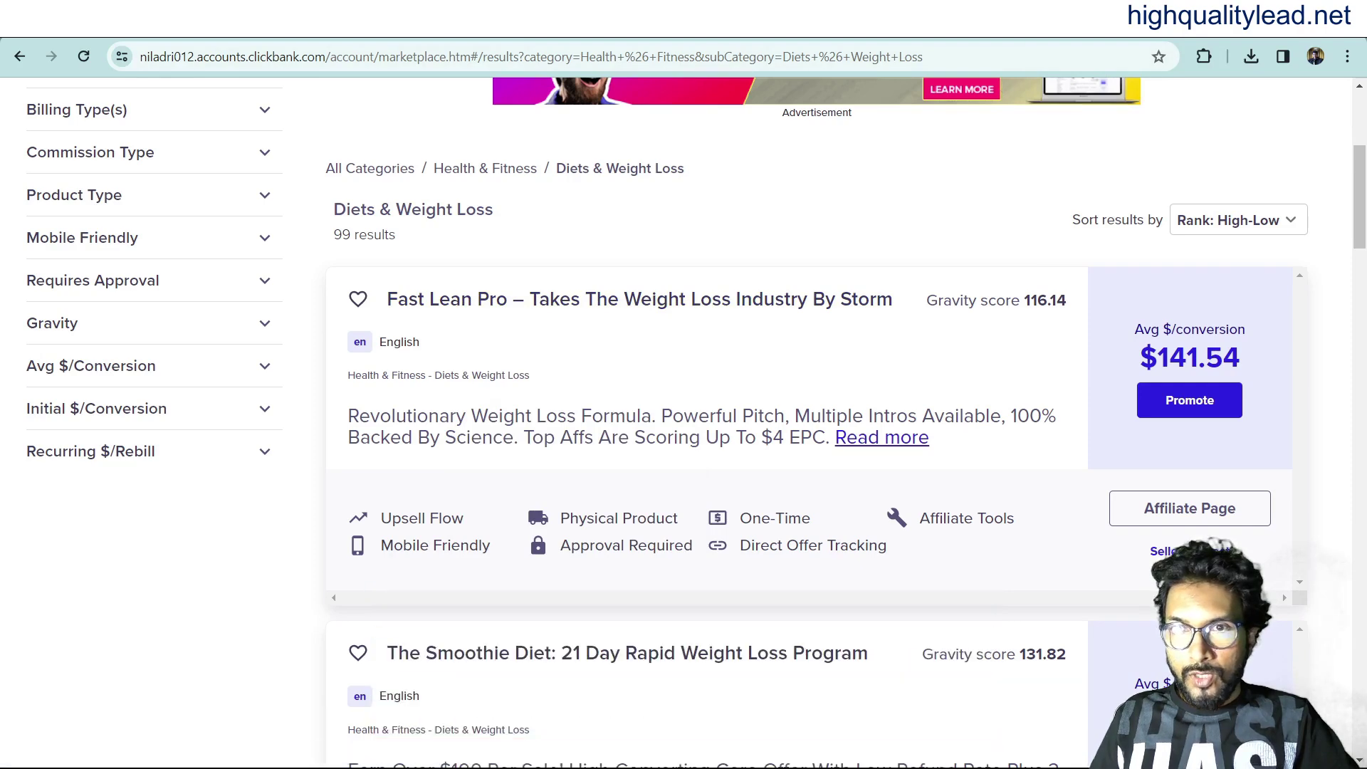
{"action": "key", "text": "ctrl+Tab"}
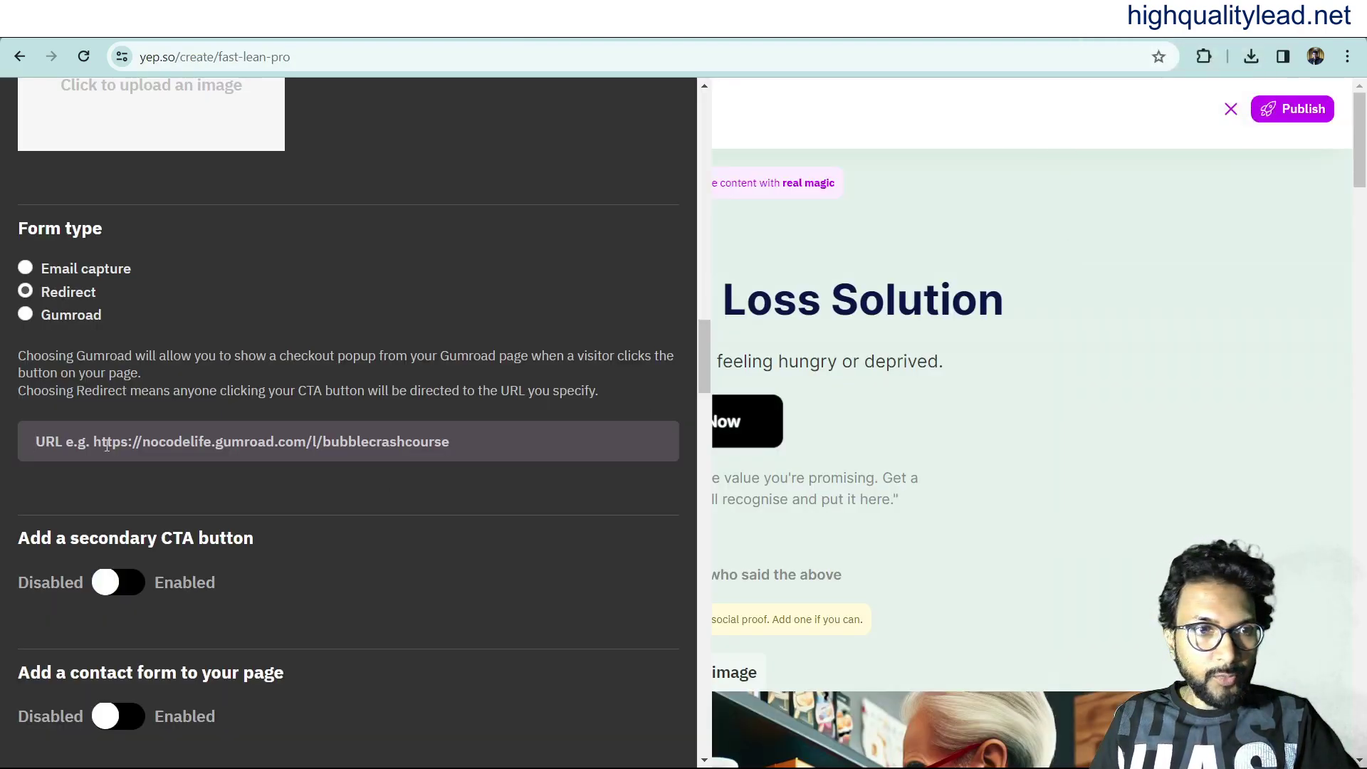
Paste the ClickBank hop link into the Redirect URL field
{"action": "left_click", "coordinate": [107, 445]}
{"action": "key", "text": "ctrl+v"}
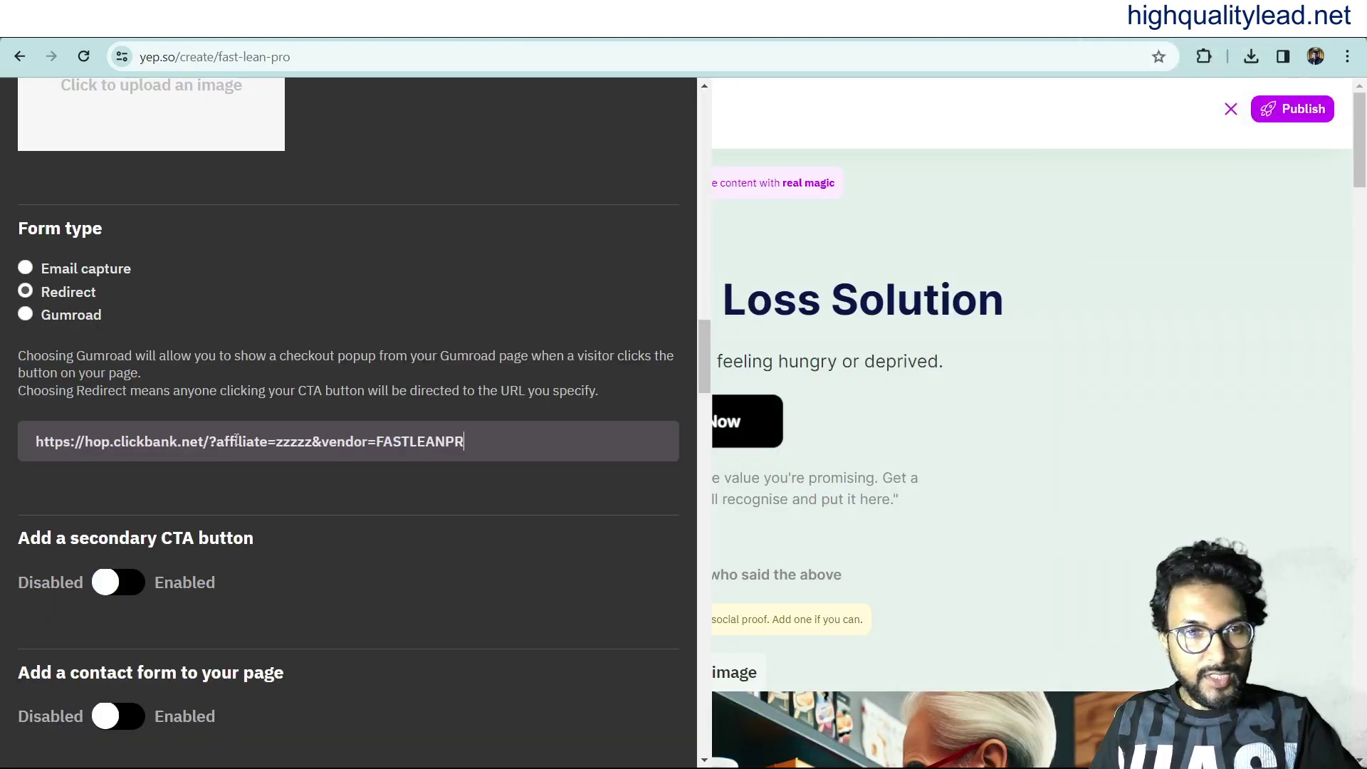
{"action": "left_click", "coordinate": [474, 487]}
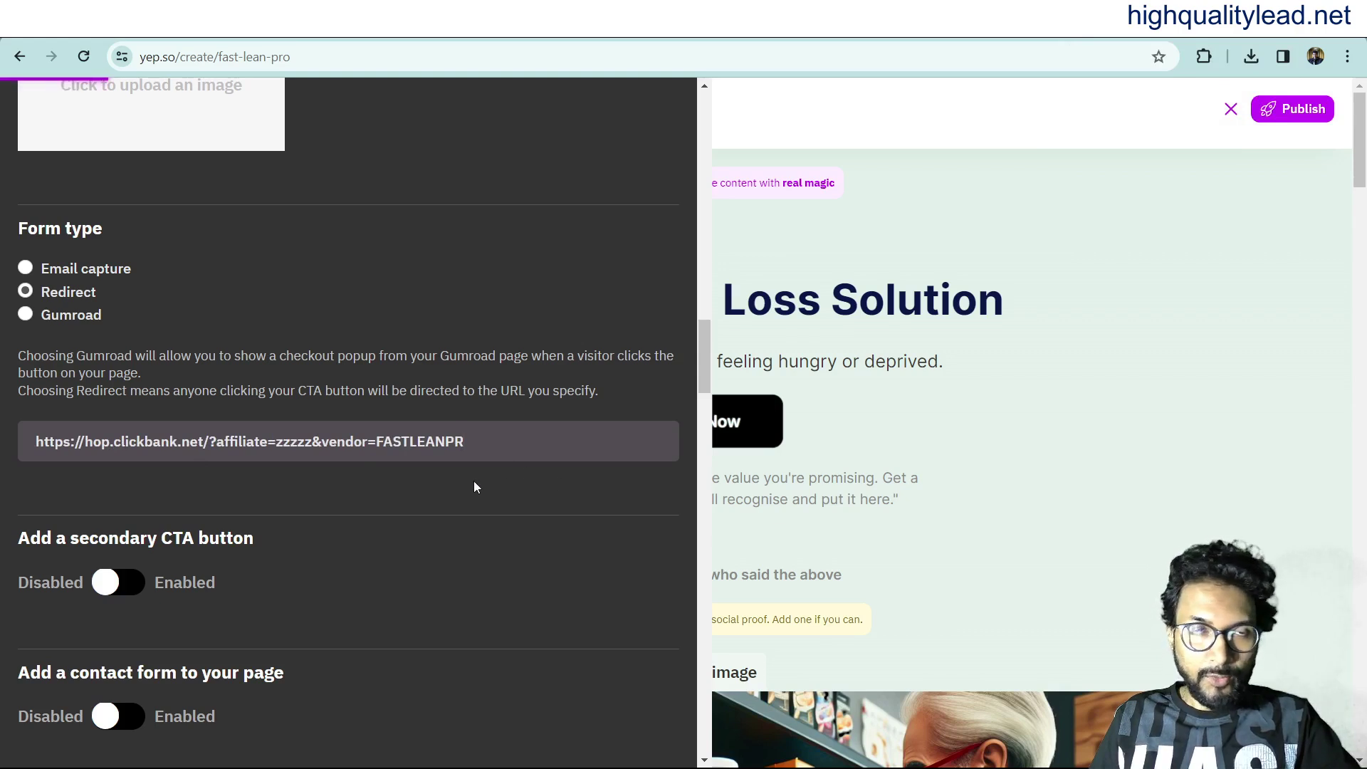
{"action": "scroll", "coordinate": [432, 427], "scroll_direction": "down", "scroll_amount": 3}
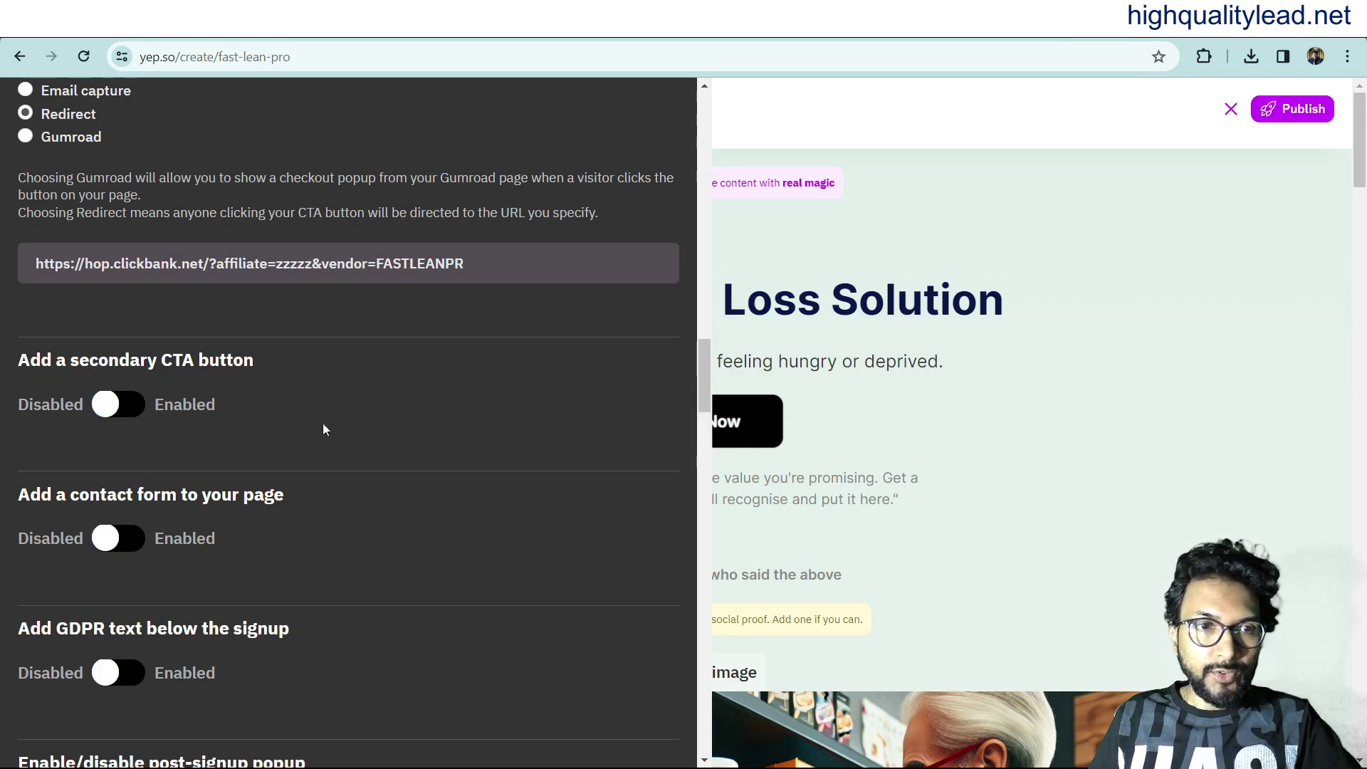
Toggle the secondary call-to-action button on and back off
{"action": "left_click", "coordinate": [106, 412]}
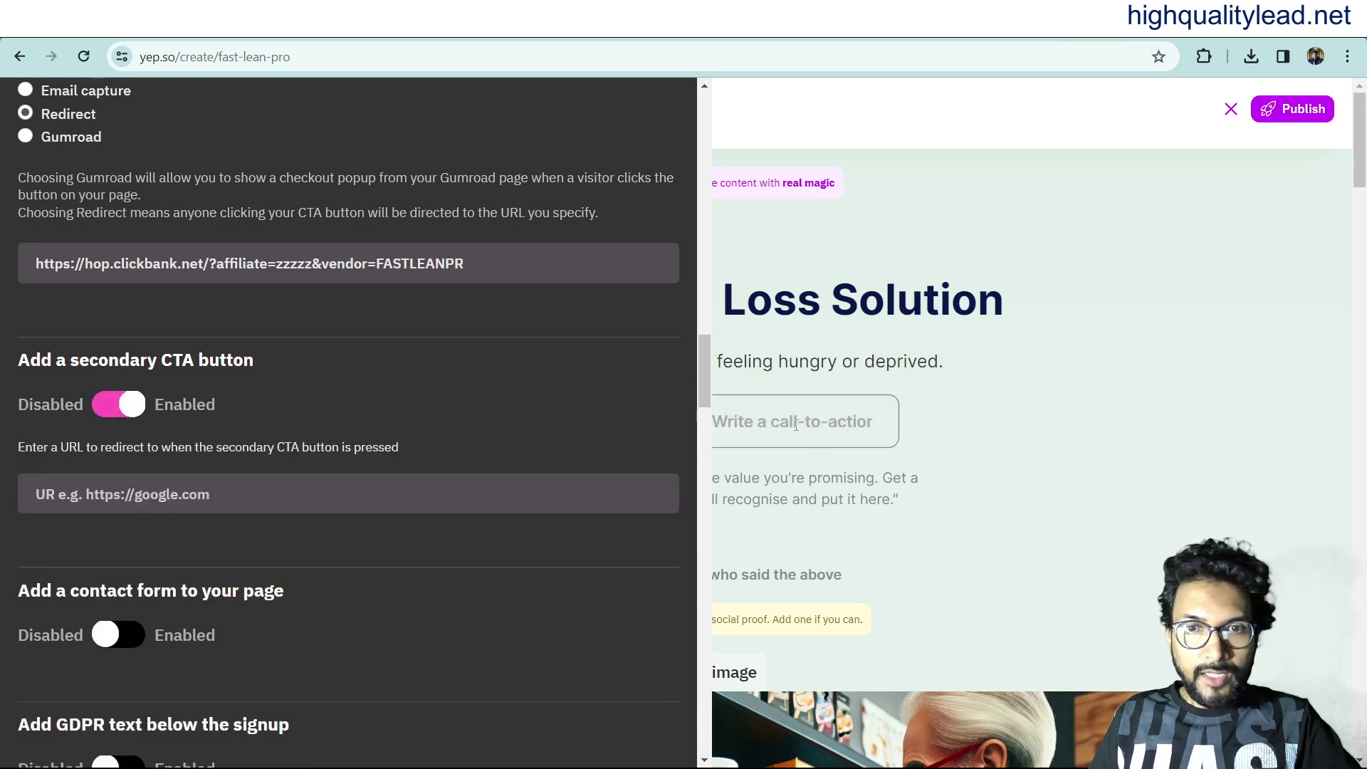
{"action": "left_click", "coordinate": [125, 406]}
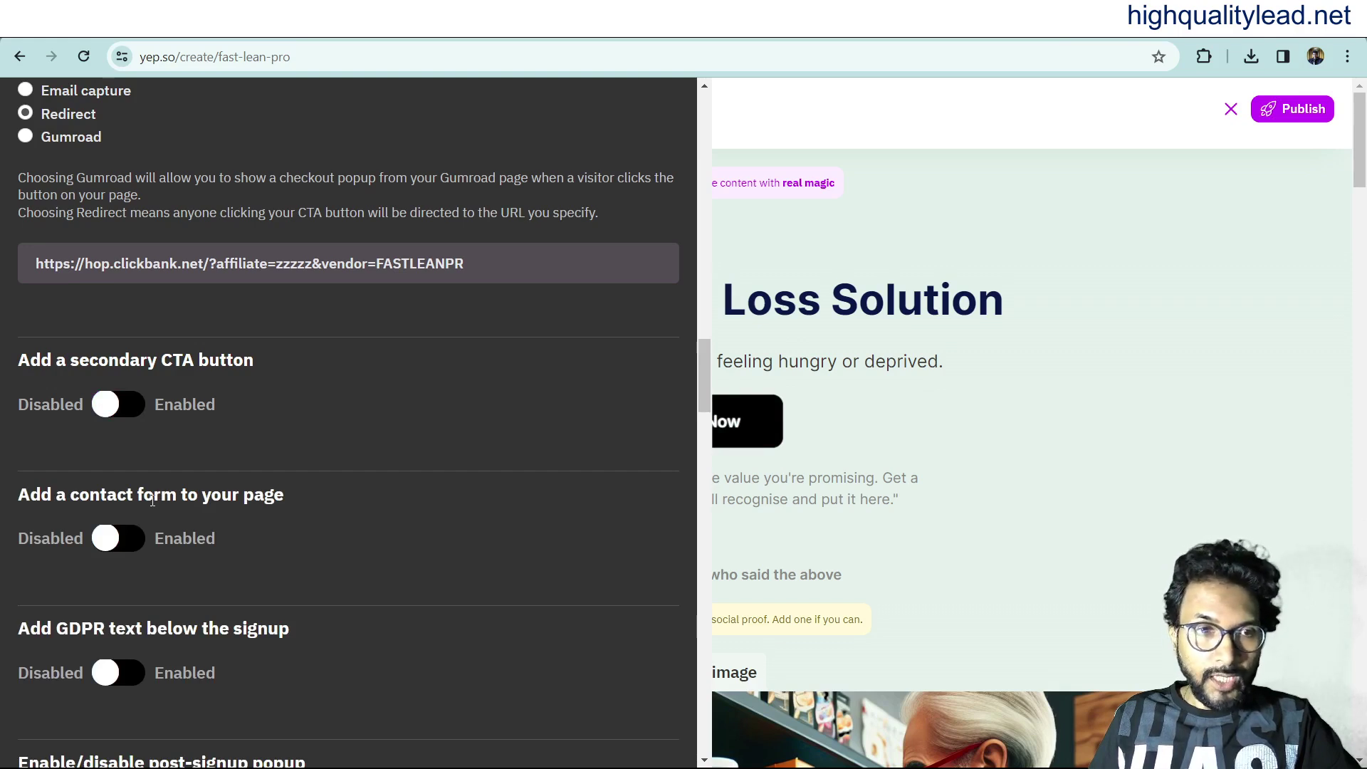
{"action": "scroll", "coordinate": [152, 491], "scroll_direction": "down", "scroll_amount": 1}
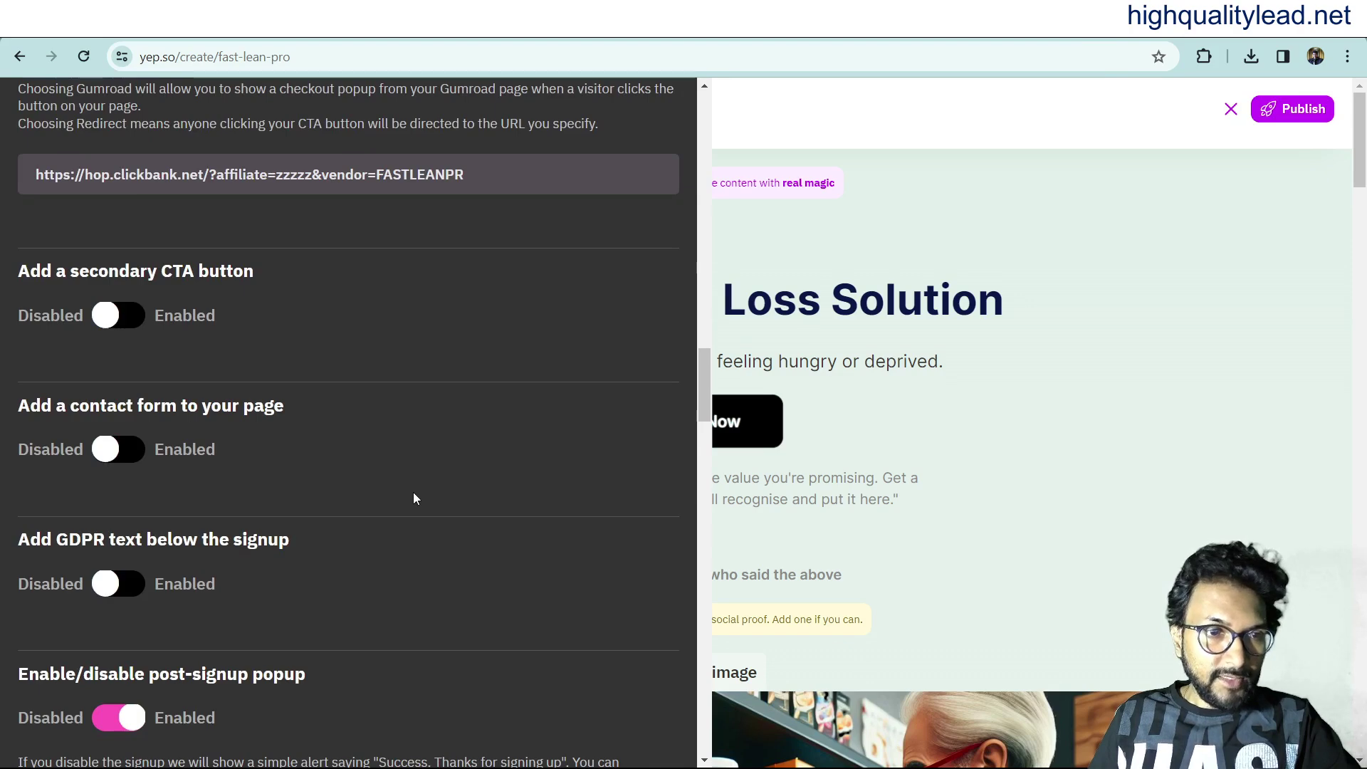
{"action": "scroll", "coordinate": [412, 507], "scroll_direction": "down", "scroll_amount": 5}
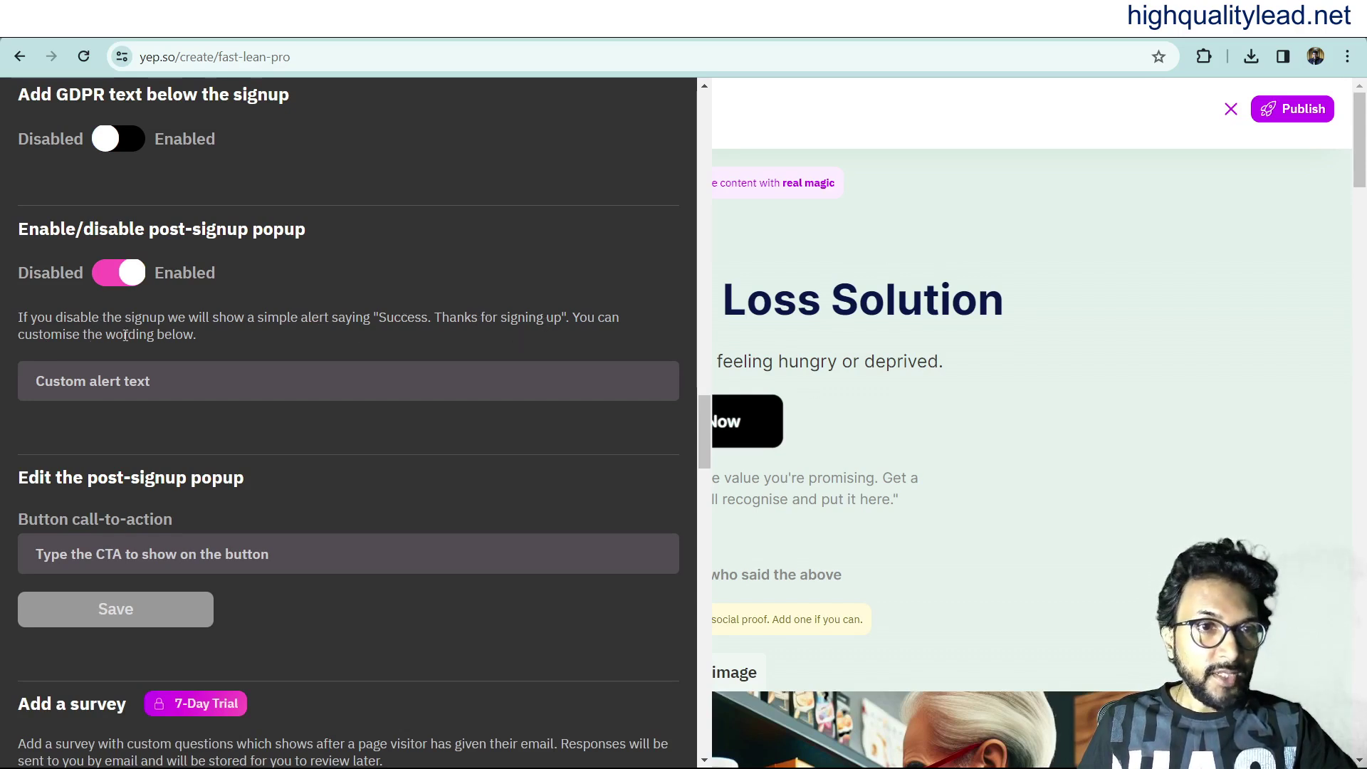
Review the custom alert wording and leave the post-signup popup switched off
{"action": "left_click", "coordinate": [139, 277]}
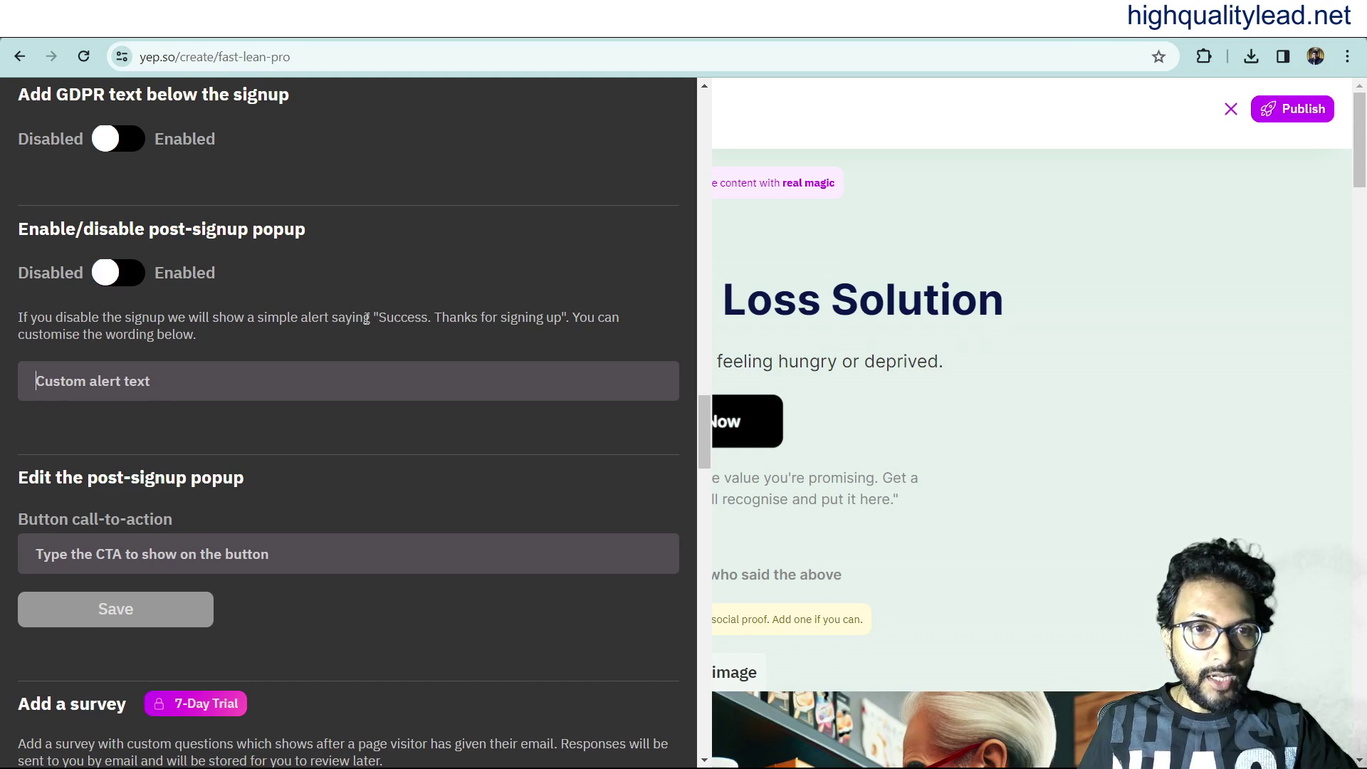
{"action": "left_click_drag", "start_coordinate": [377, 318], "coordinate": [557, 317]}
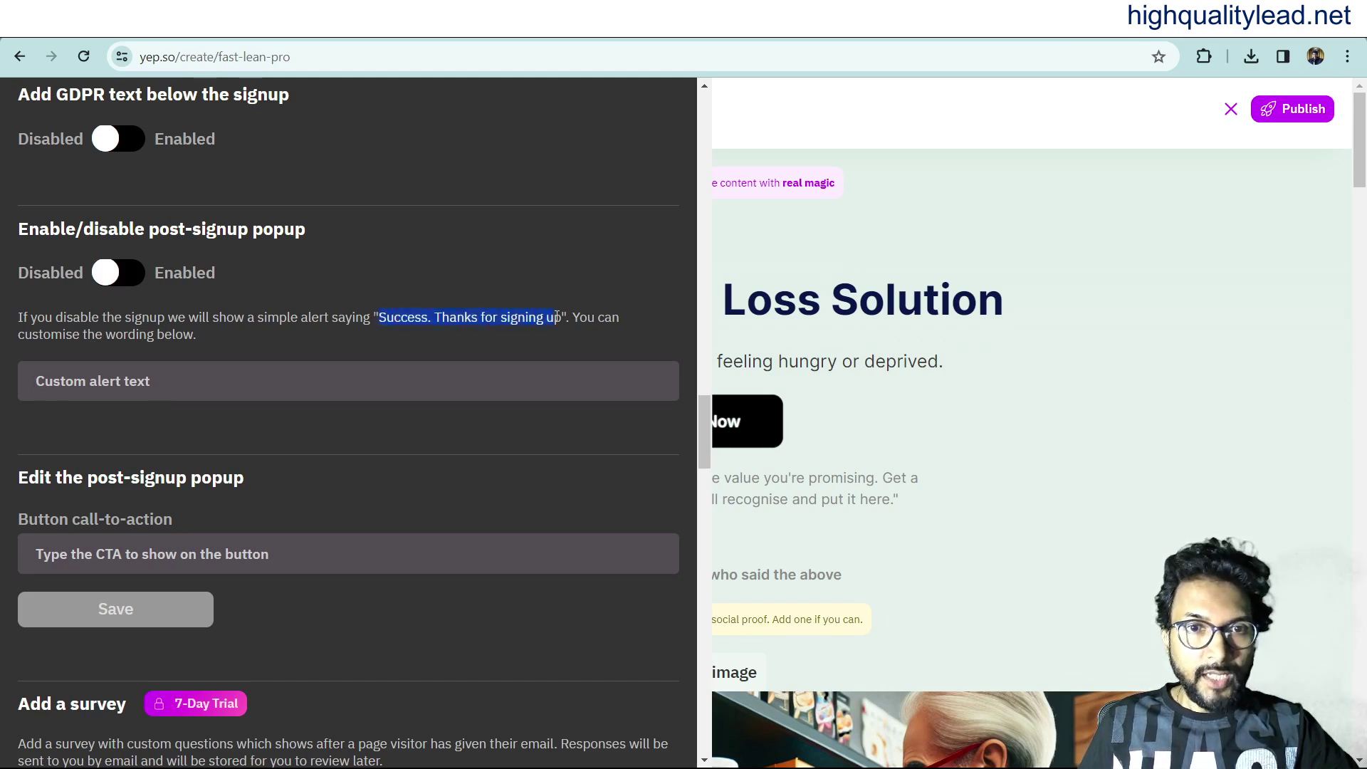
{"action": "left_click", "coordinate": [173, 382]}
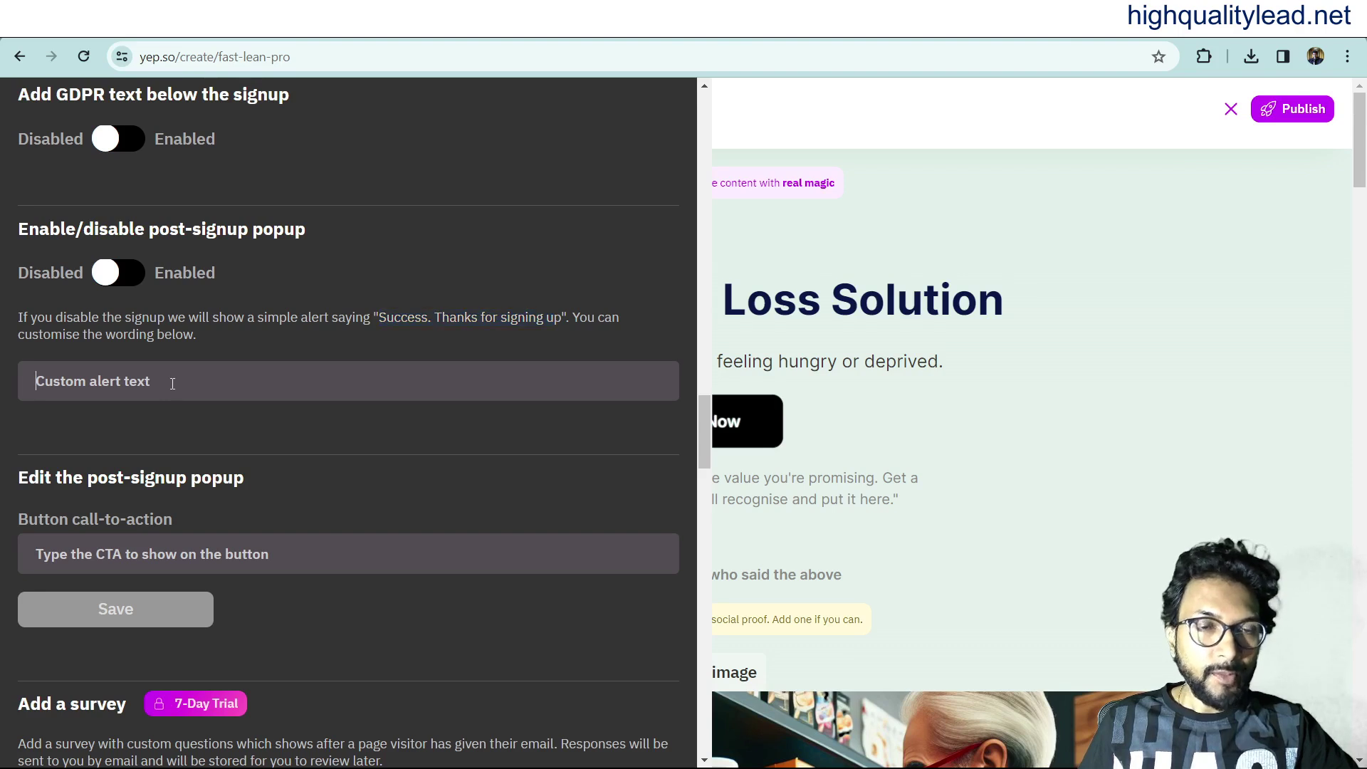
{"action": "left_click", "coordinate": [117, 273]}
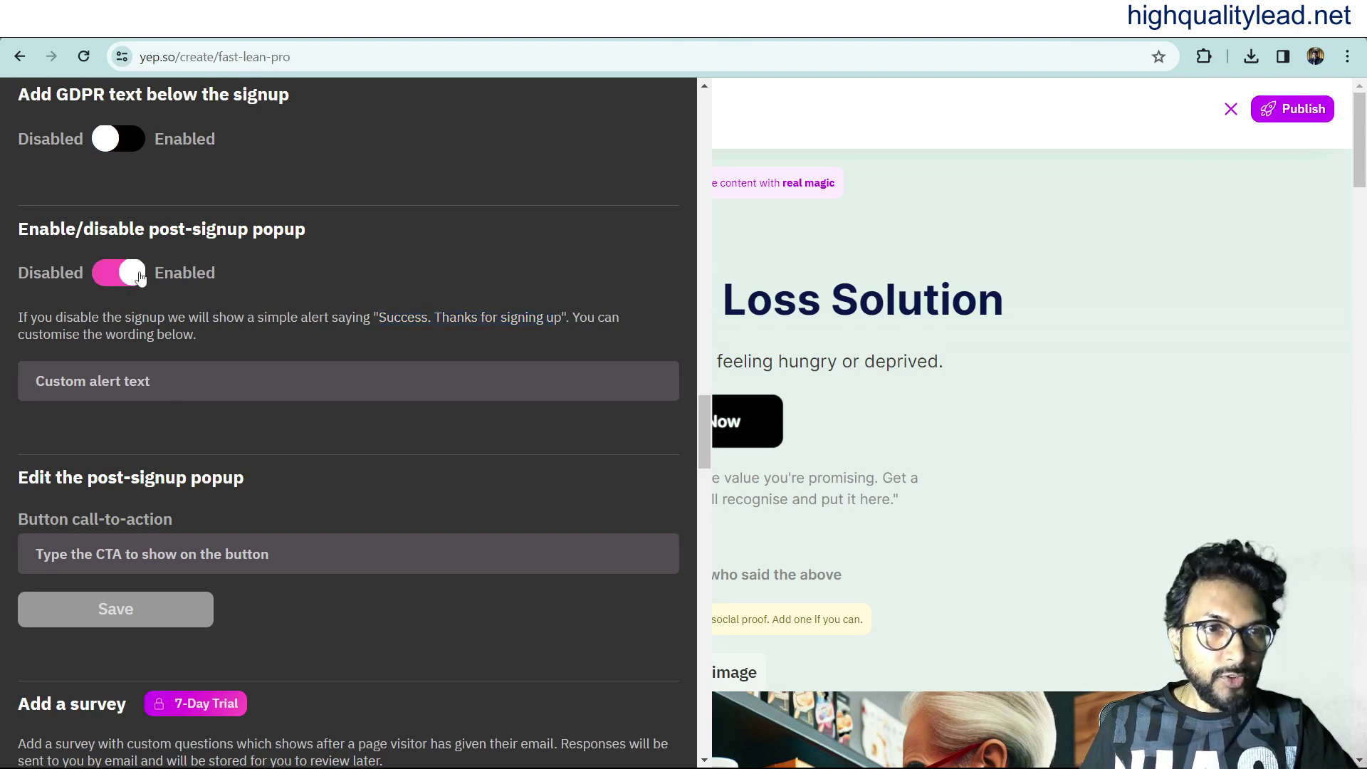
{"action": "left_click", "coordinate": [117, 272]}
{"action": "scroll", "coordinate": [427, 474], "scroll_direction": "down", "scroll_amount": 10}
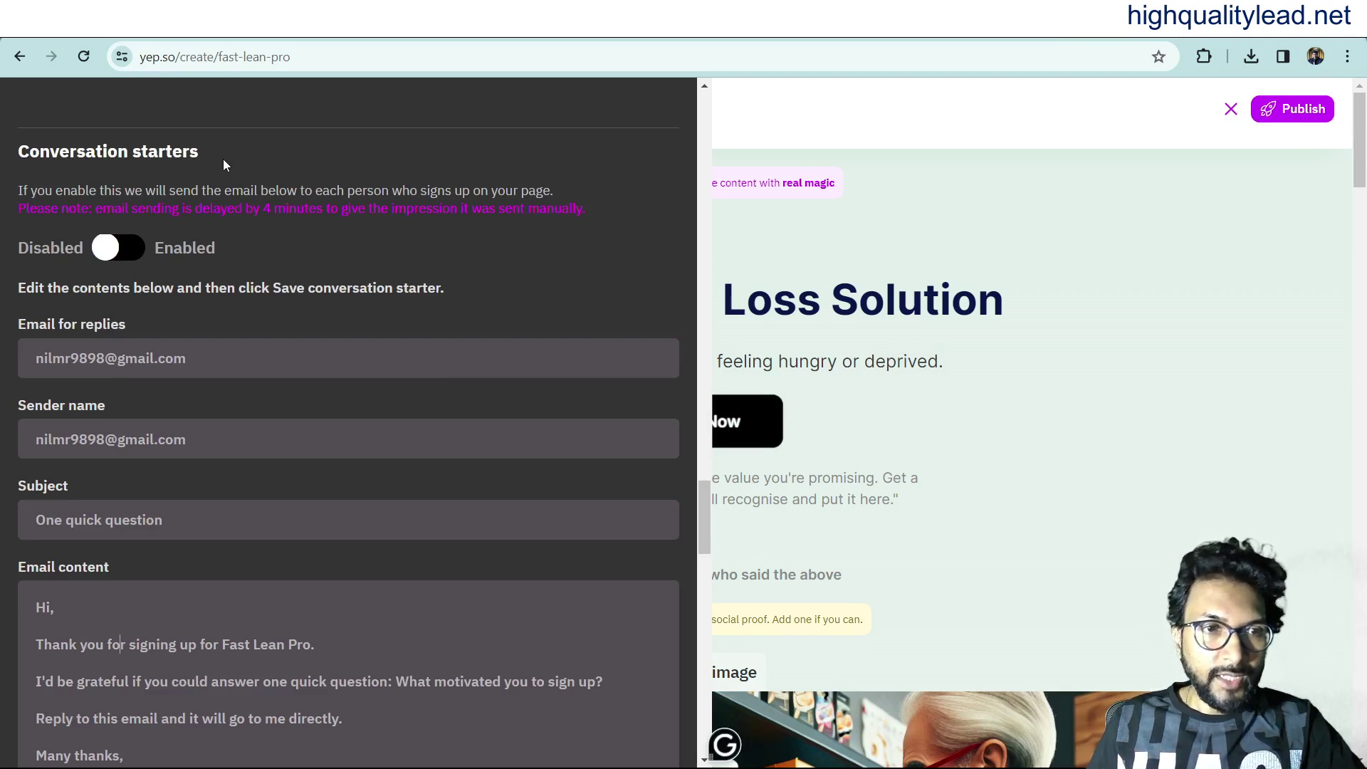
{"action": "scroll", "coordinate": [214, 498], "scroll_direction": "down", "scroll_amount": 2}
{"action": "mouse_move", "coordinate": [205, 687]}
{"action": "left_mouse_down"}
{"action": "mouse_move", "coordinate": [37, 612]}
{"action": "mouse_move", "coordinate": [1, 520]}
{"action": "left_mouse_up"}
{"action": "left_click", "coordinate": [131, 529]}
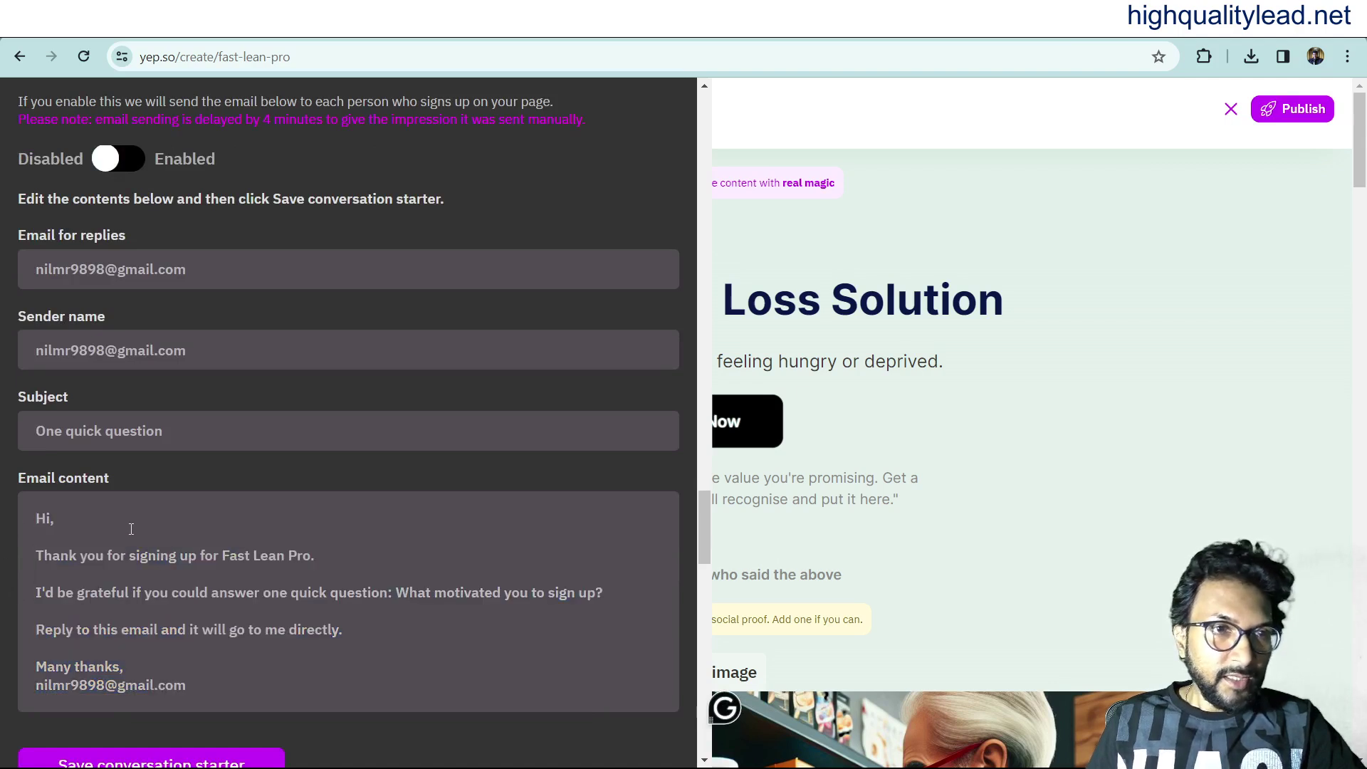
{"action": "left_click_drag", "start_coordinate": [220, 347], "coordinate": [115, 303]}
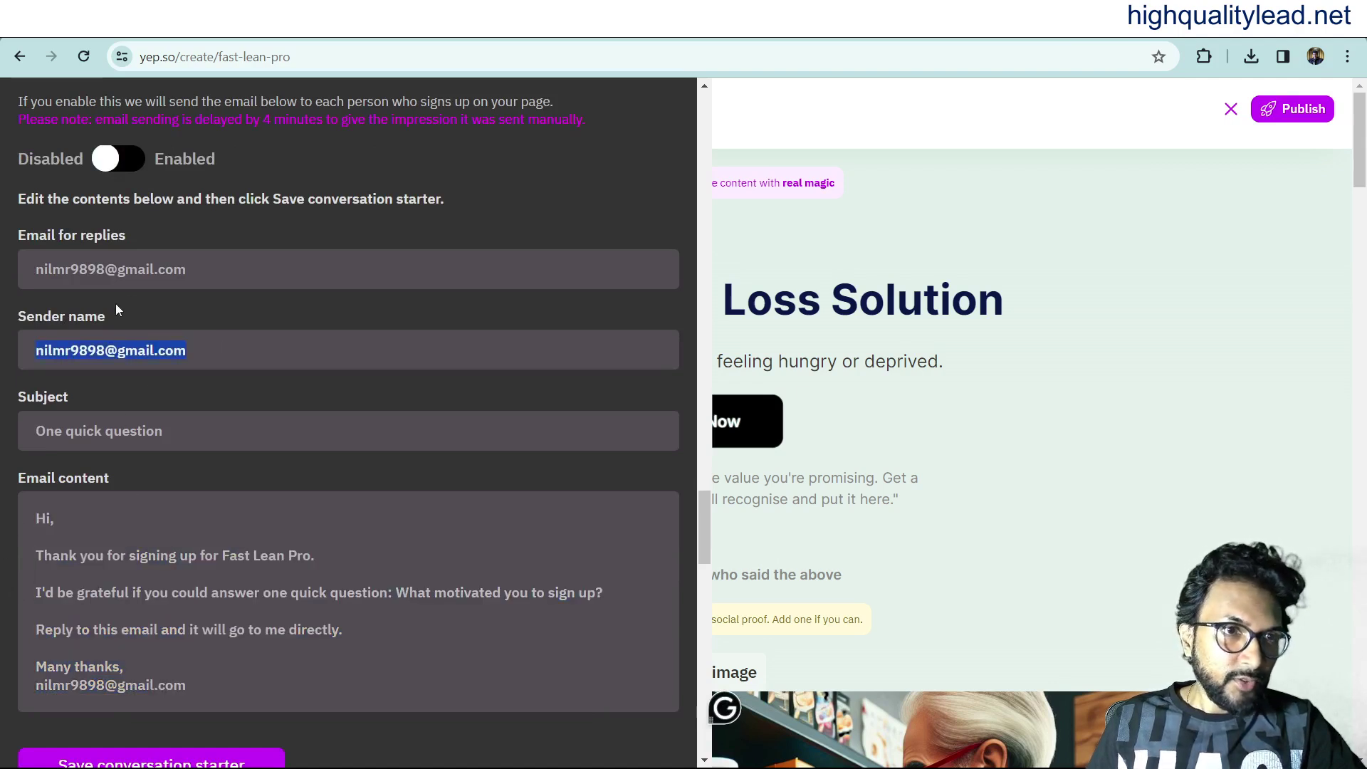
{"action": "left_click", "coordinate": [231, 272]}
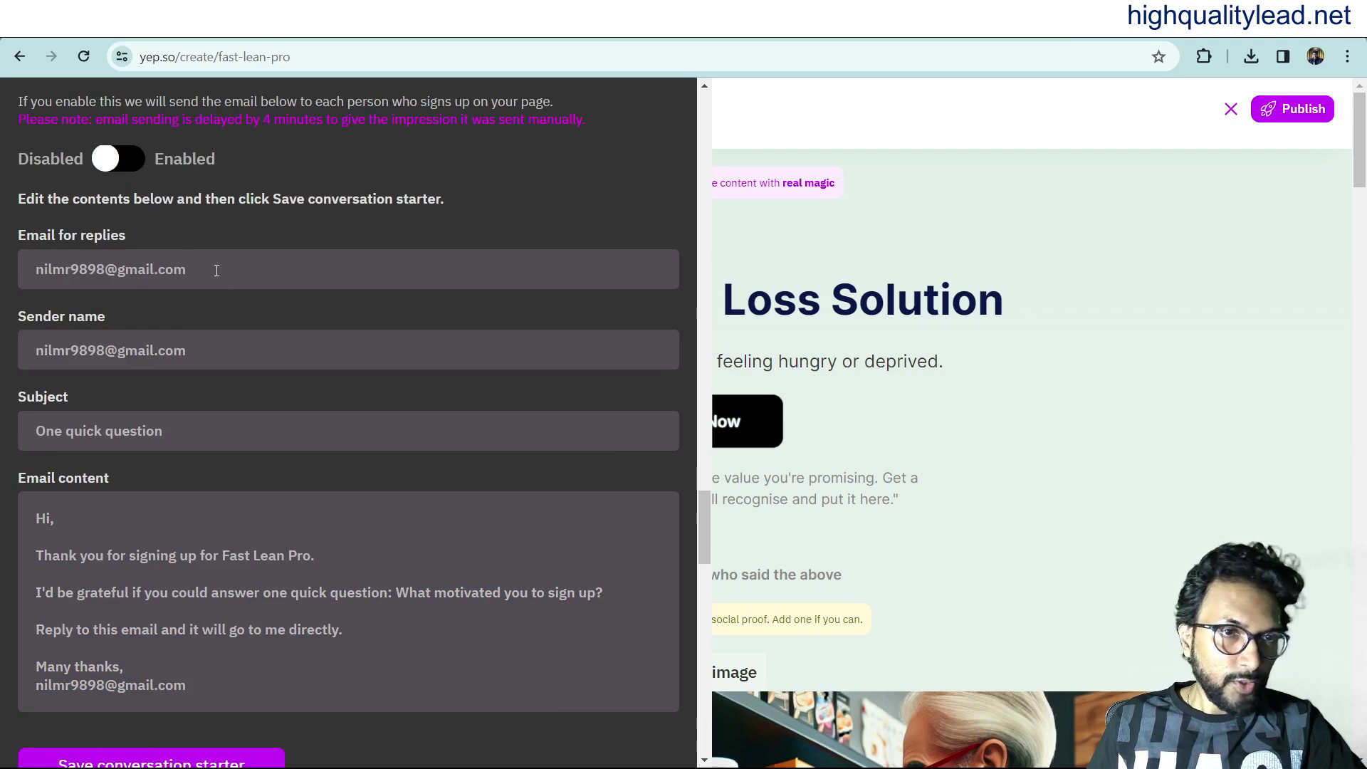
{"action": "left_click_drag", "start_coordinate": [216, 271], "coordinate": [45, 269]}
{"action": "scroll", "coordinate": [244, 481], "scroll_direction": "down", "scroll_amount": 10}
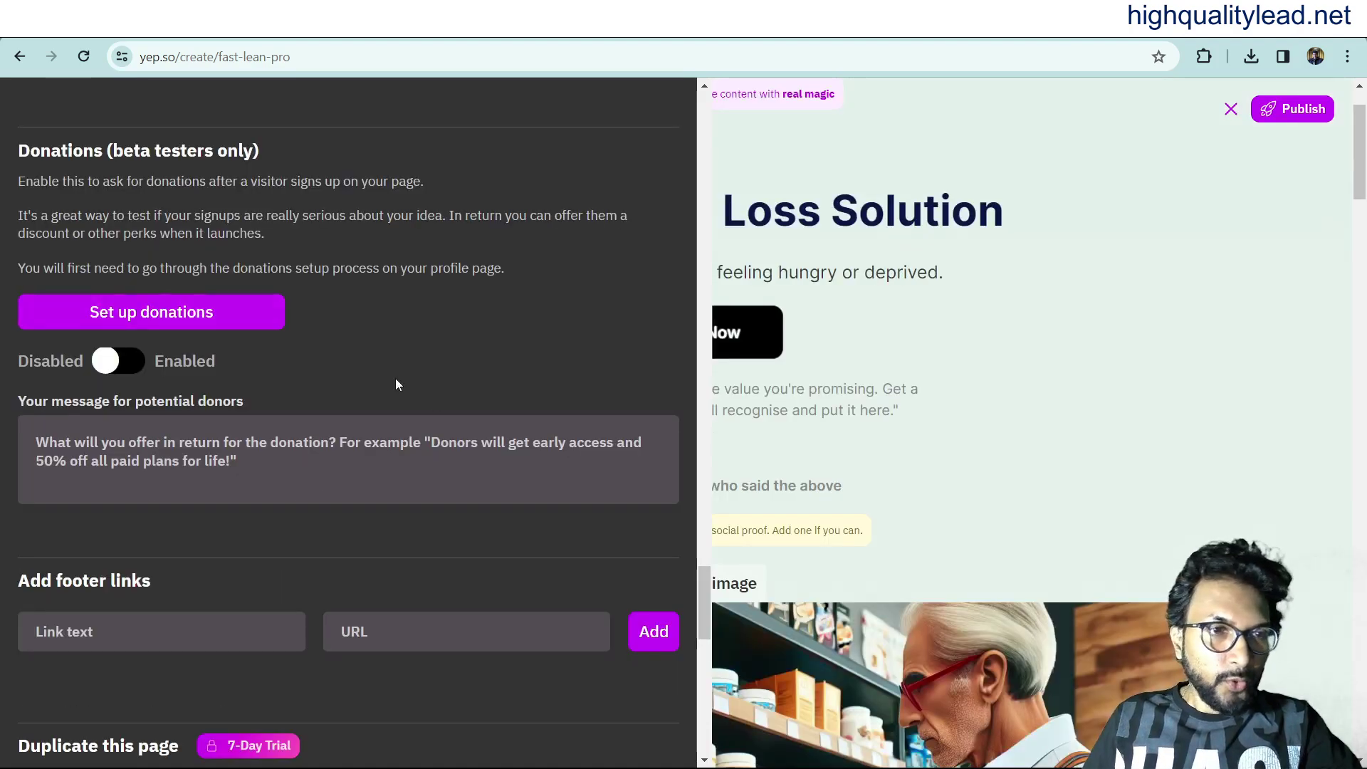
{"action": "scroll", "coordinate": [397, 385], "scroll_direction": "down", "scroll_amount": 3}
{"action": "scroll", "coordinate": [207, 417], "scroll_direction": "down", "scroll_amount": 4}
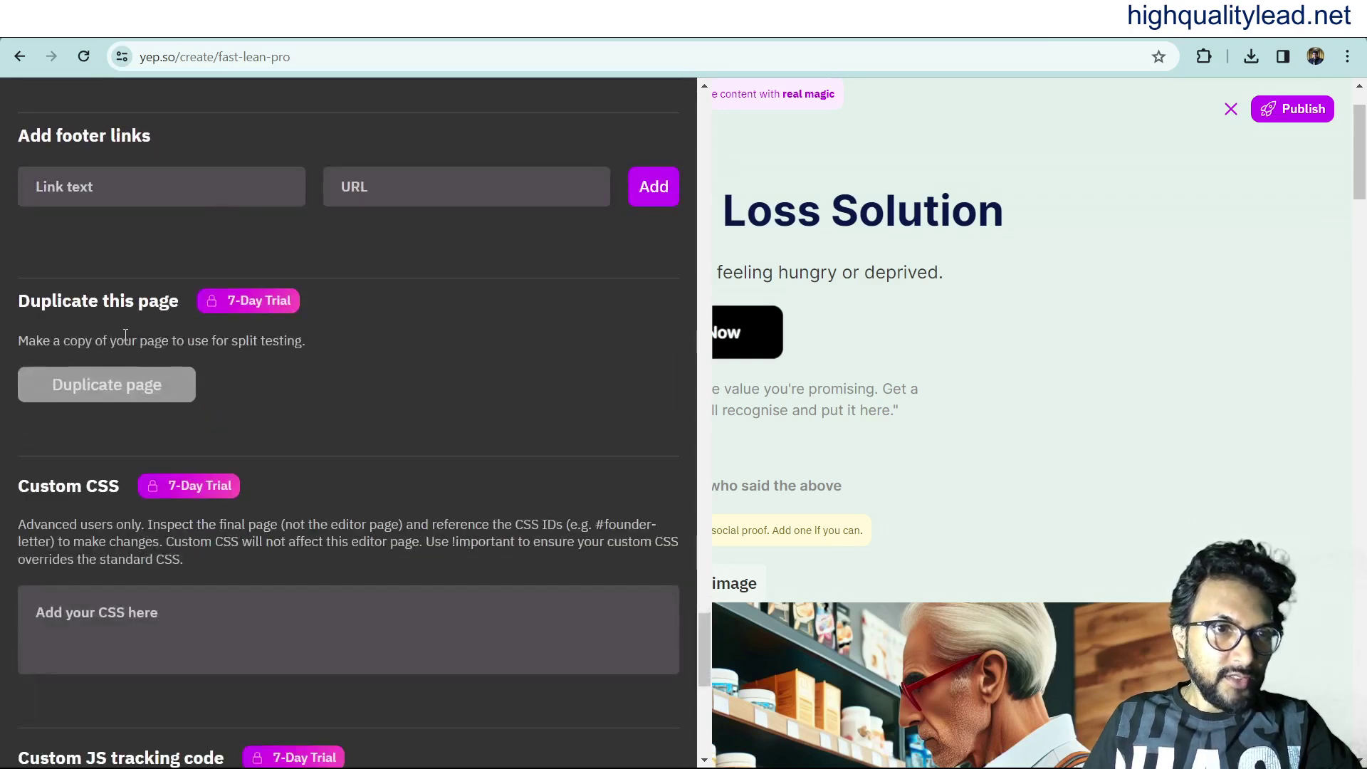
{"action": "scroll", "coordinate": [413, 447], "scroll_direction": "down", "scroll_amount": 2}
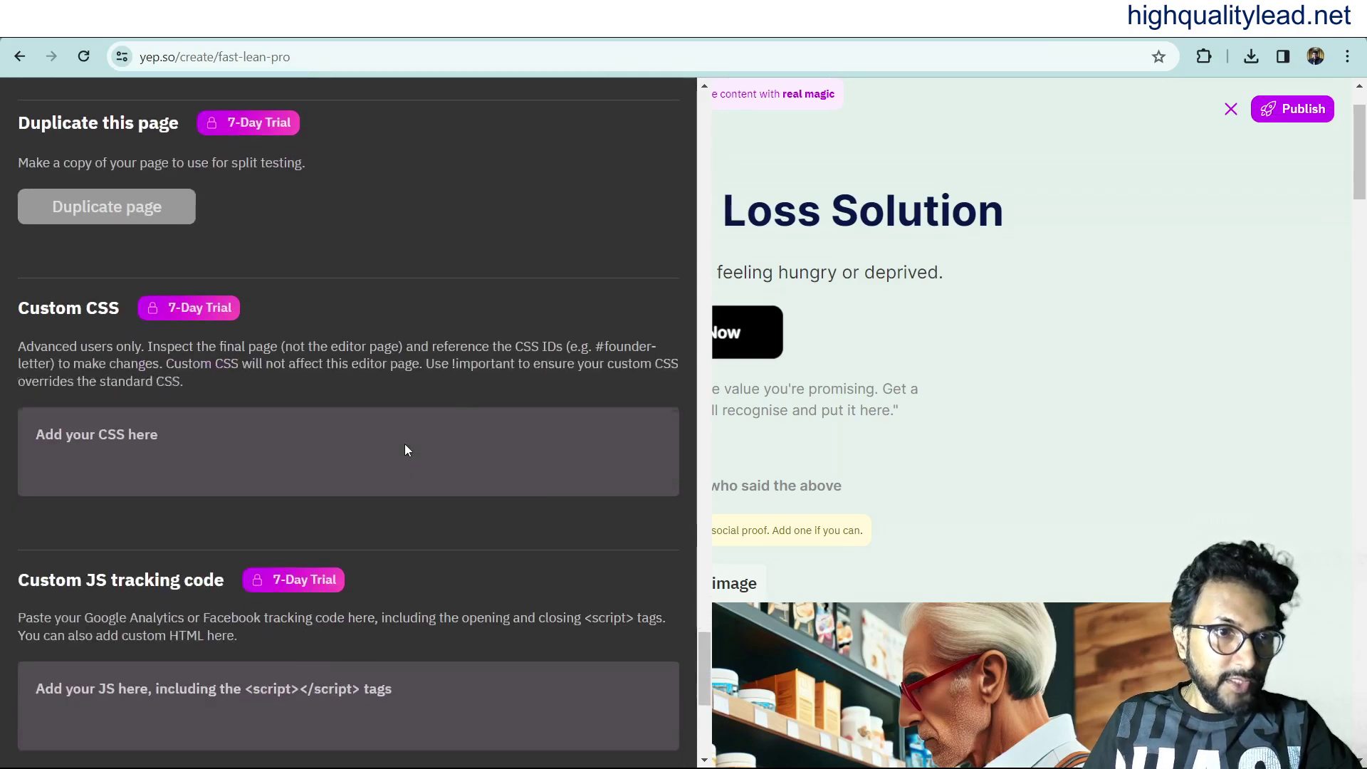
{"action": "scroll", "coordinate": [404, 451], "scroll_direction": "down", "scroll_amount": 3}
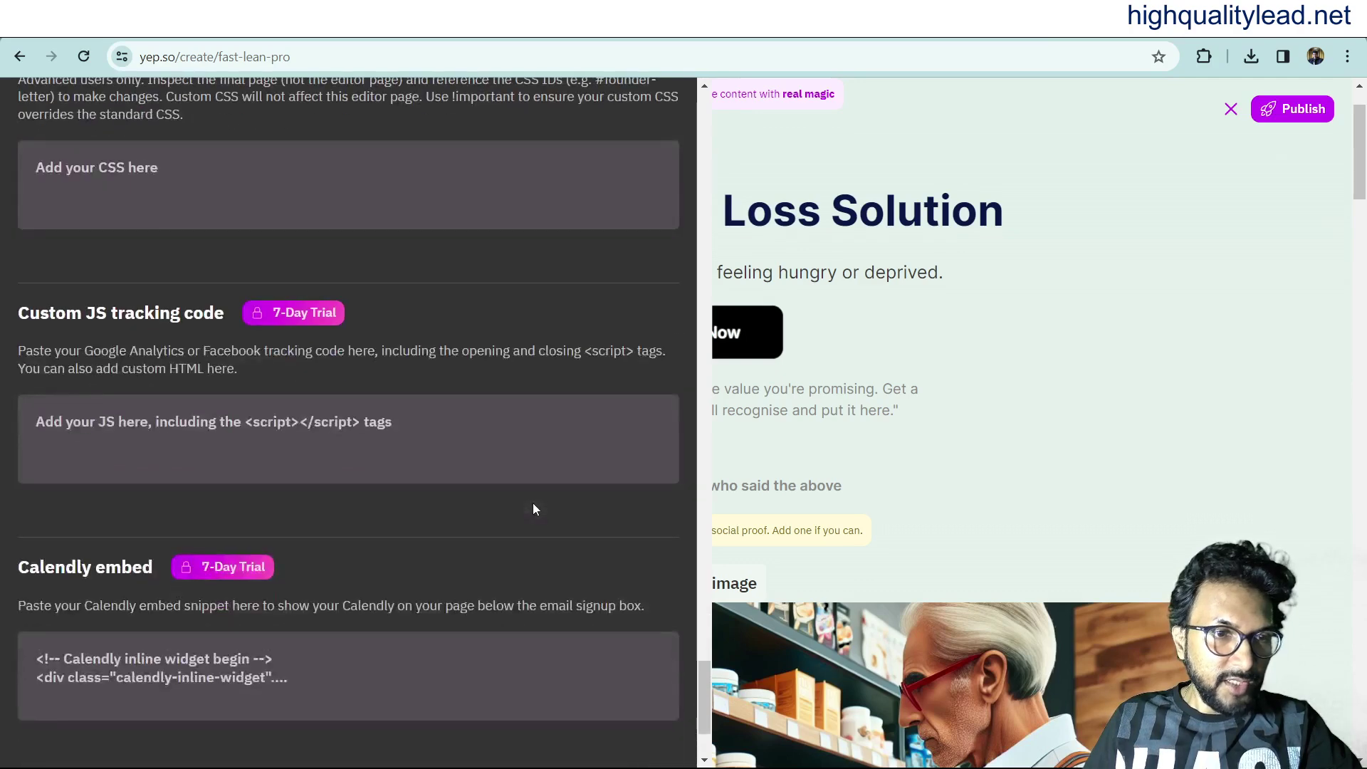
{"action": "scroll", "coordinate": [535, 509], "scroll_direction": "down", "scroll_amount": 2}
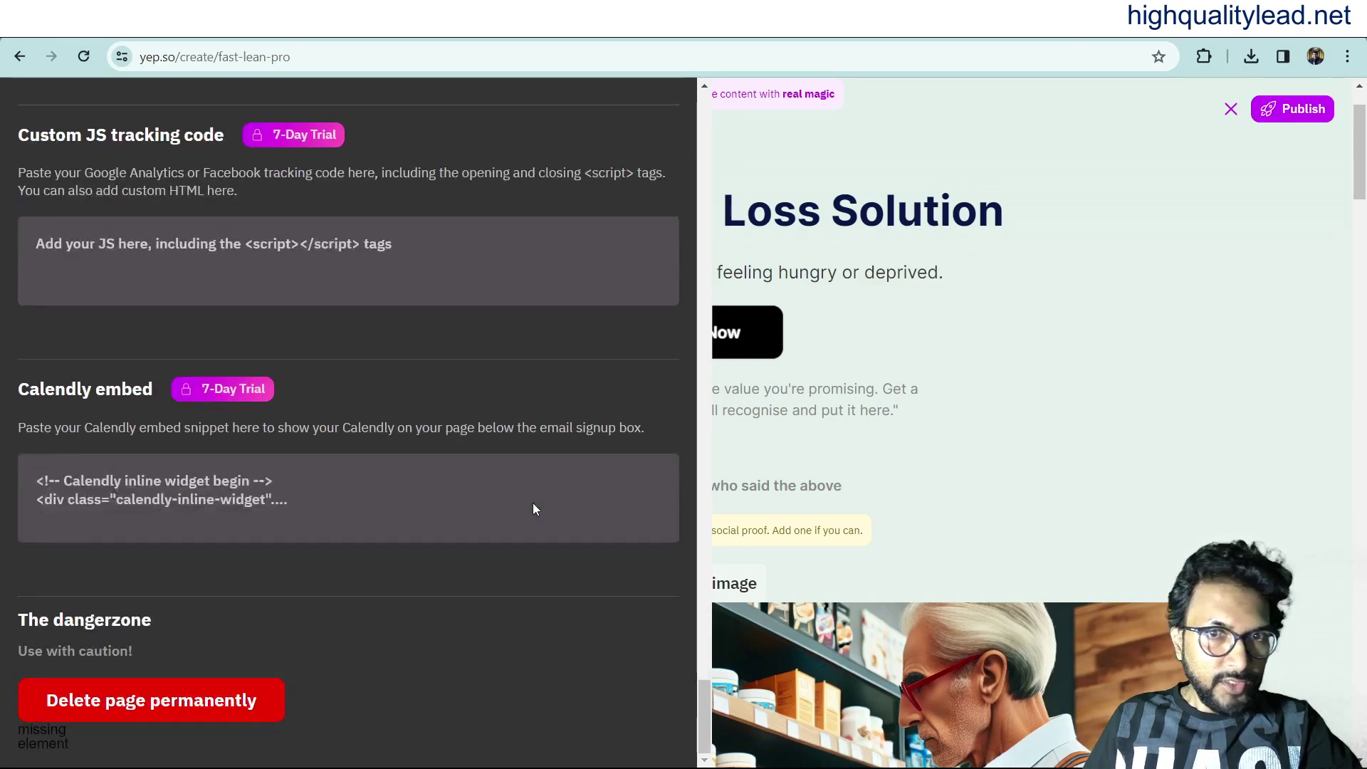
{"action": "scroll", "coordinate": [533, 503], "scroll_direction": "up", "scroll_amount": 3}
{"action": "scroll", "coordinate": [926, 384], "scroll_direction": "up", "scroll_amount": 1}
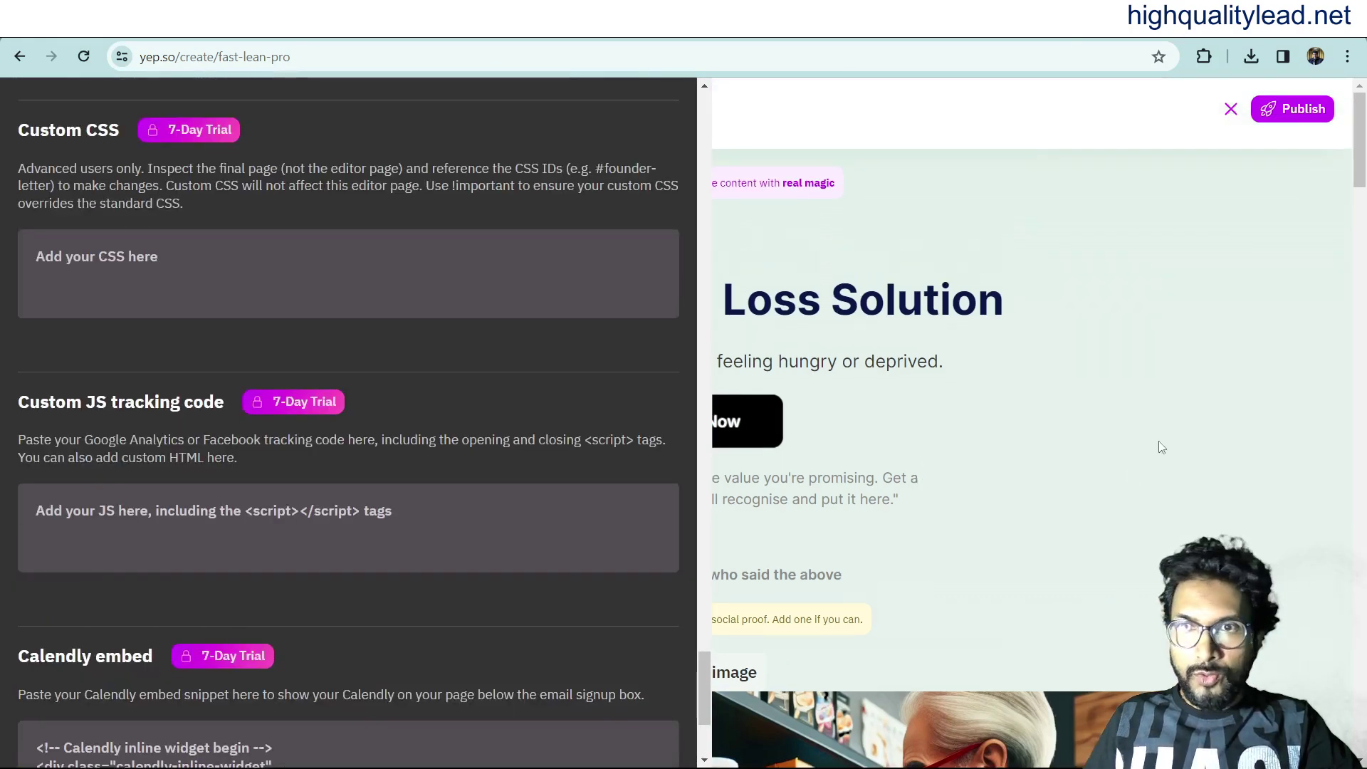
Change the hero button label from 'Get Started Now' to 'visit official website'
{"action": "left_click", "coordinate": [1231, 111]}
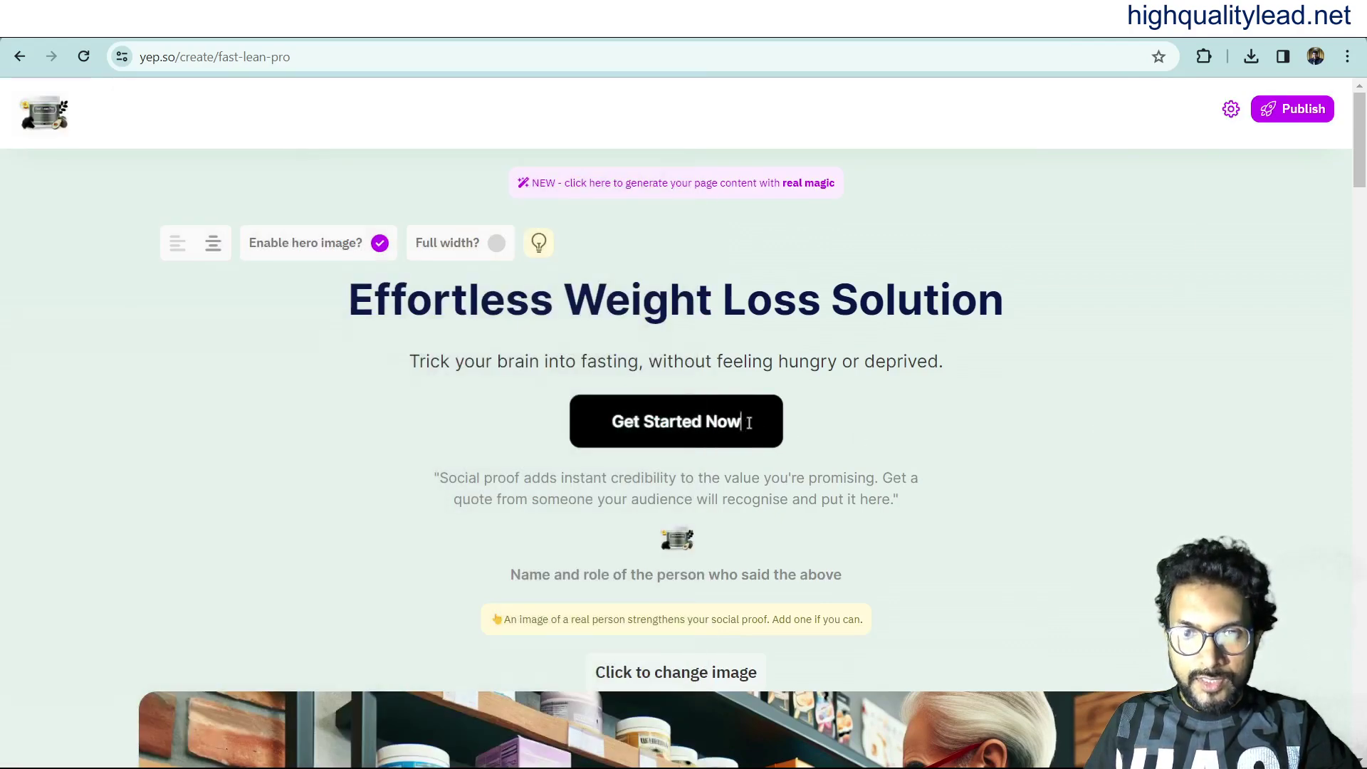
{"action": "left_click_drag", "start_coordinate": [749, 423], "coordinate": [602, 420]}
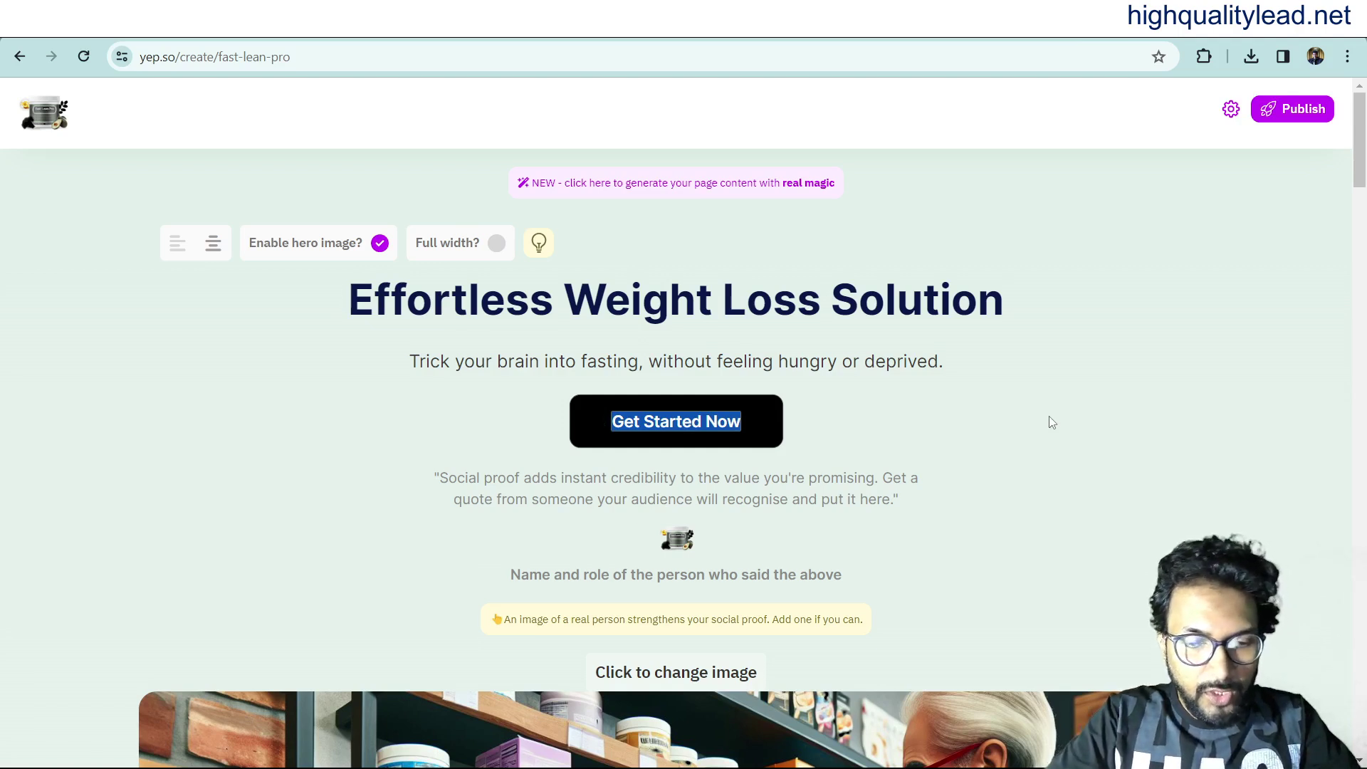
{"action": "type", "text": "visit"}
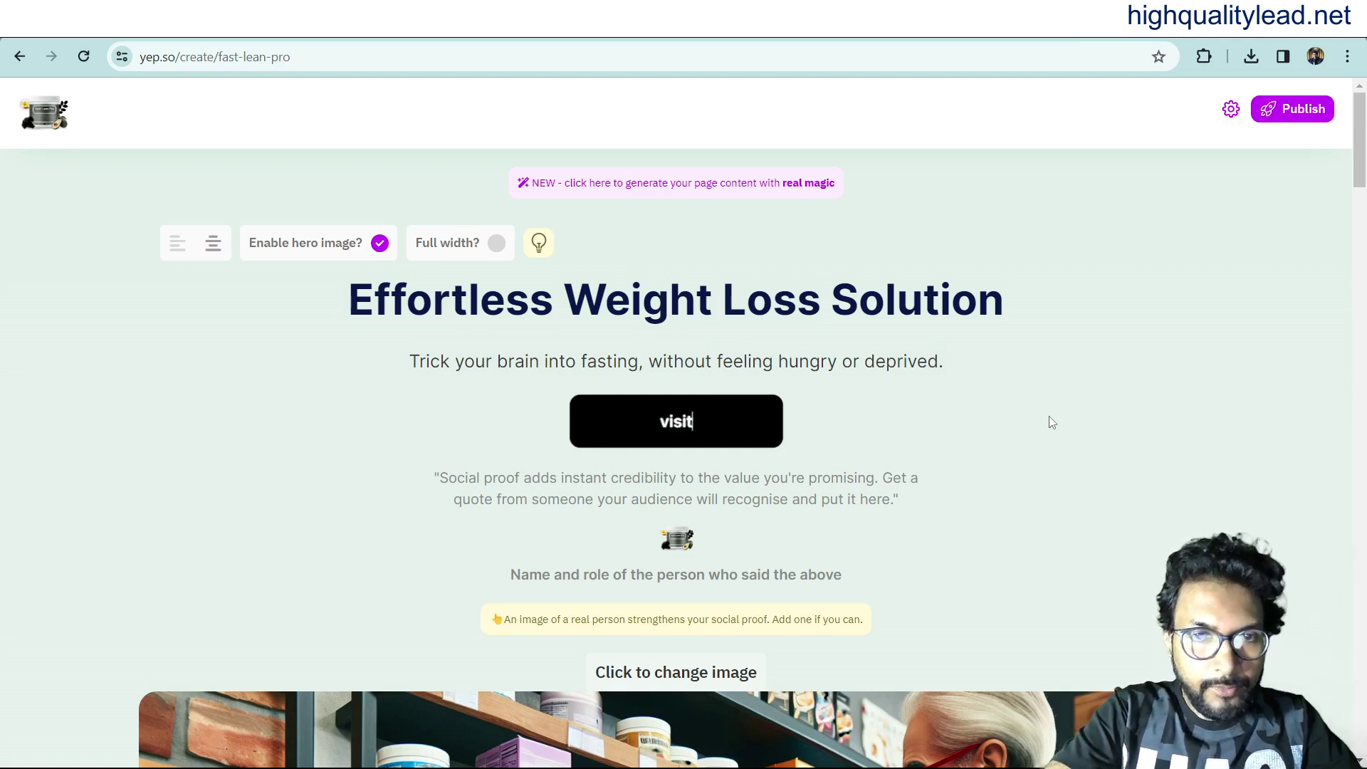
{"action": "type", "text": " off"}
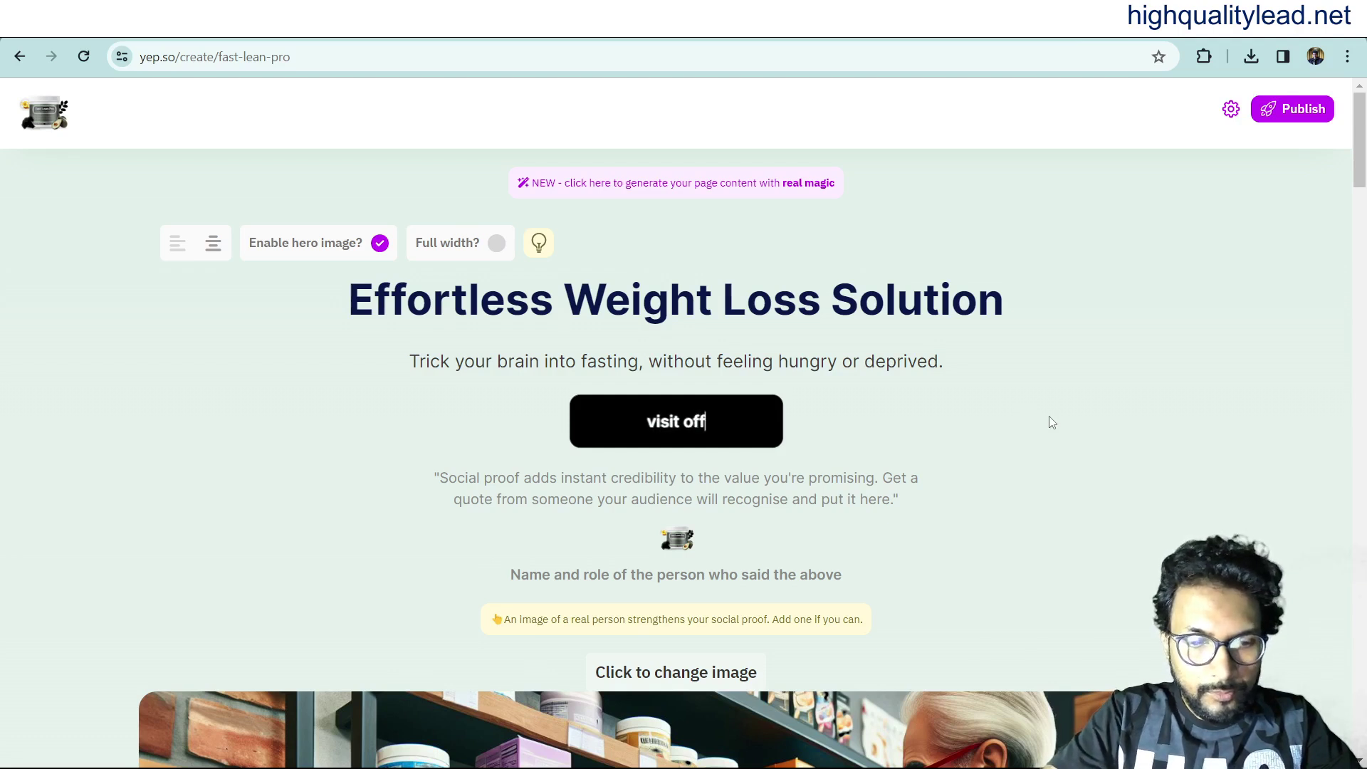
{"action": "type", "text": "icial "}
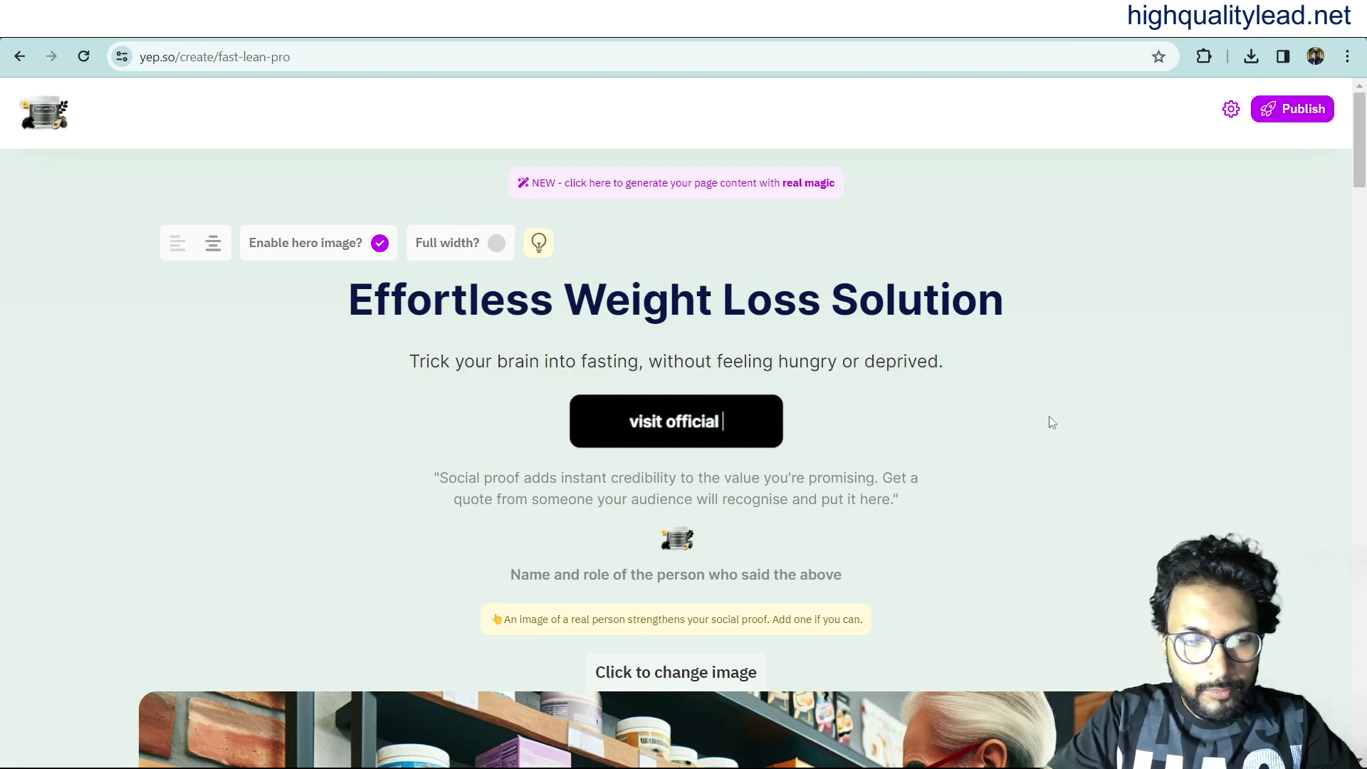
{"action": "type", "text": "websi"}
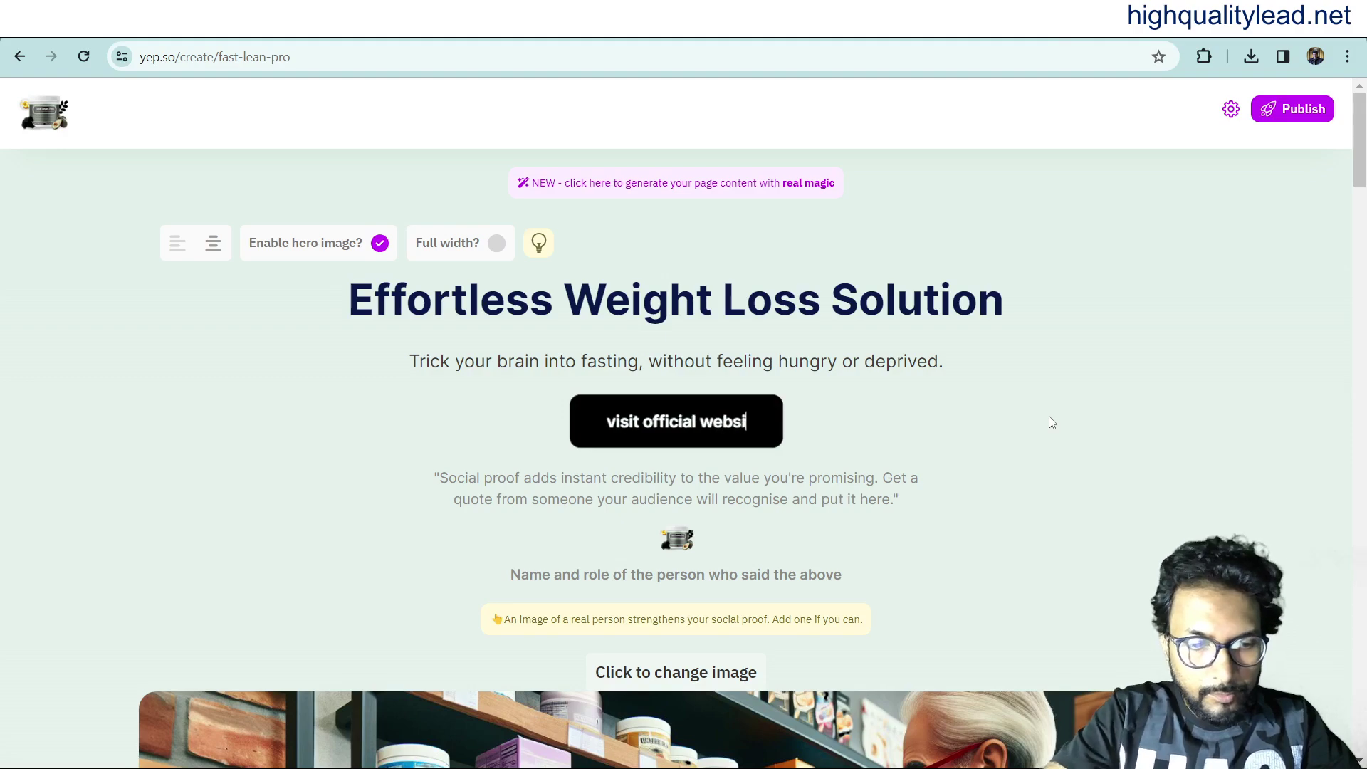
{"action": "type", "text": "te"}
Bring up the image options for the shelf photo
{"action": "scroll", "coordinate": [1049, 416], "scroll_direction": "down", "scroll_amount": 7}
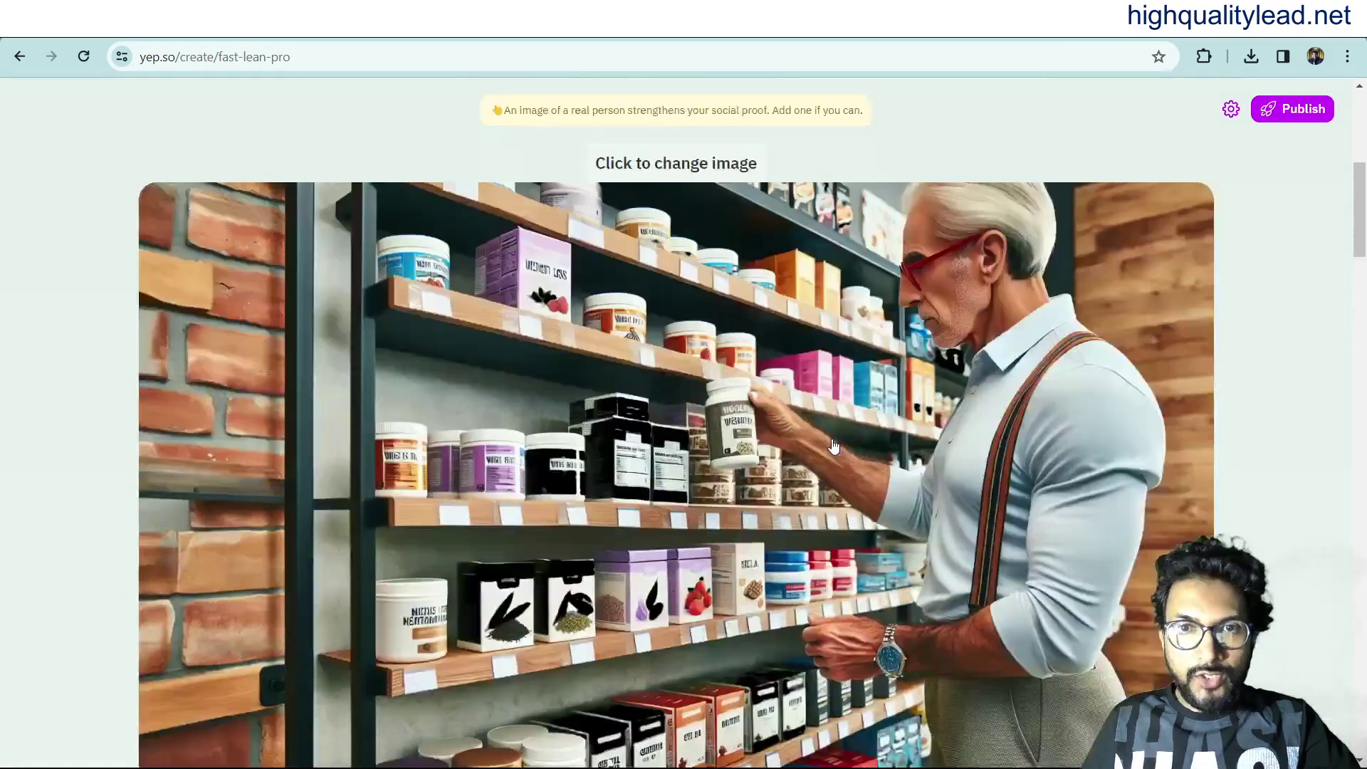
{"action": "scroll", "coordinate": [834, 447], "scroll_direction": "up", "scroll_amount": 2}
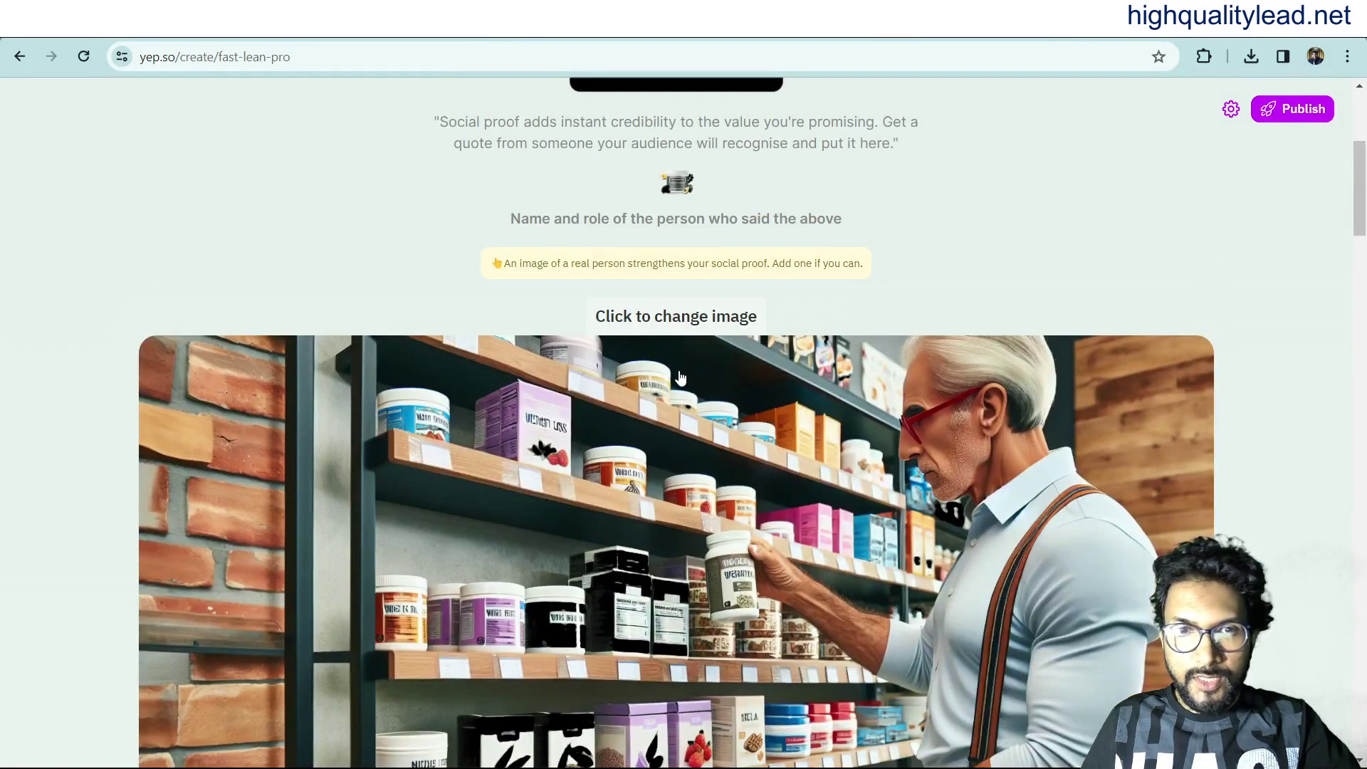
{"action": "left_click", "coordinate": [664, 317]}
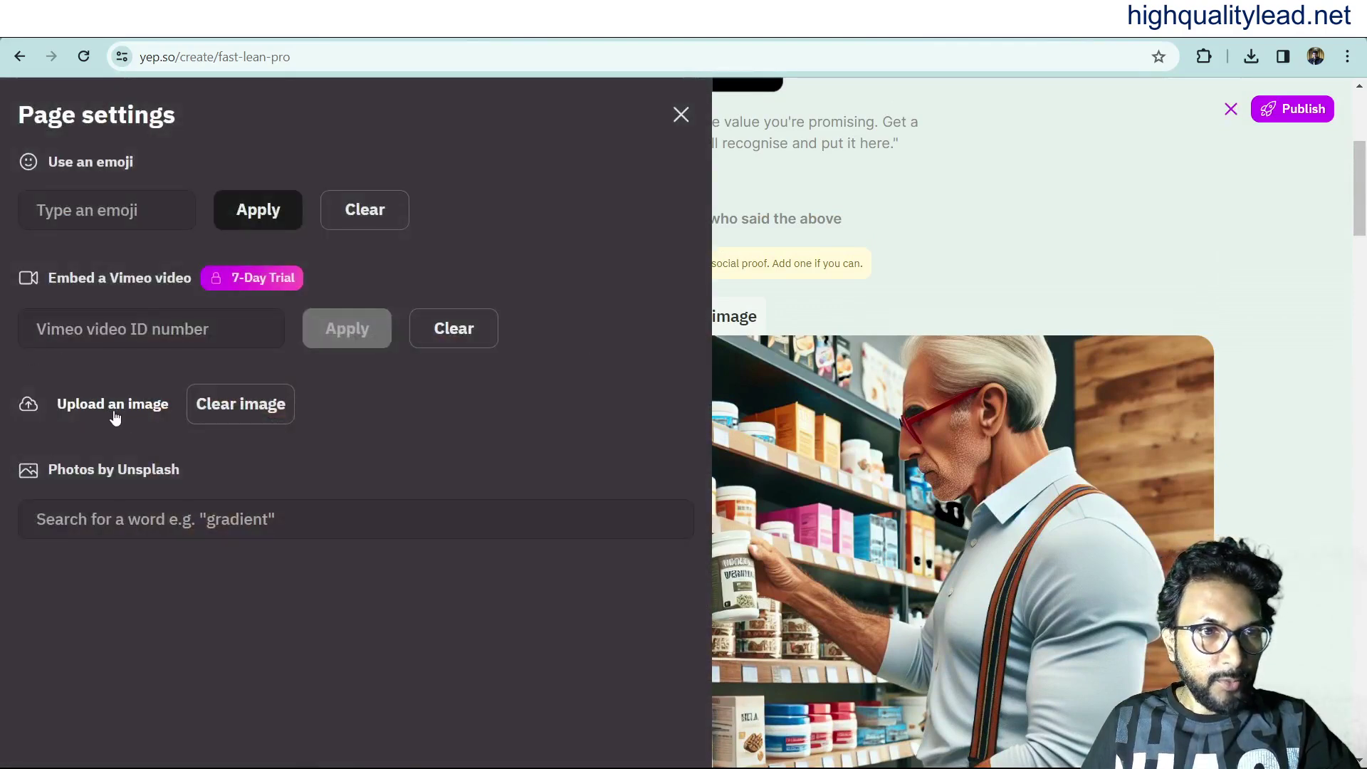
Upload the tsl-flp (2) product image from Downloads into the Powerful Natural Ingredients block
{"action": "left_click", "coordinate": [681, 116]}
{"action": "scroll", "coordinate": [1012, 371], "scroll_direction": "down", "scroll_amount": 7}
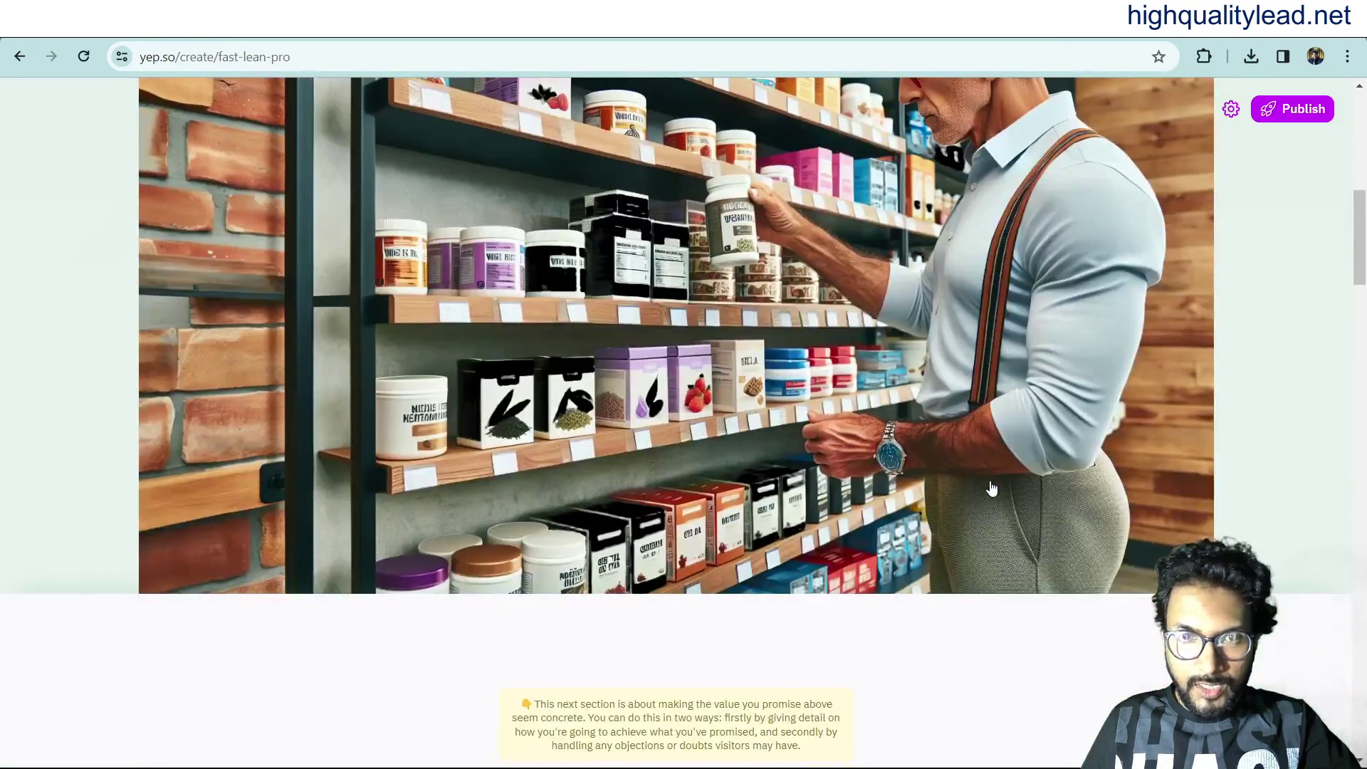
{"action": "scroll", "coordinate": [992, 488], "scroll_direction": "down", "scroll_amount": 6}
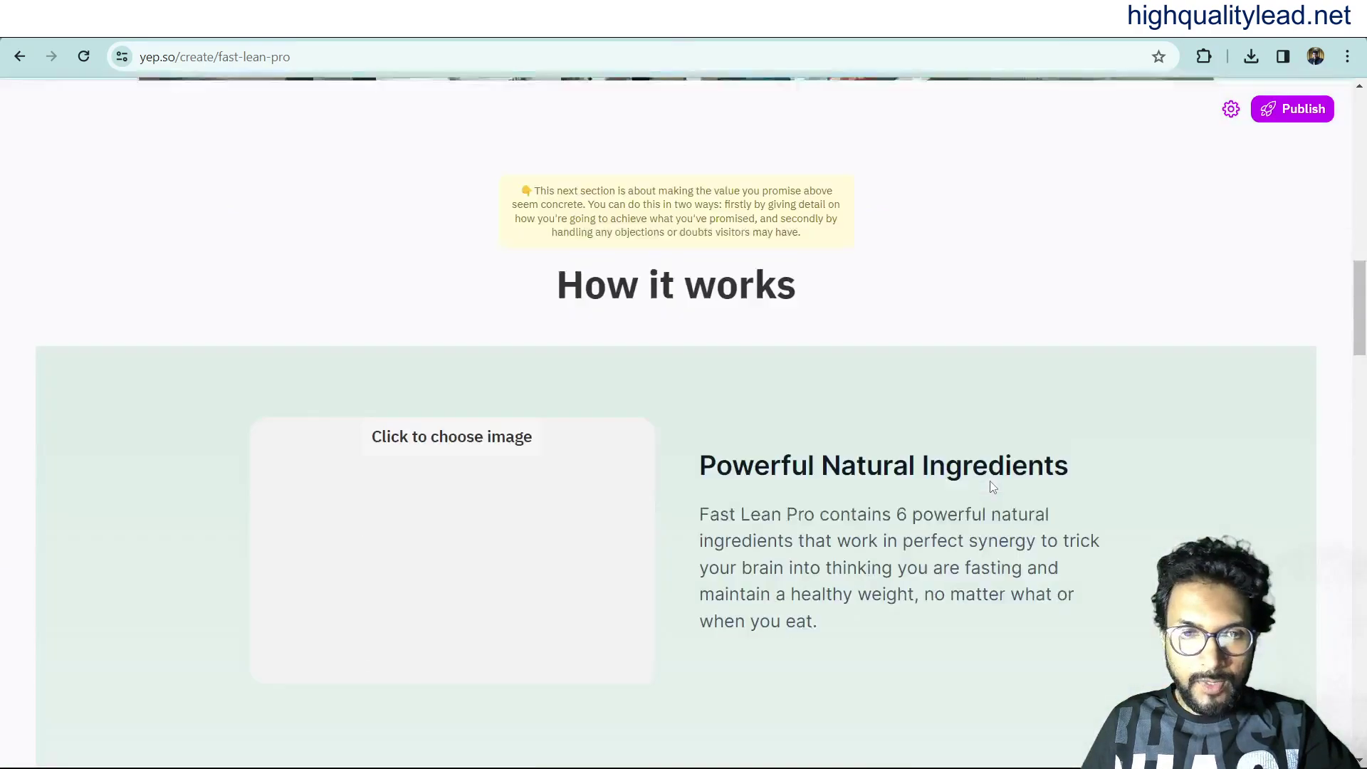
{"action": "scroll", "coordinate": [993, 489], "scroll_direction": "up", "scroll_amount": 1}
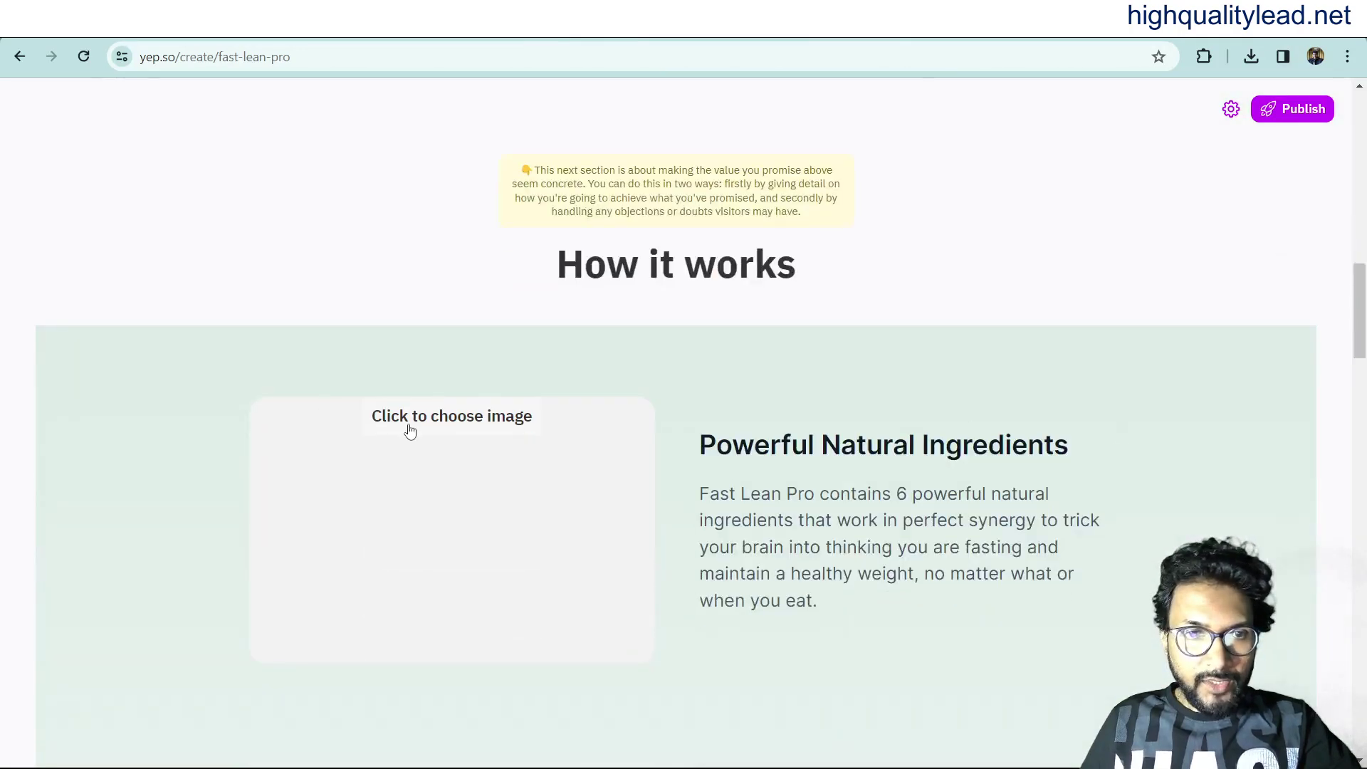
{"action": "left_click", "coordinate": [447, 421]}
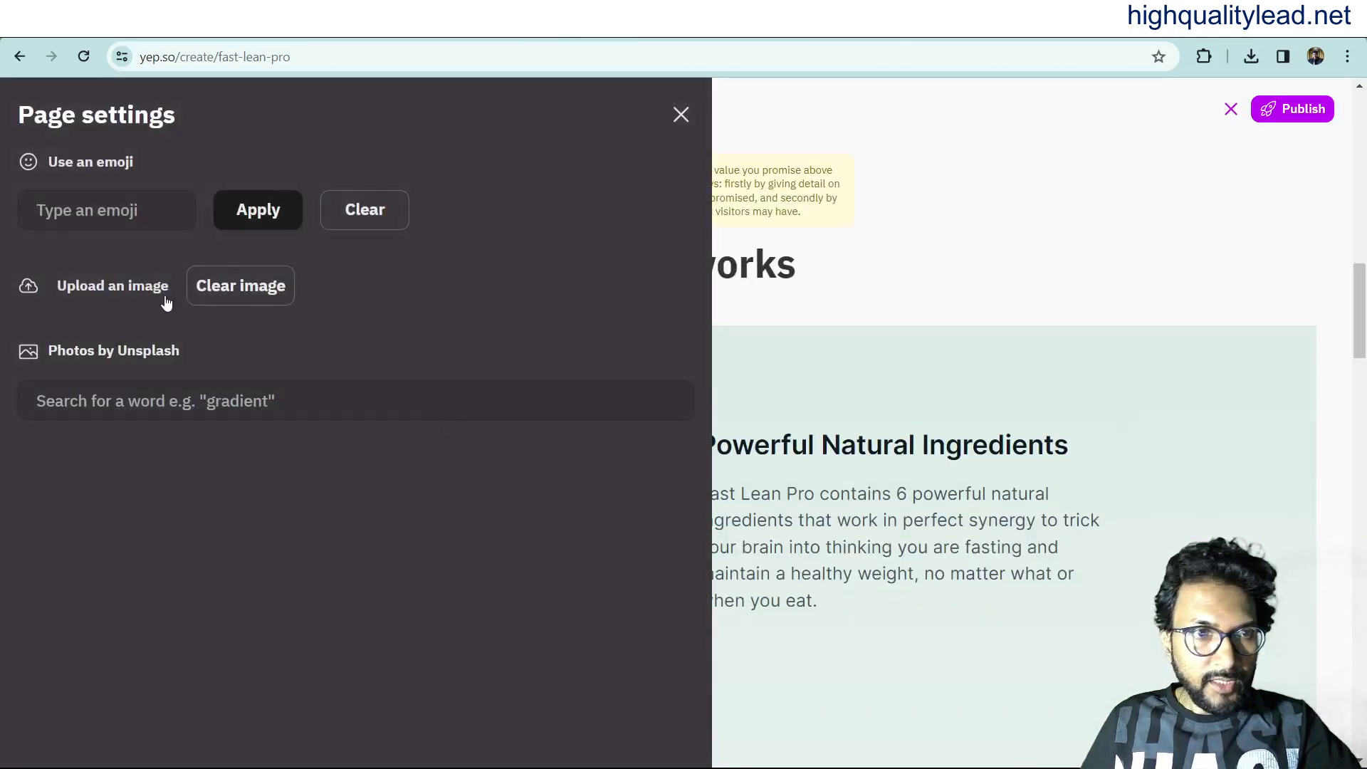
{"action": "left_click", "coordinate": [112, 286]}
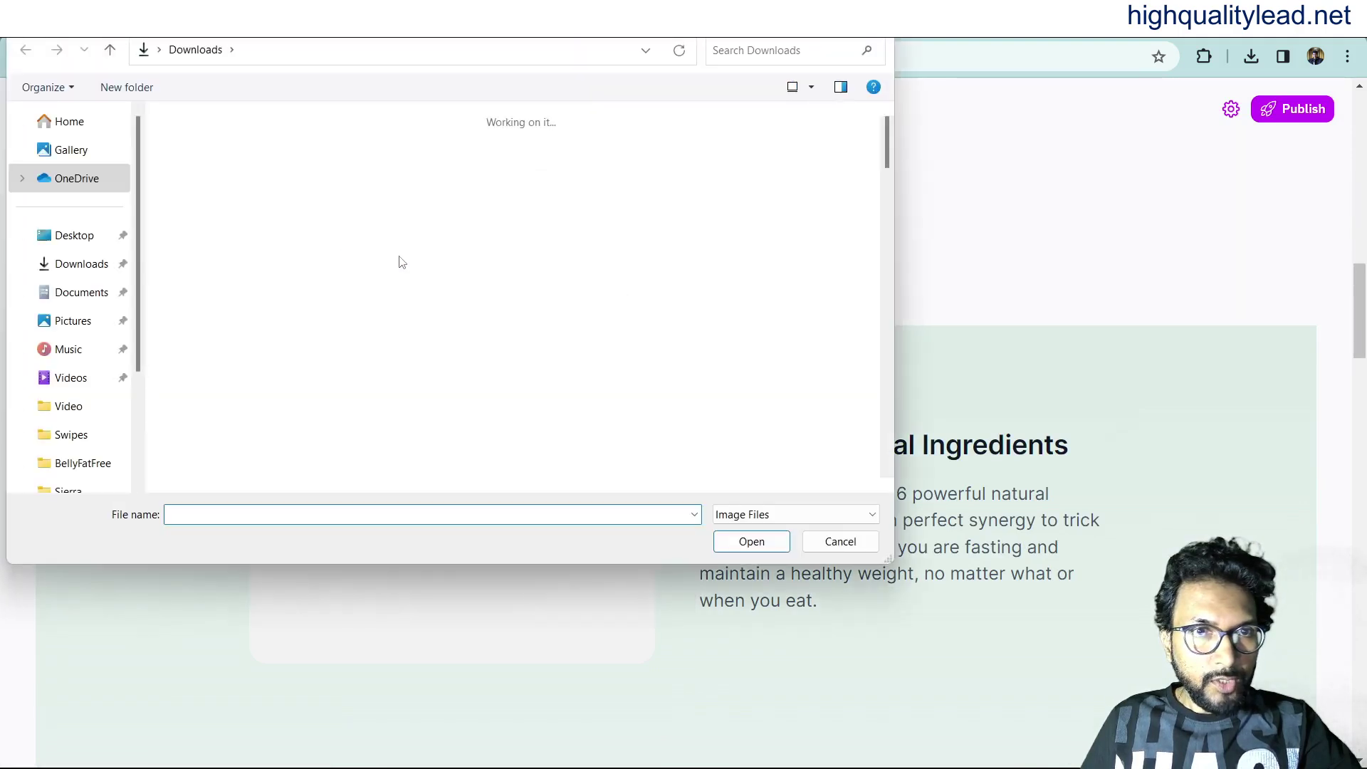
{"action": "left_click", "coordinate": [208, 179]}
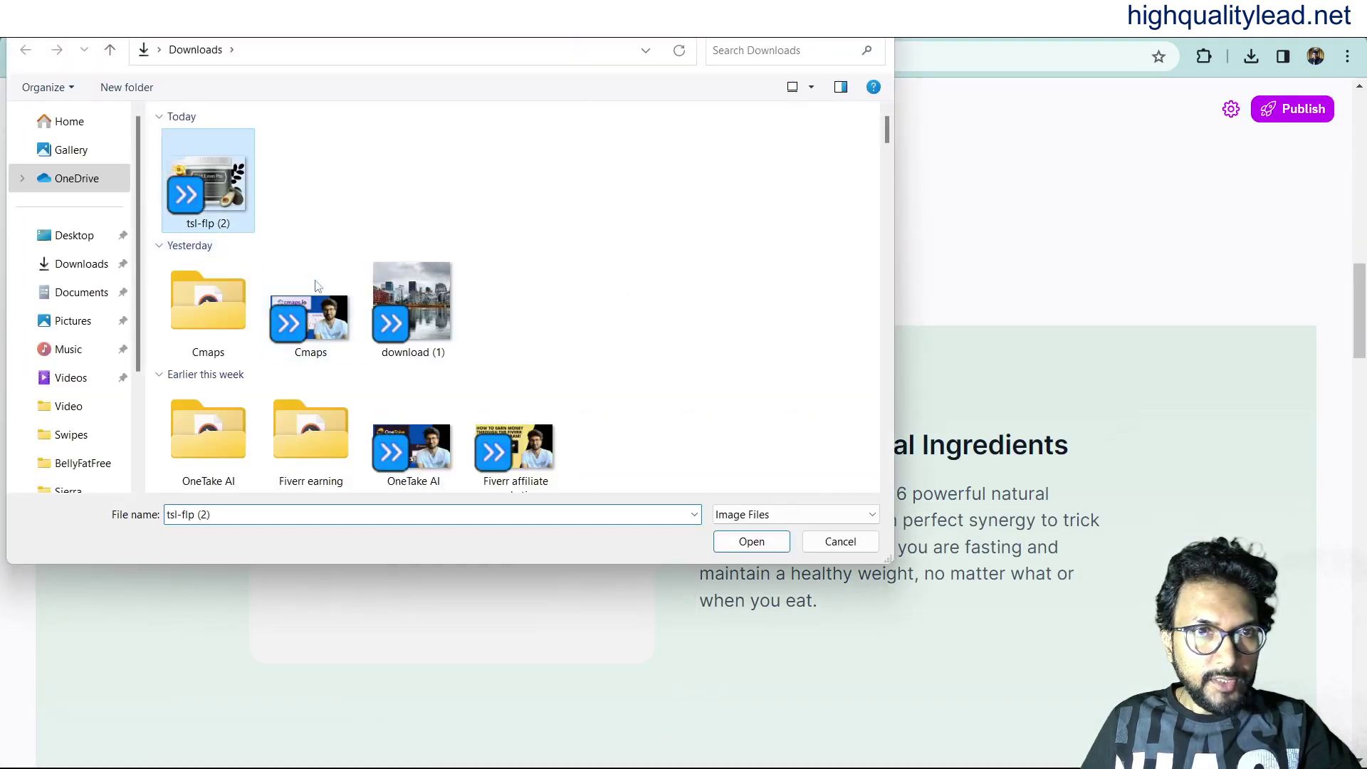
{"action": "left_click", "coordinate": [745, 547]}
{"action": "scroll", "coordinate": [840, 567], "scroll_direction": "down", "scroll_amount": 6}
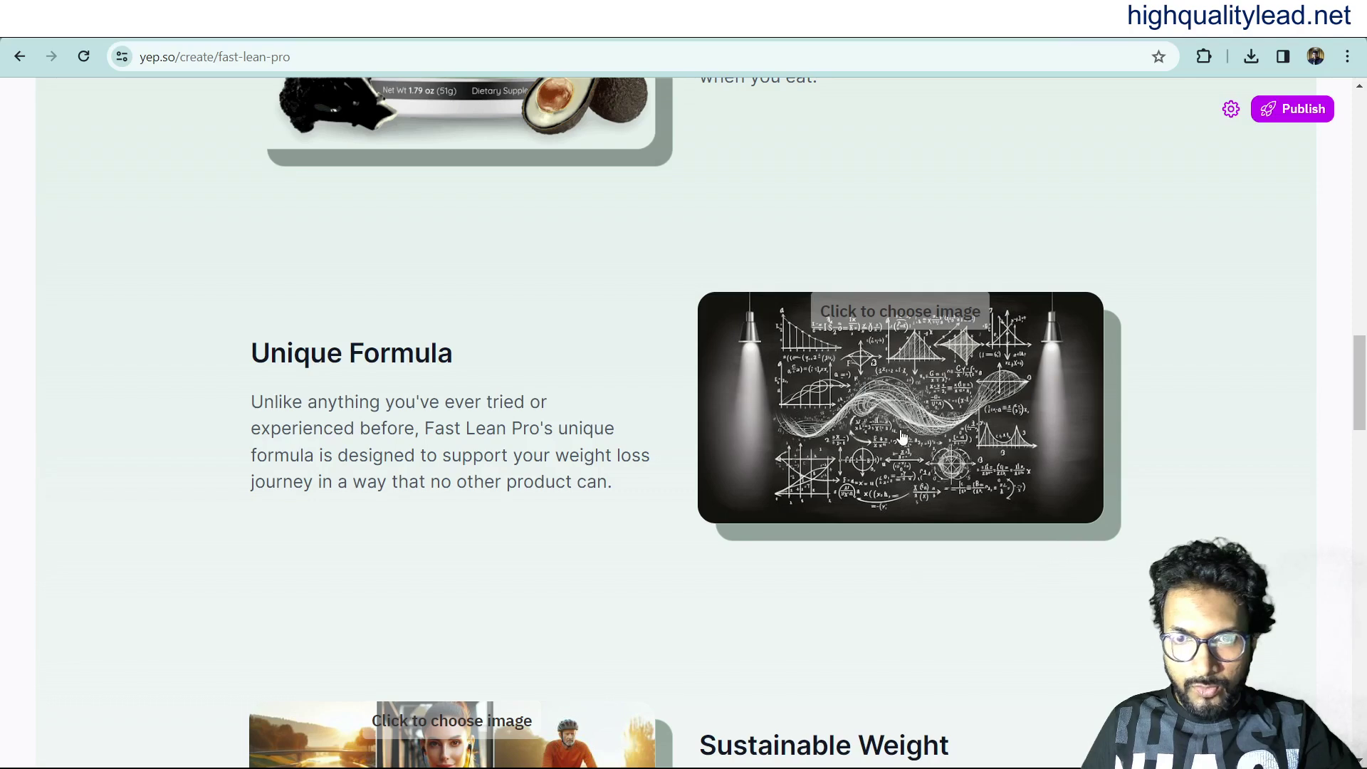
Add a pricing section to the landing page
{"action": "scroll", "coordinate": [881, 411], "scroll_direction": "down", "scroll_amount": 7}
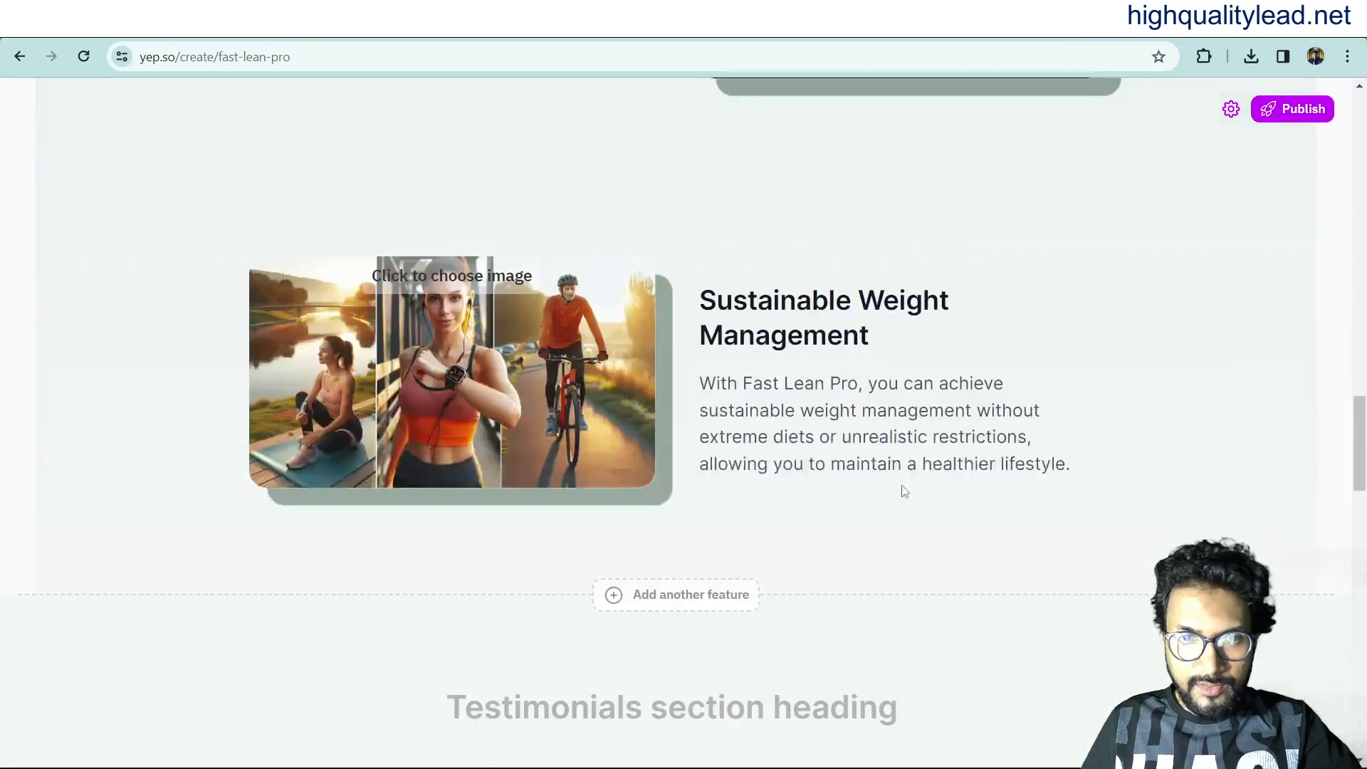
{"action": "scroll", "coordinate": [898, 457], "scroll_direction": "down", "scroll_amount": 4}
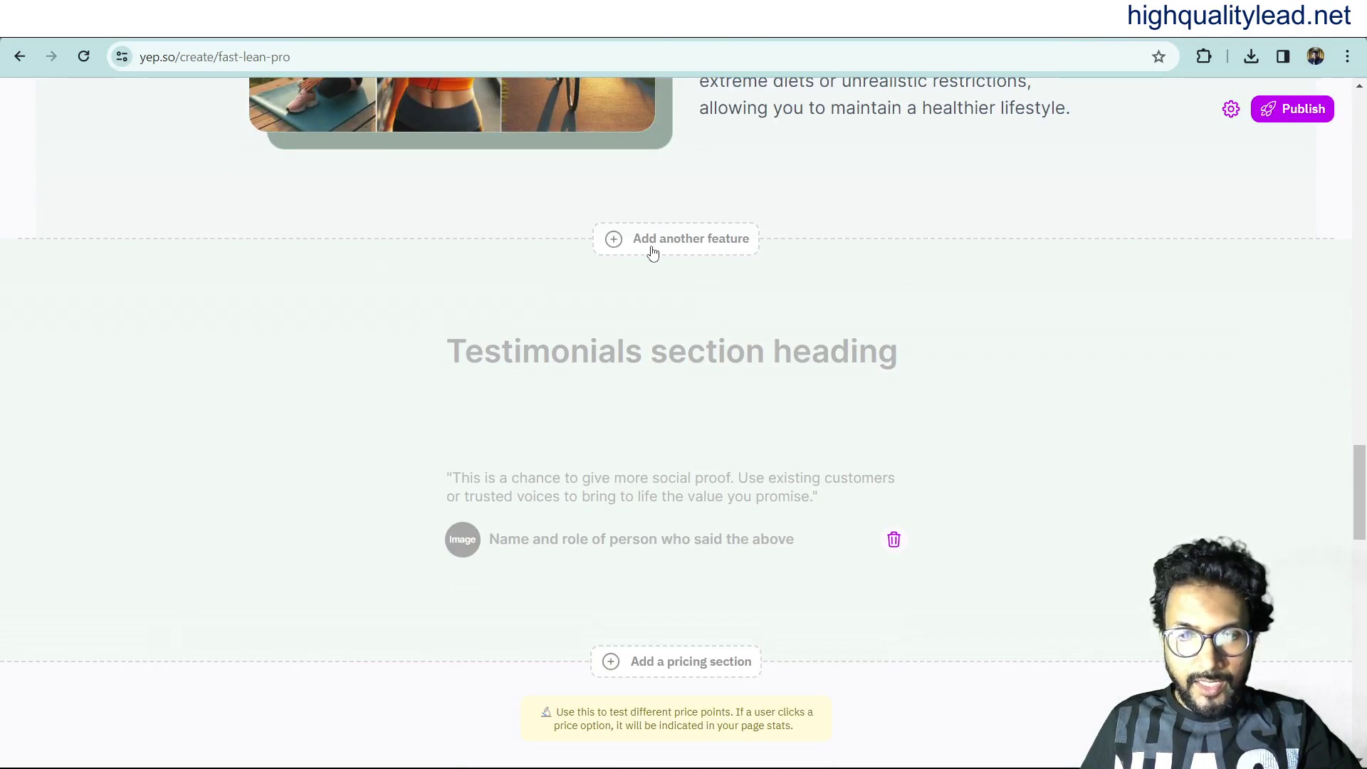
{"action": "scroll", "coordinate": [1013, 471], "scroll_direction": "down", "scroll_amount": 4}
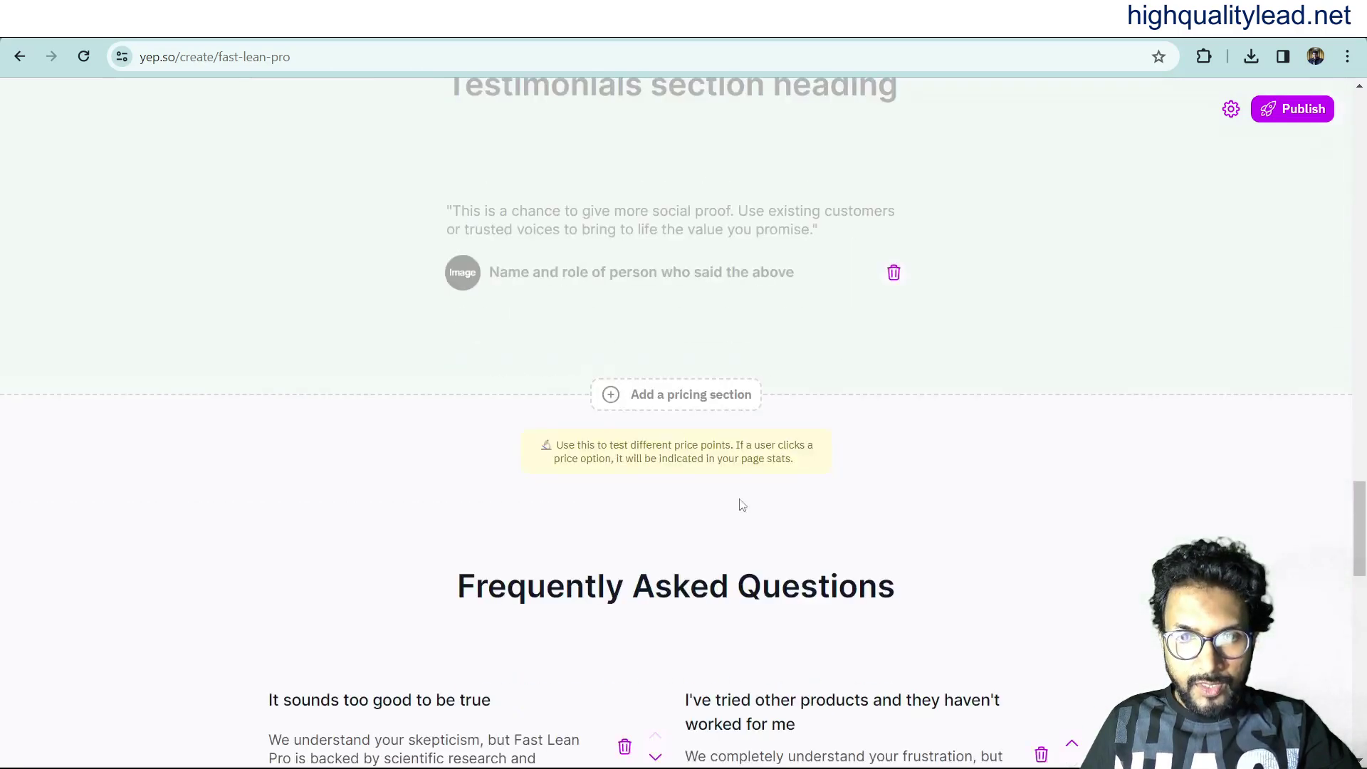
{"action": "left_click", "coordinate": [664, 400]}
{"action": "scroll", "coordinate": [983, 473], "scroll_direction": "down", "scroll_amount": 4}
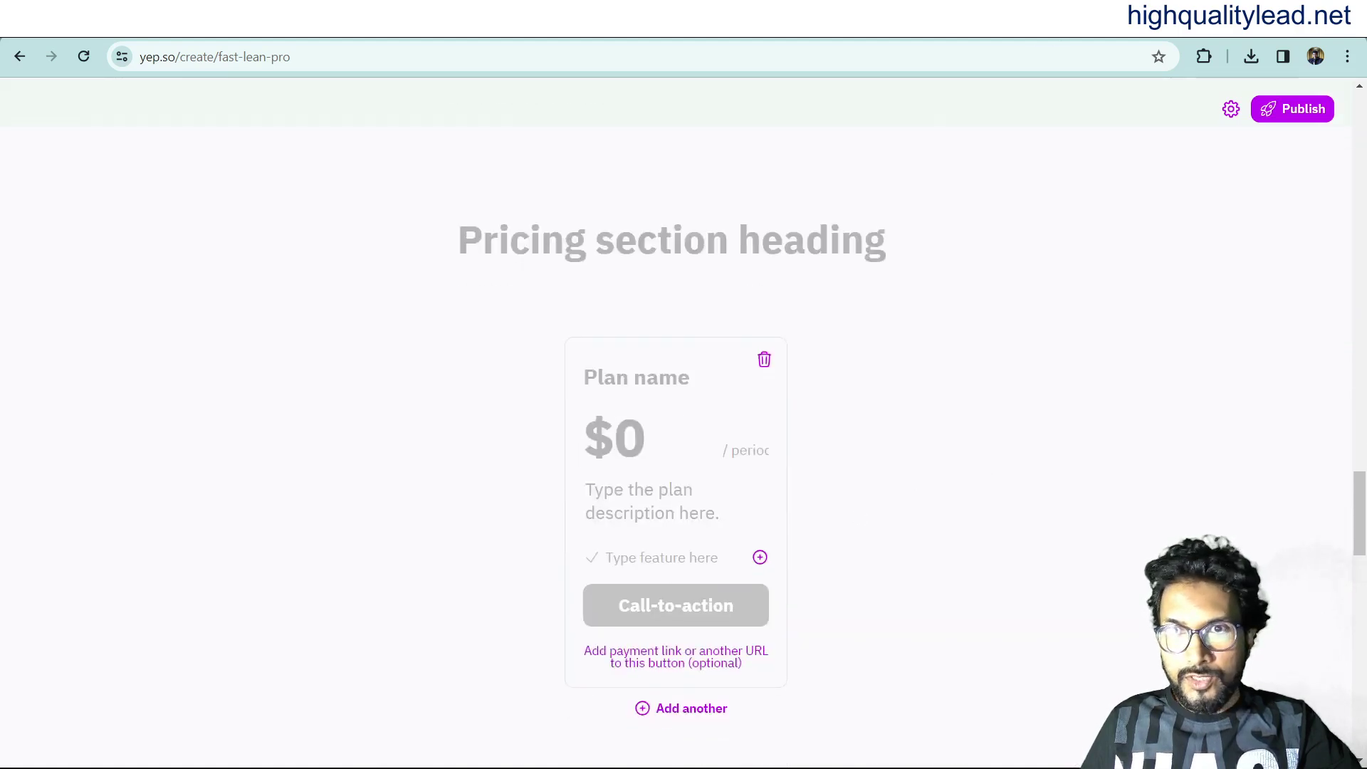
Add two more plan cards to match the sales page's three pricing packages
{"action": "left_click", "coordinate": [1054, 21]}
{"action": "left_click_drag", "start_coordinate": [1360, 123], "coordinate": [1361, 413]}
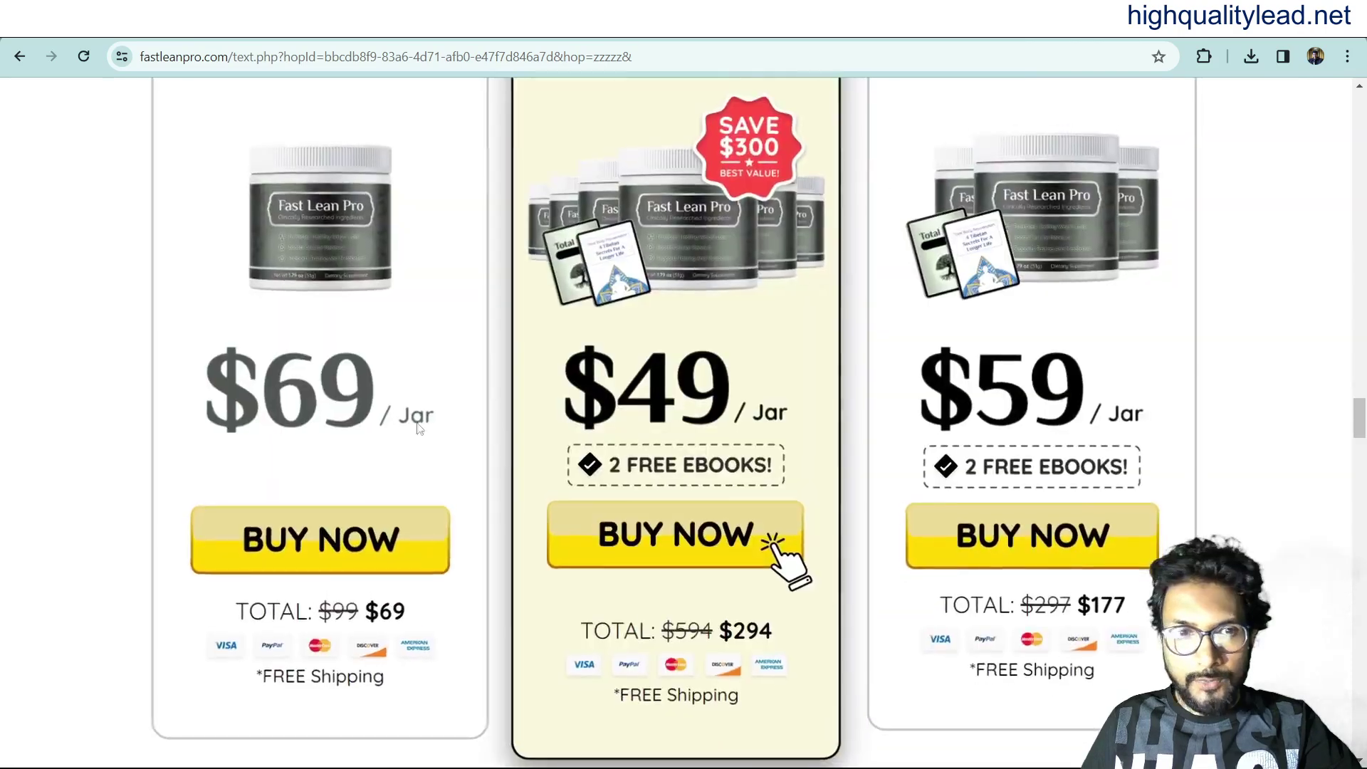
{"action": "left_click", "coordinate": [1020, 21]}
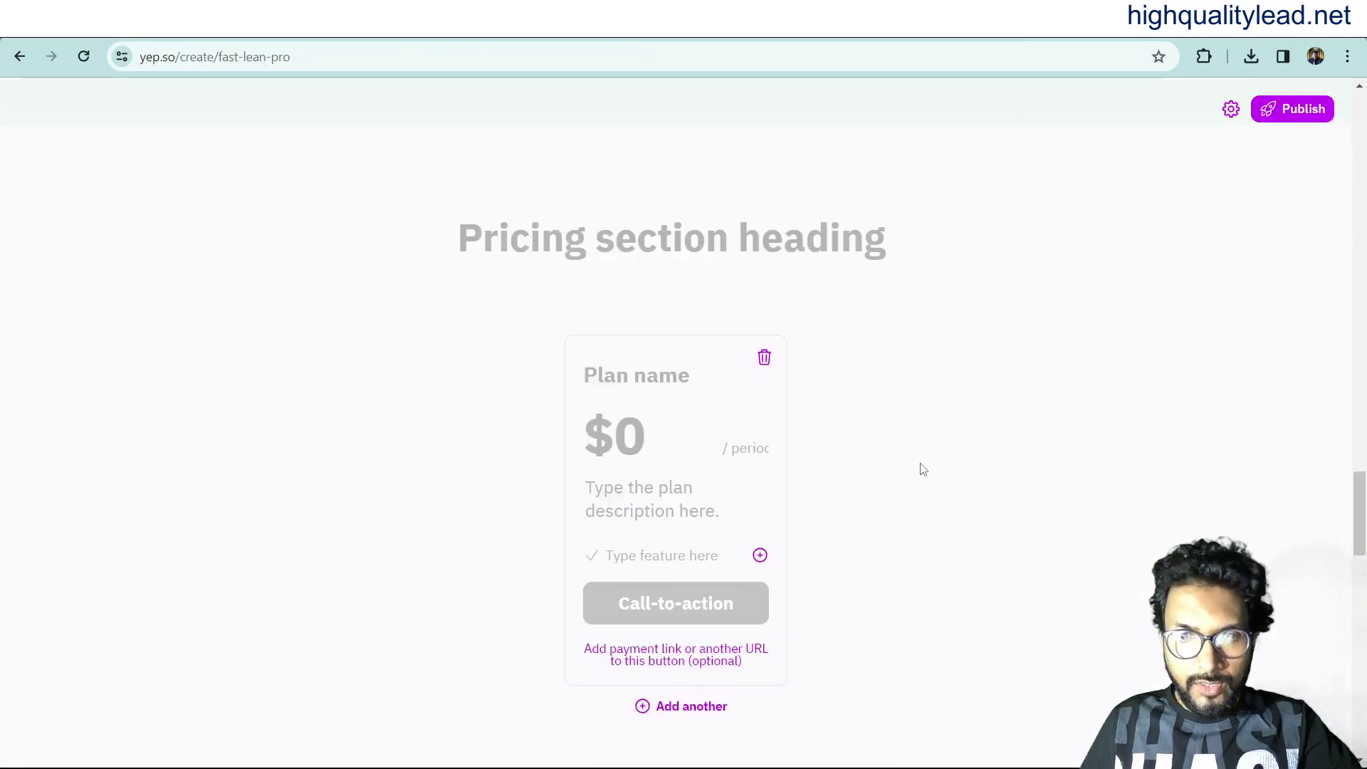
{"action": "scroll", "coordinate": [855, 520], "scroll_direction": "down", "scroll_amount": 3}
{"action": "left_click", "coordinate": [703, 537]}
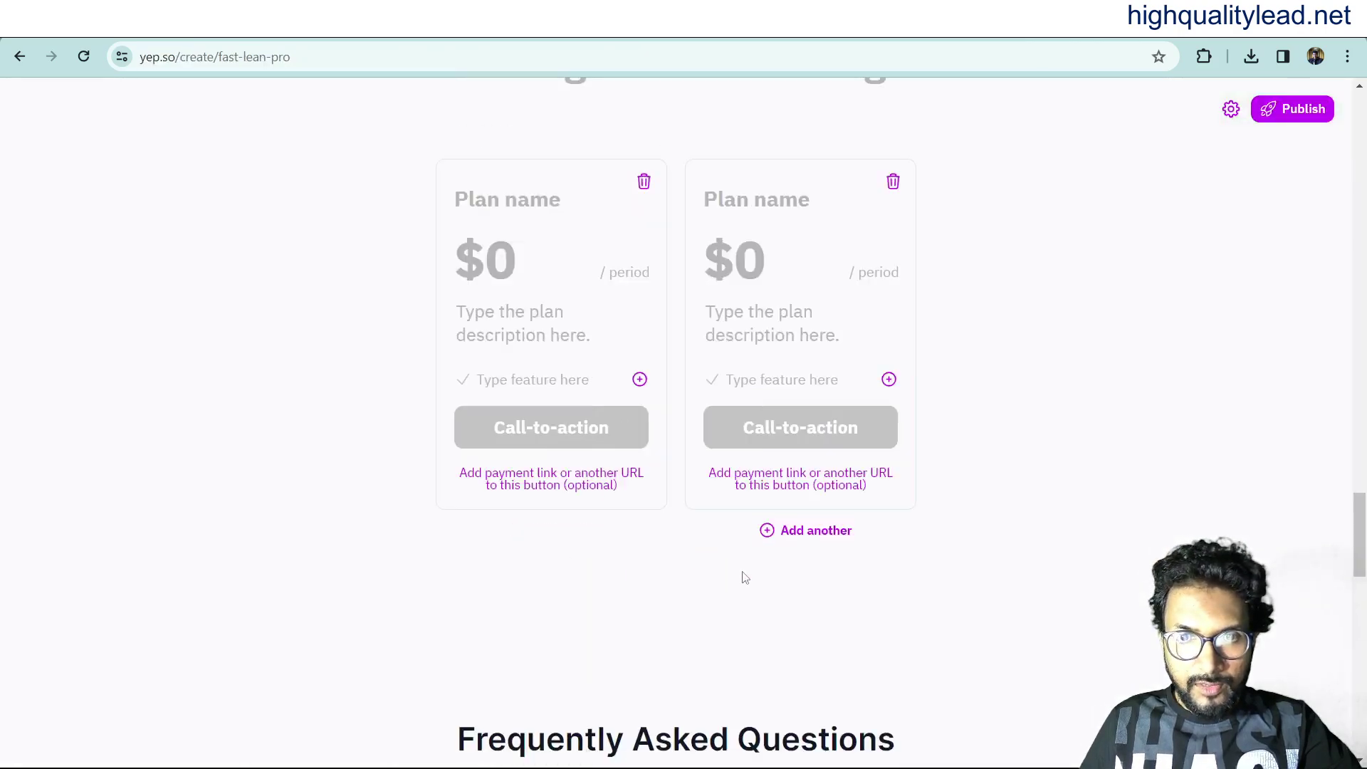
{"action": "left_click", "coordinate": [819, 536]}
{"action": "left_click", "coordinate": [1042, 21]}
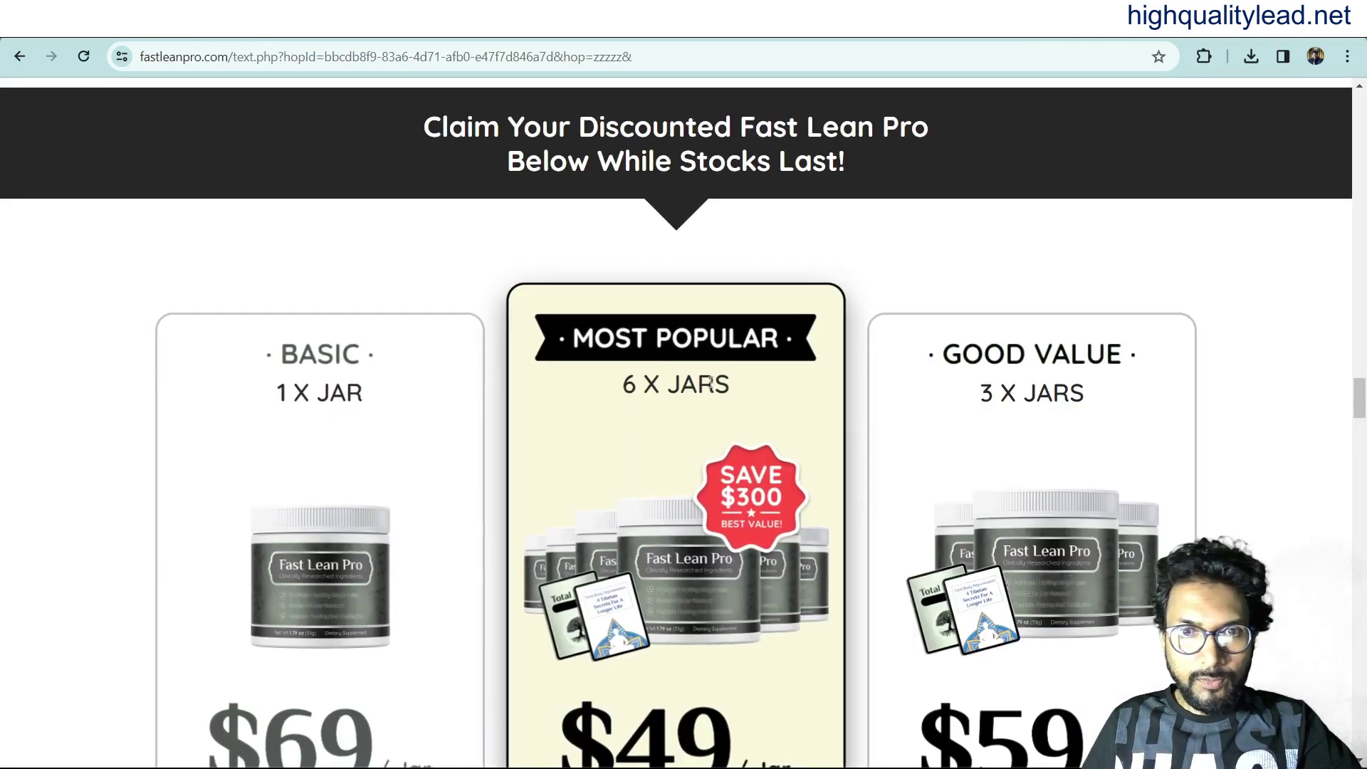
{"action": "left_click", "coordinate": [1139, 21]}
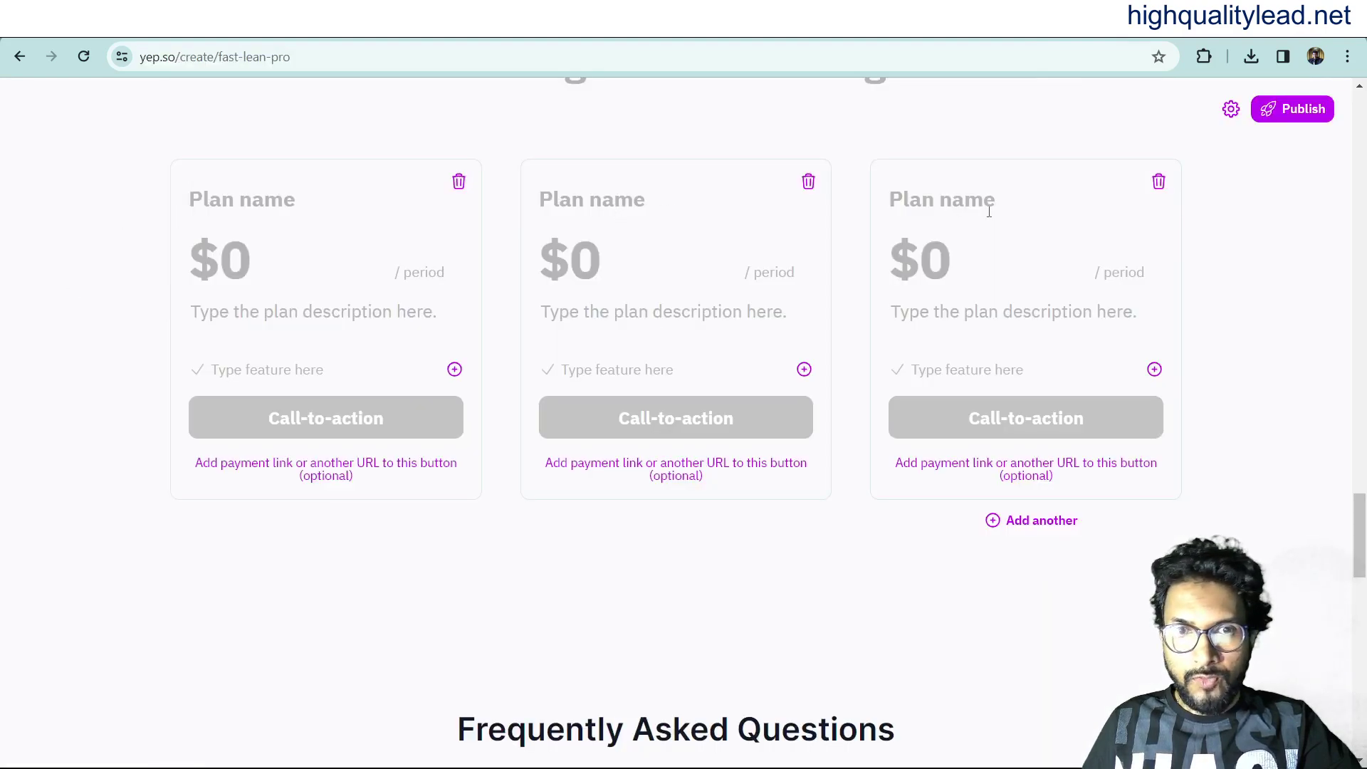
Set the founder letter card's photo to the tsl-flip (2) image from Downloads
{"action": "scroll", "coordinate": [955, 651], "scroll_direction": "down", "scroll_amount": 6}
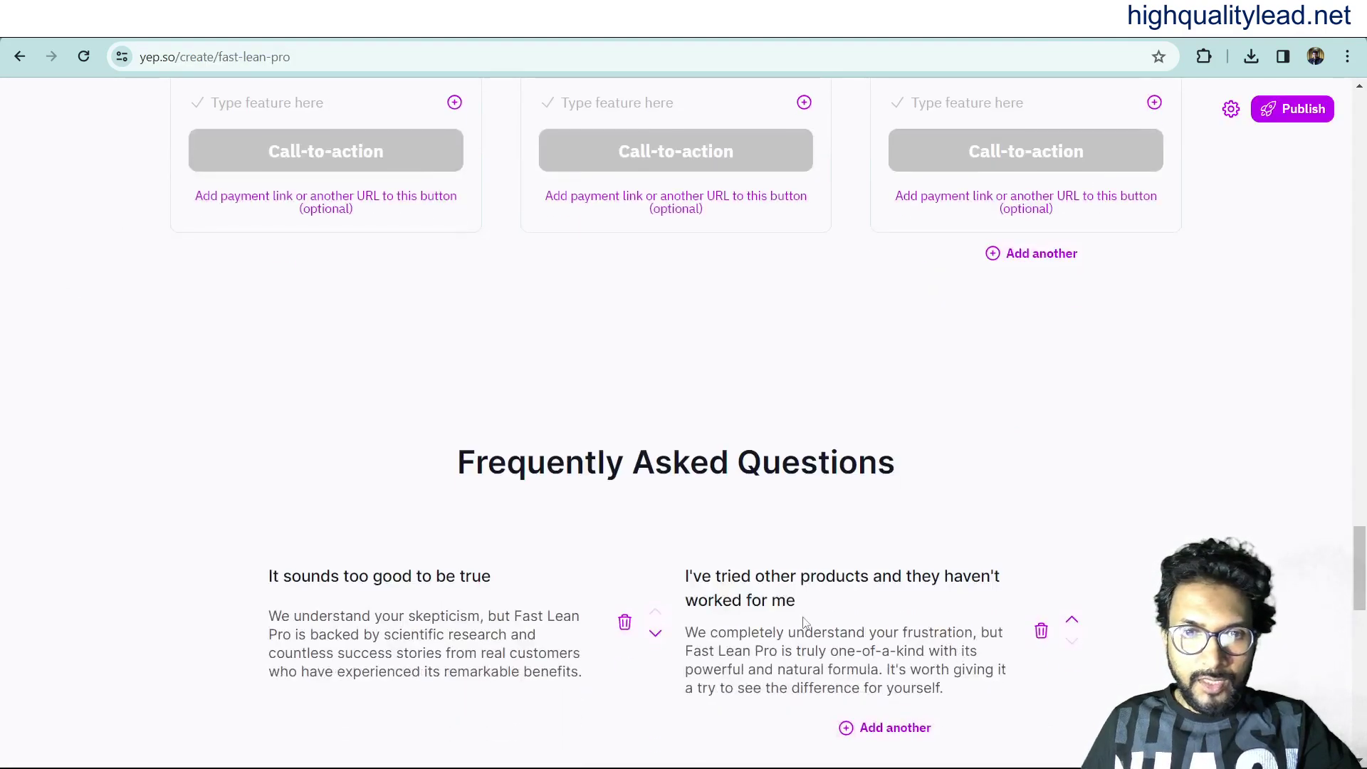
{"action": "scroll", "coordinate": [610, 578], "scroll_direction": "down", "scroll_amount": 3}
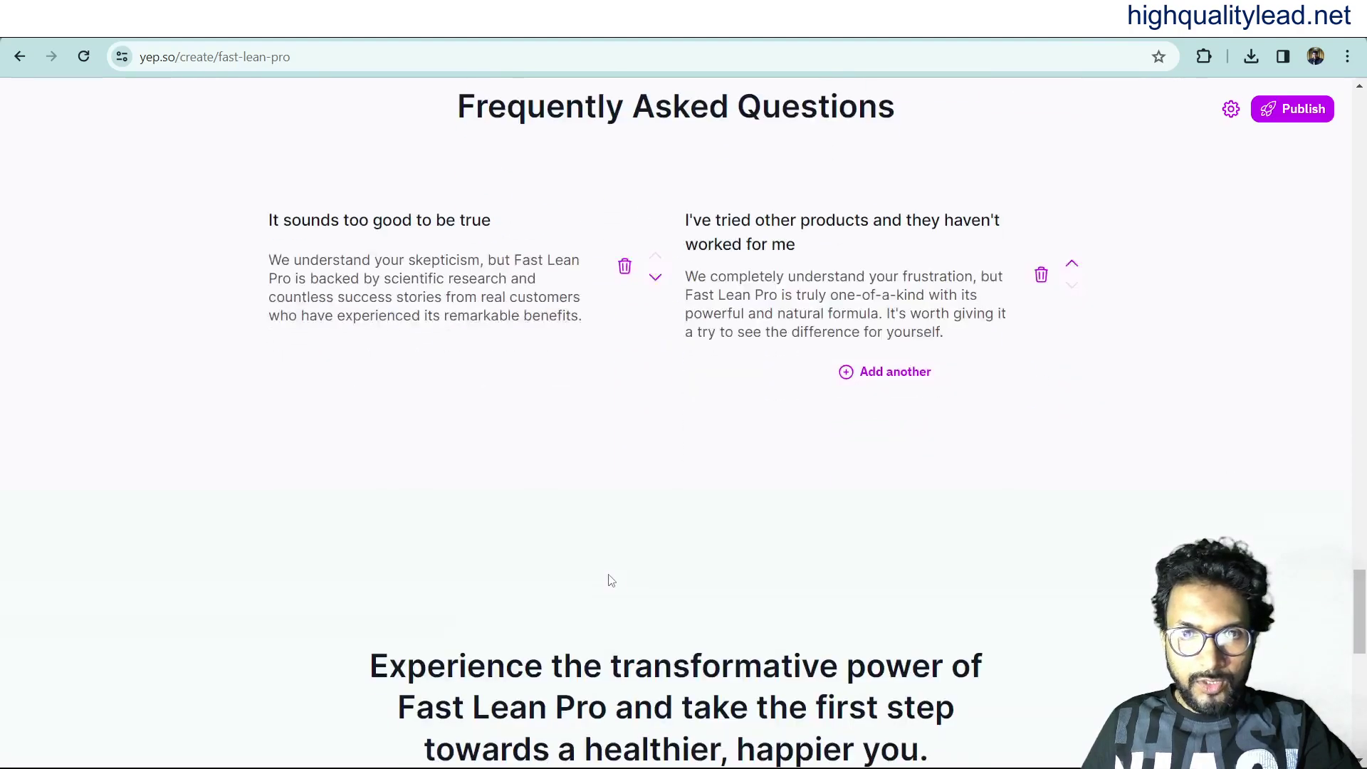
{"action": "left_click", "coordinate": [399, 292]}
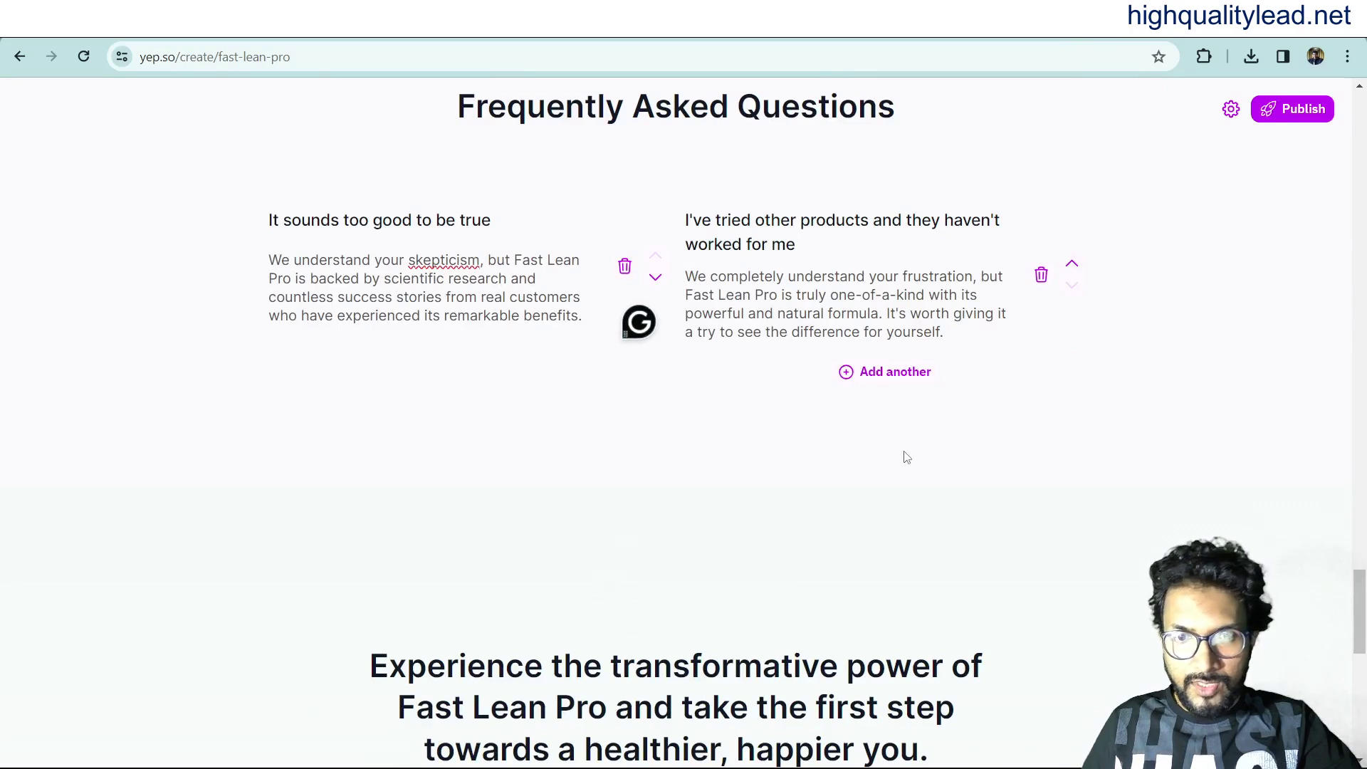
{"action": "scroll", "coordinate": [907, 463], "scroll_direction": "down", "scroll_amount": 5}
{"action": "scroll", "coordinate": [1020, 523], "scroll_direction": "down", "scroll_amount": 5}
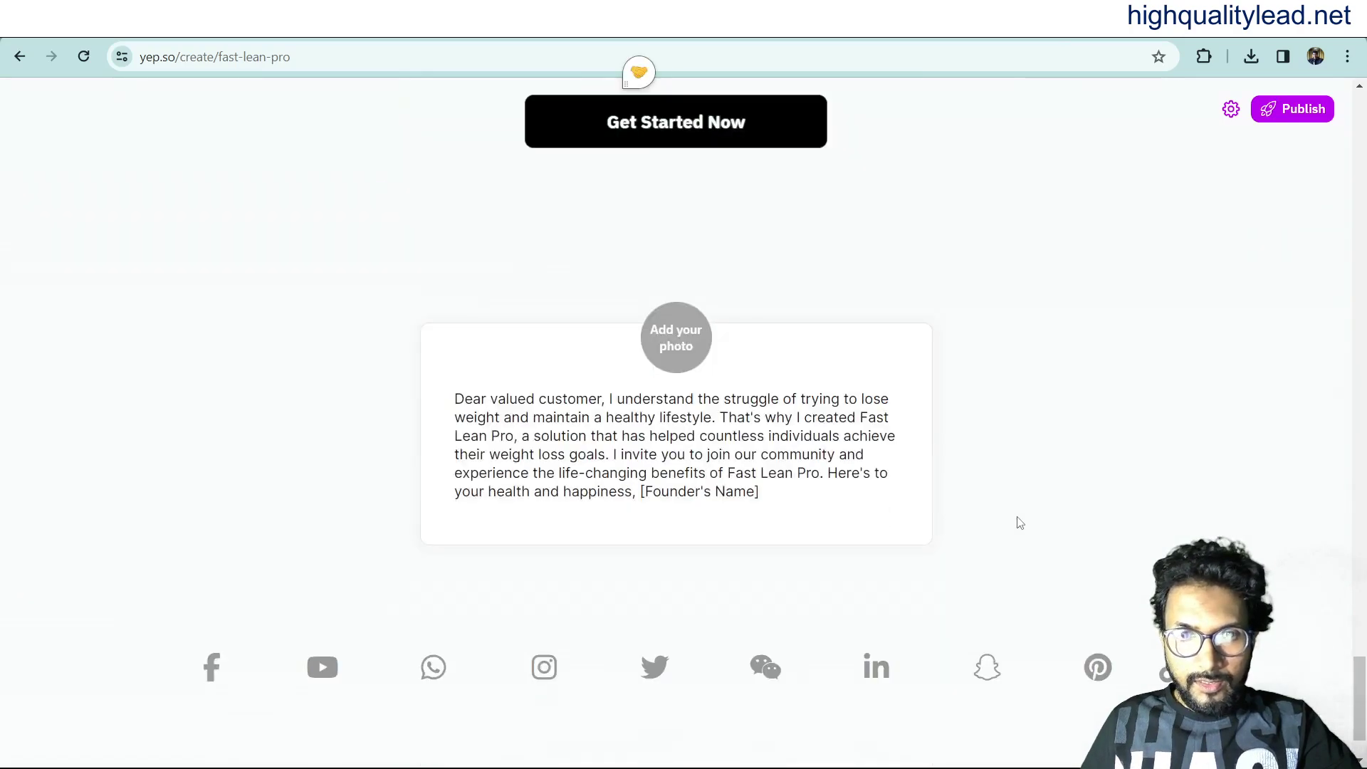
{"action": "left_click", "coordinate": [684, 346]}
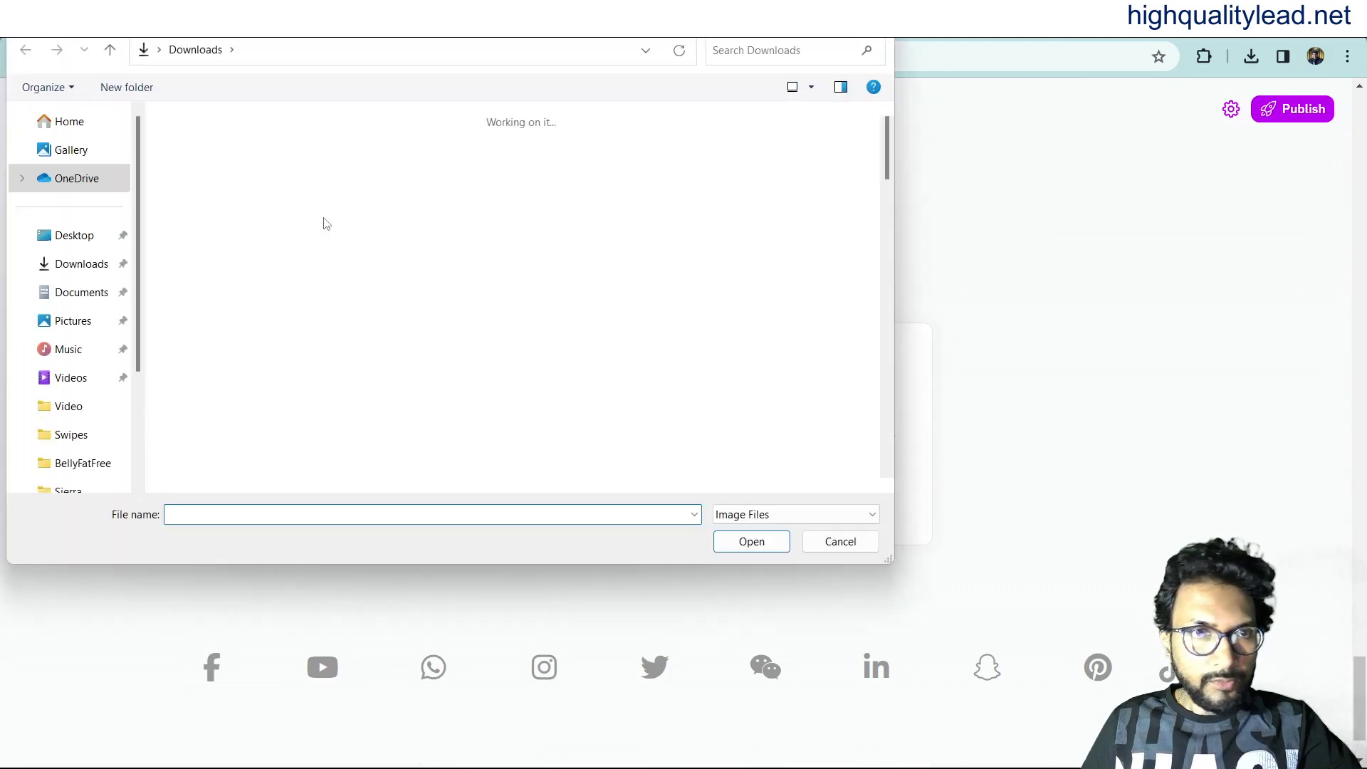
{"action": "left_click", "coordinate": [207, 182]}
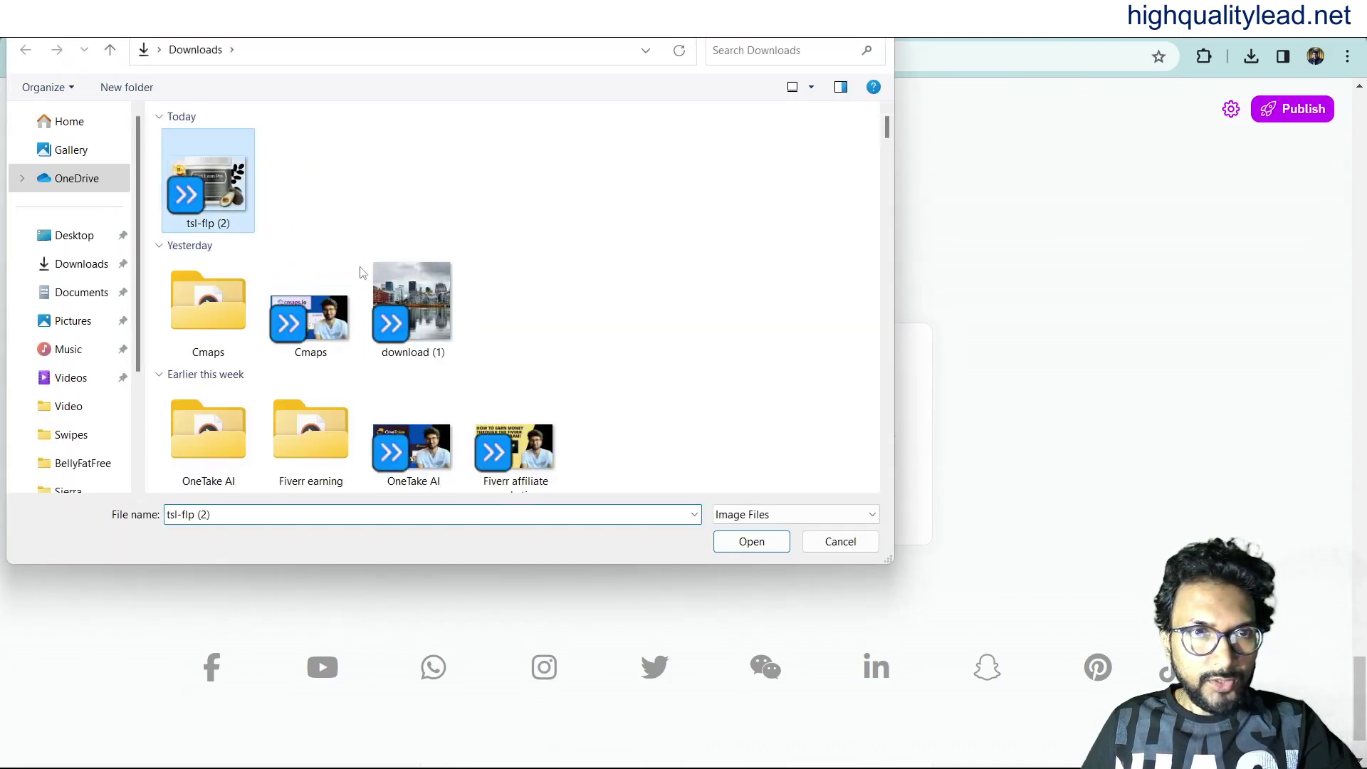
{"action": "left_click", "coordinate": [751, 541]}
{"action": "left_click_drag", "start_coordinate": [1359, 701], "coordinate": [1360, 108]}
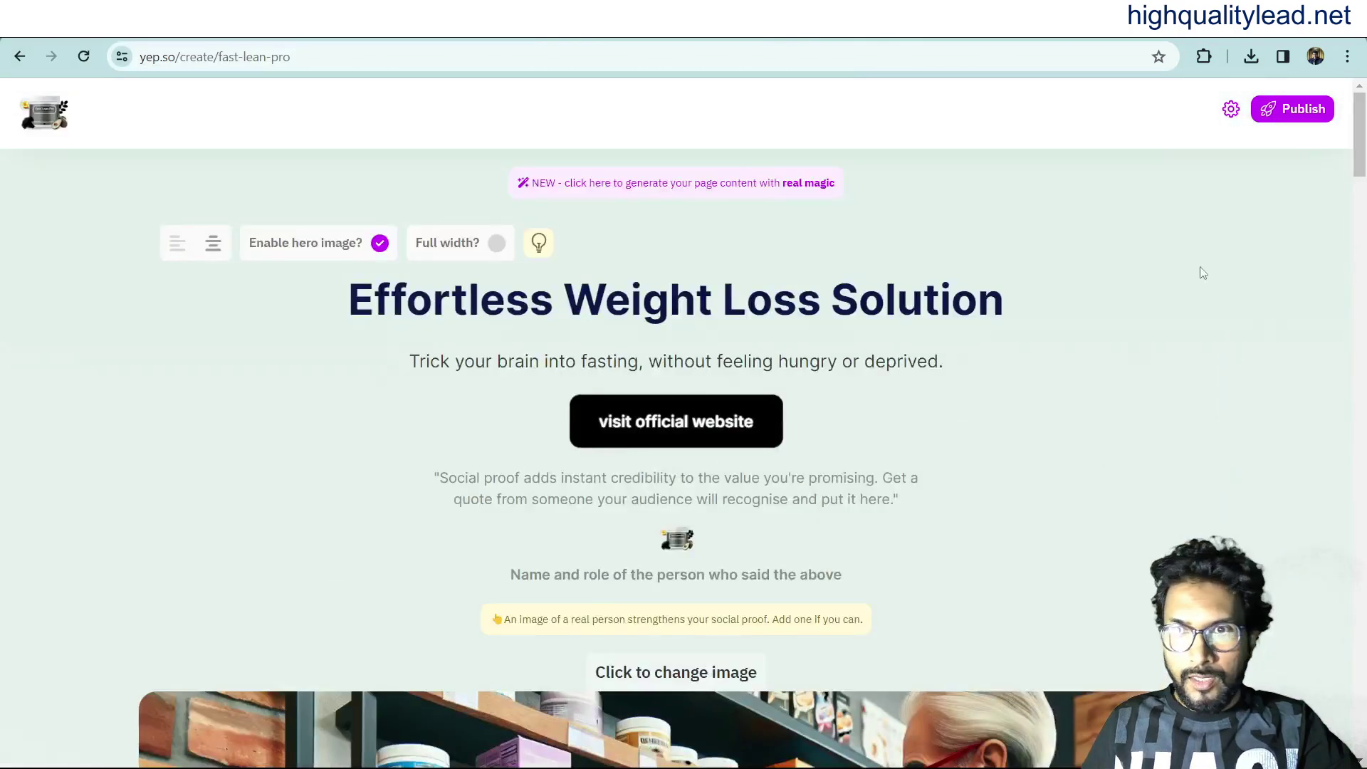
{"action": "left_click", "coordinate": [1293, 114]}
{"action": "left_click", "coordinate": [1222, 171]}
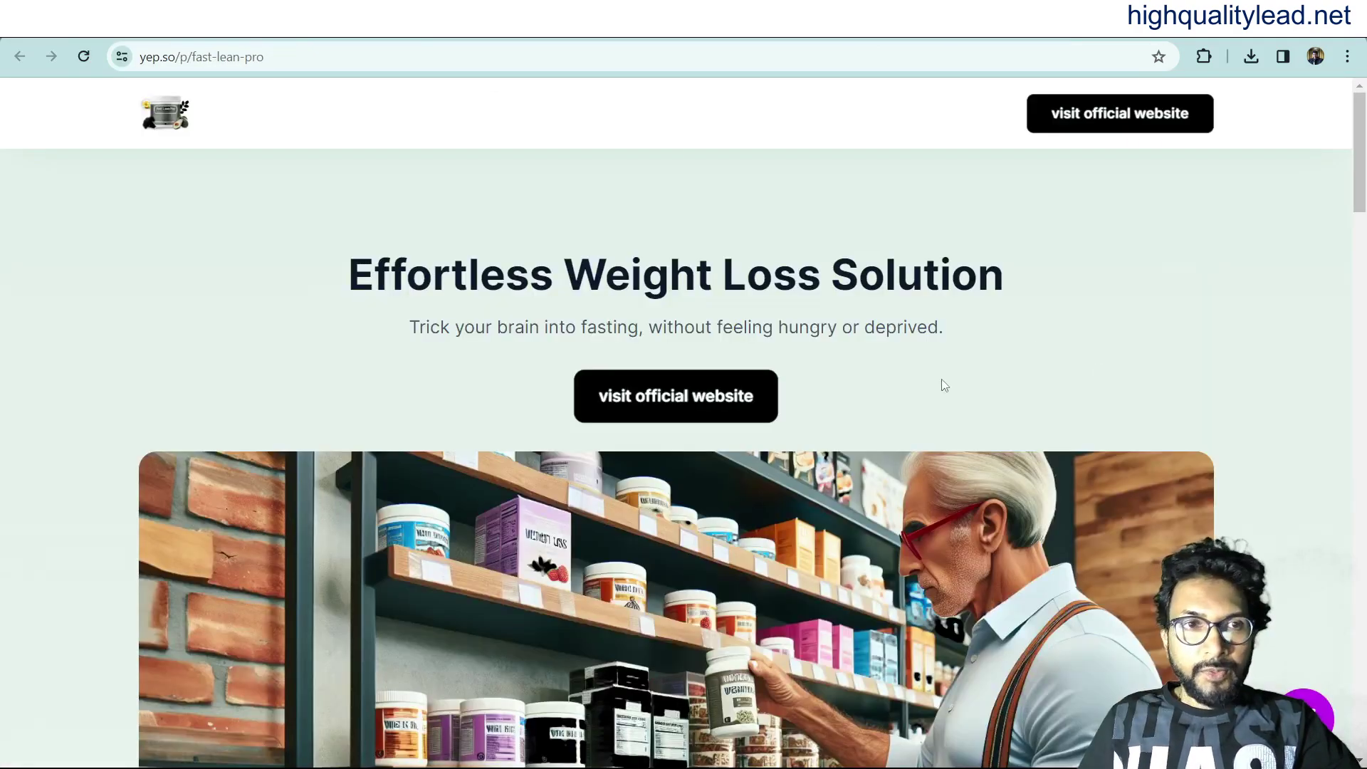
{"action": "scroll", "coordinate": [943, 384], "scroll_direction": "down", "scroll_amount": 15}
{"action": "scroll", "coordinate": [925, 393], "scroll_direction": "down", "scroll_amount": 15}
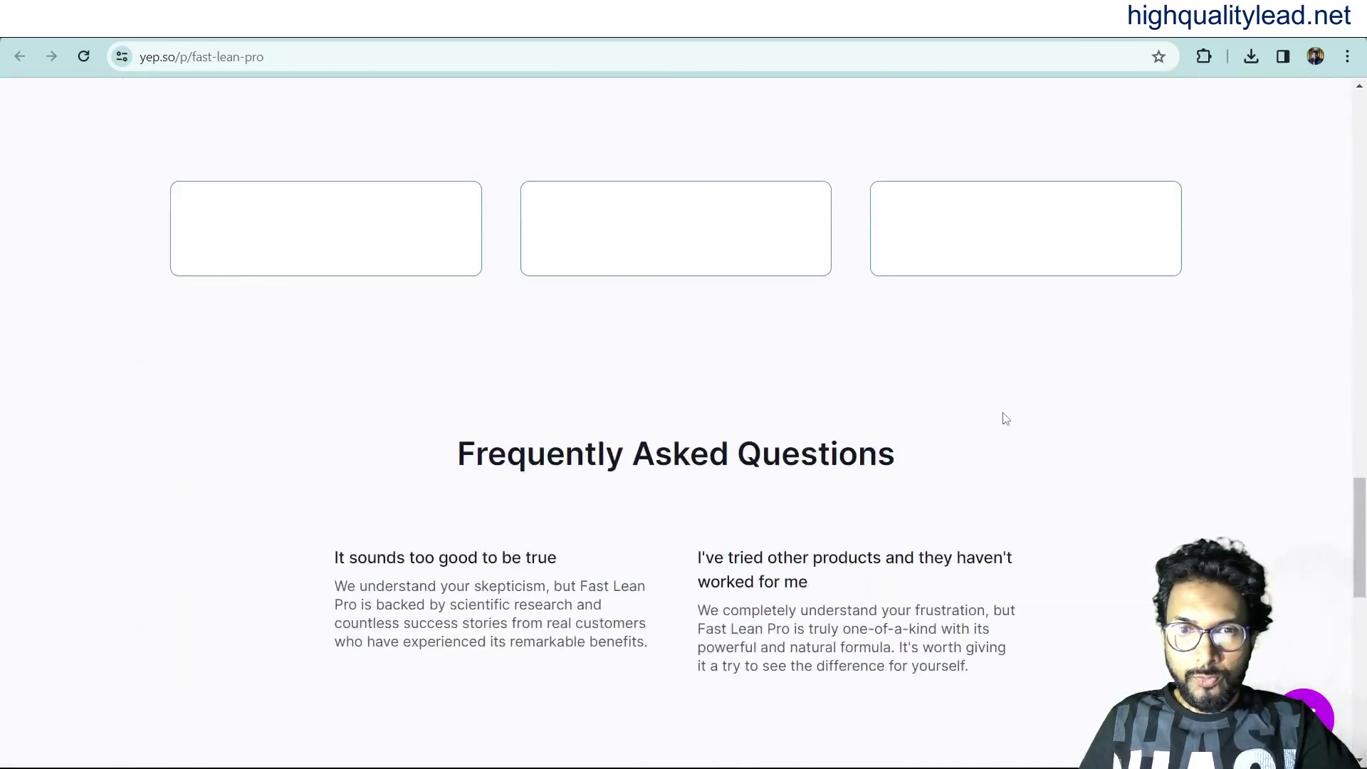
{"action": "scroll", "coordinate": [1053, 421], "scroll_direction": "down", "scroll_amount": 8}
{"action": "scroll", "coordinate": [1065, 421], "scroll_direction": "down", "scroll_amount": 3}
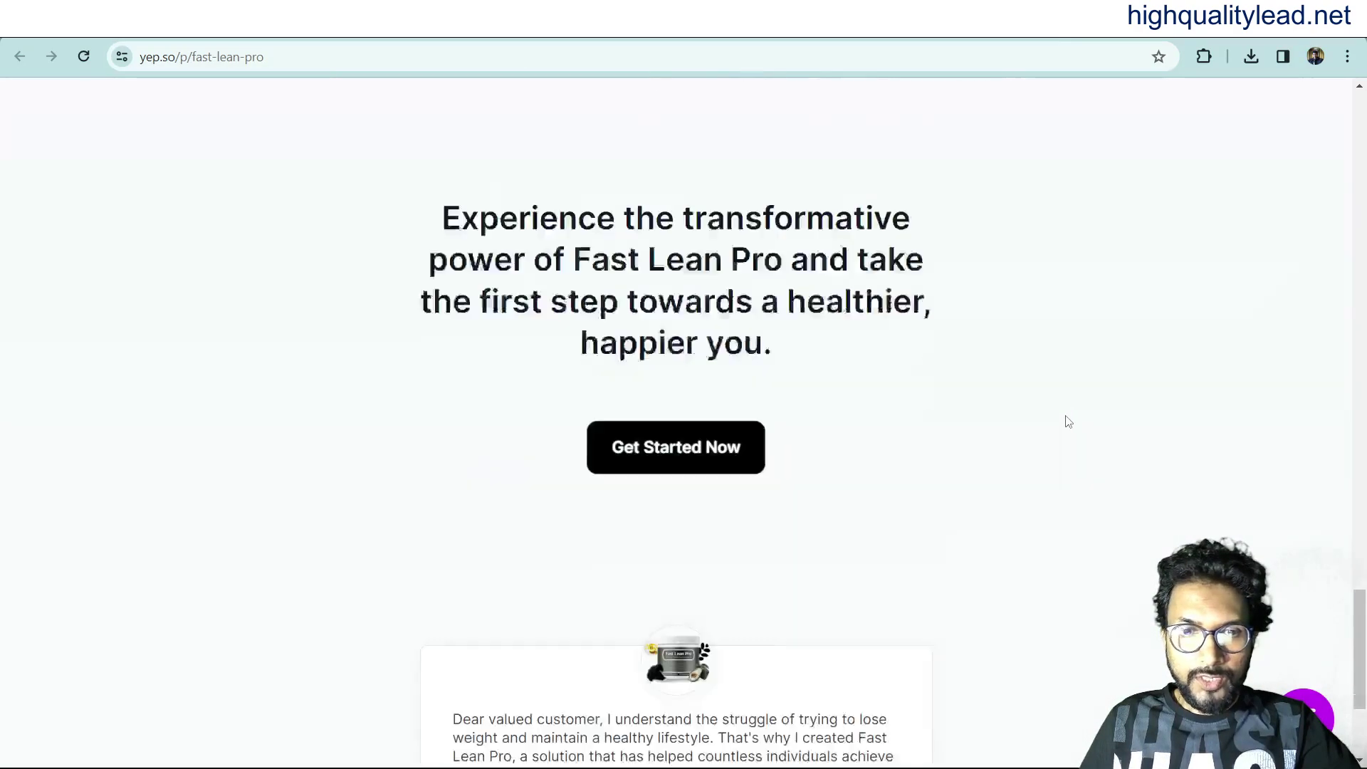
{"action": "scroll", "coordinate": [1361, 673], "scroll_direction": "down", "scroll_amount": 2}
{"action": "left_click_drag", "start_coordinate": [1362, 673], "coordinate": [1094, 47]}
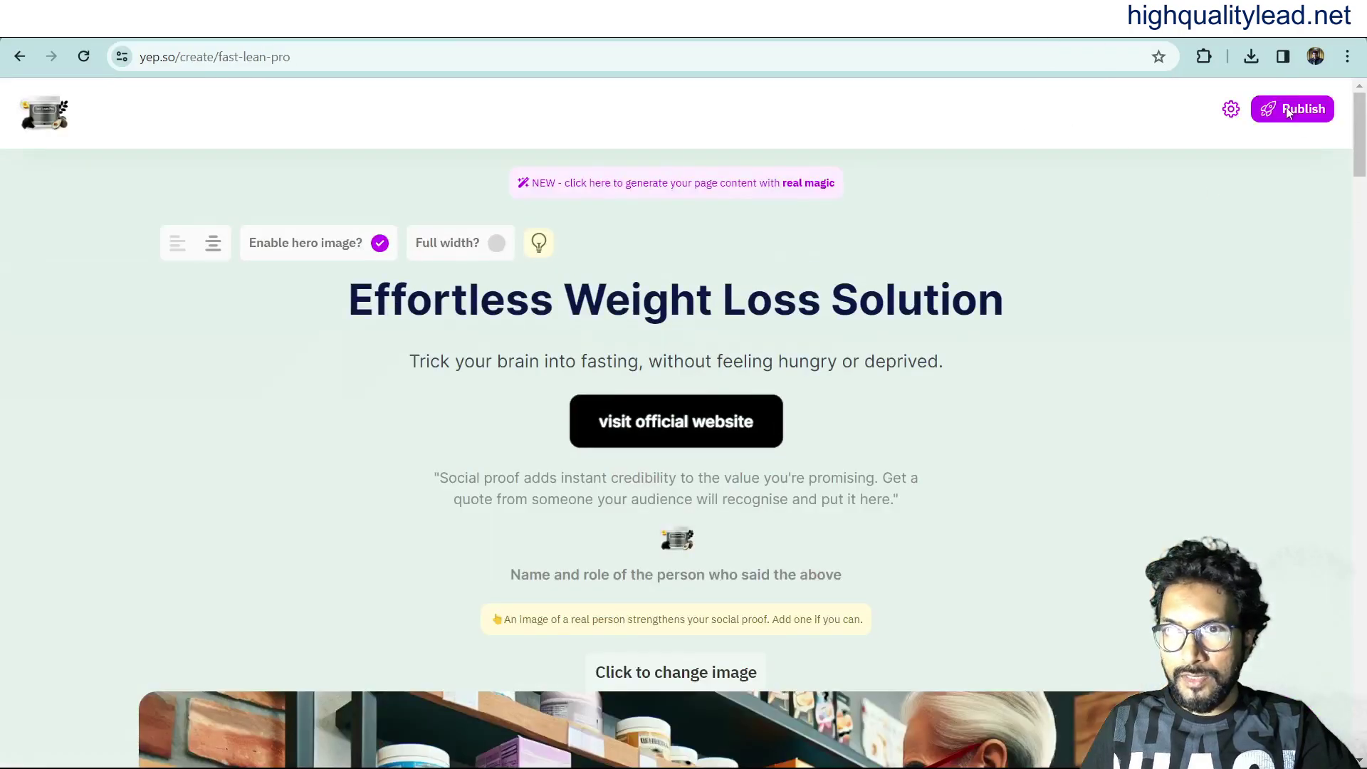
Publish the Fast Lean Pro page as Public (On Yep domain)
{"action": "left_click", "coordinate": [1288, 111]}
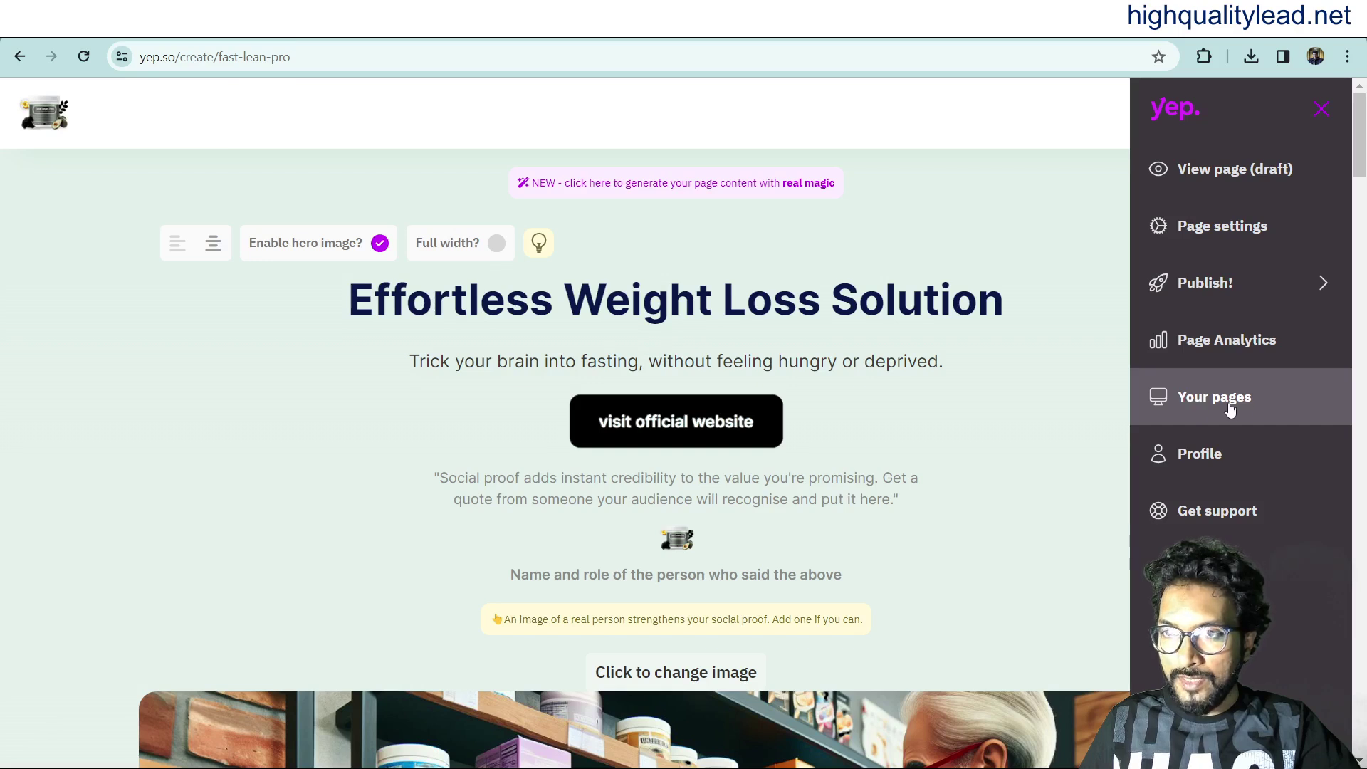
{"action": "left_click", "coordinate": [1222, 291]}
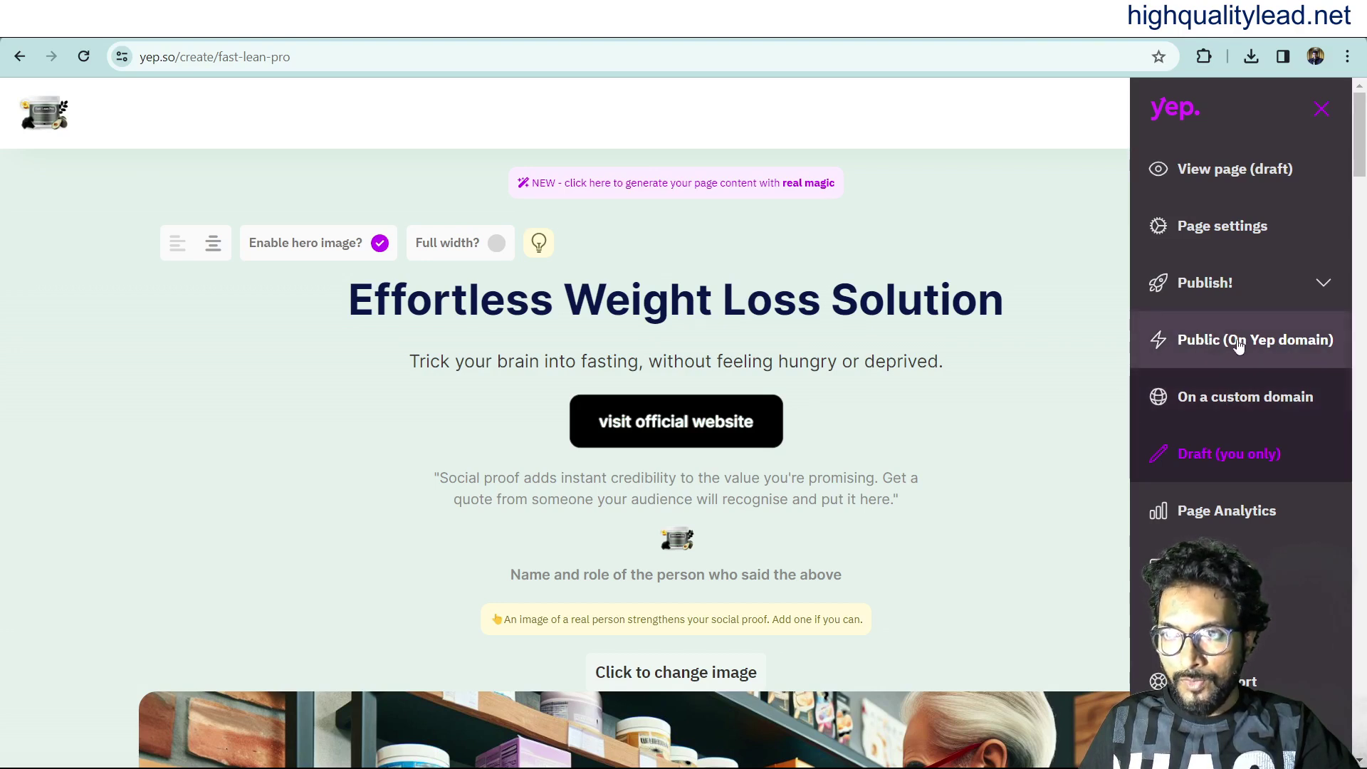
{"action": "left_click", "coordinate": [1201, 344]}
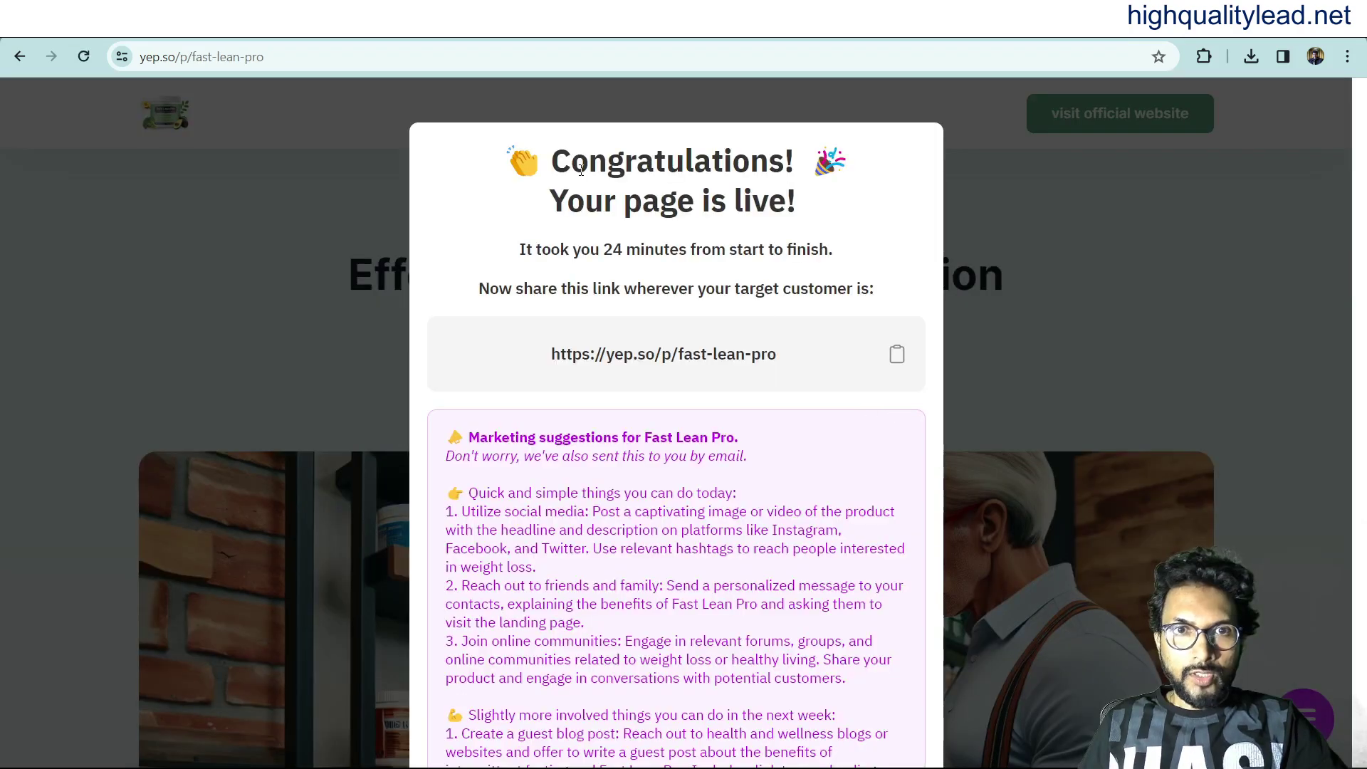
Copy the share link and load yep.so/p/fast-lean-pro in a new tab
{"action": "left_click", "coordinate": [648, 359]}
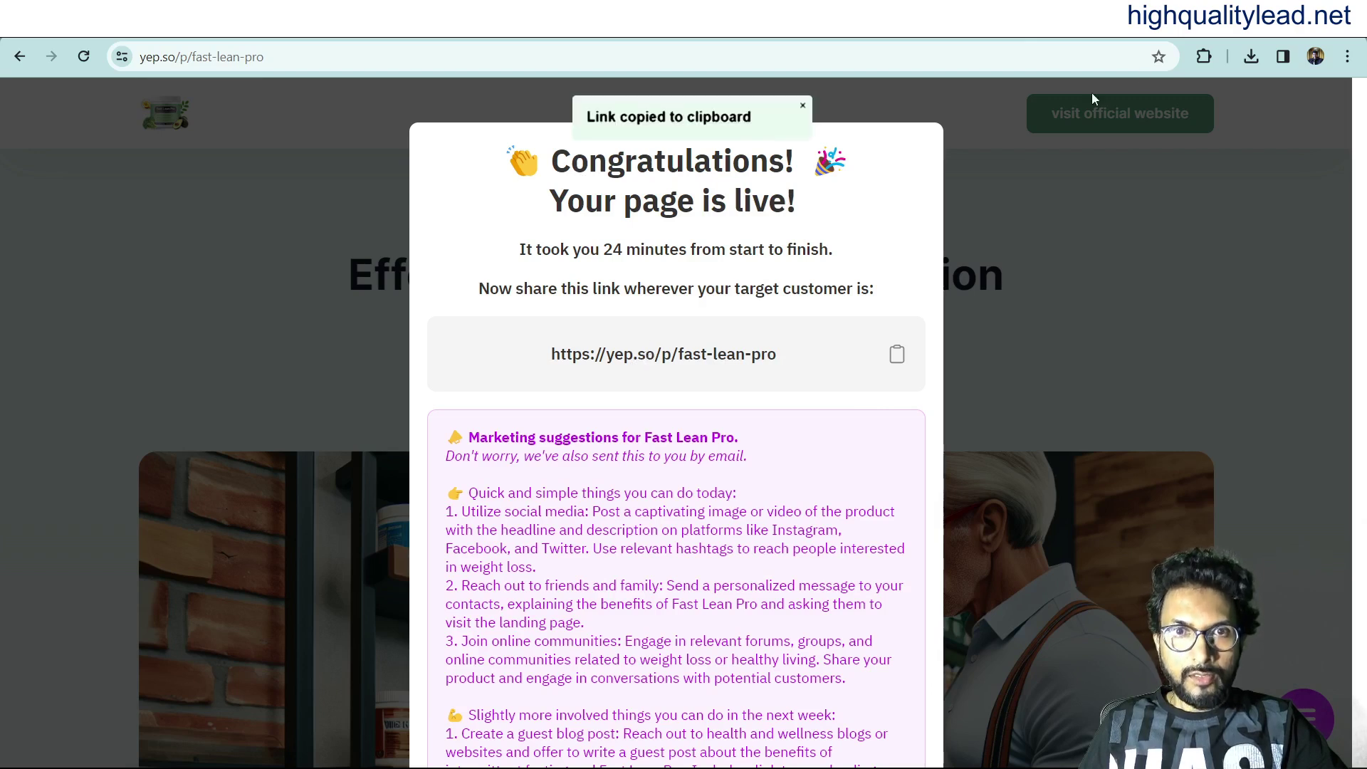
{"action": "key", "text": "ctrl+t"}
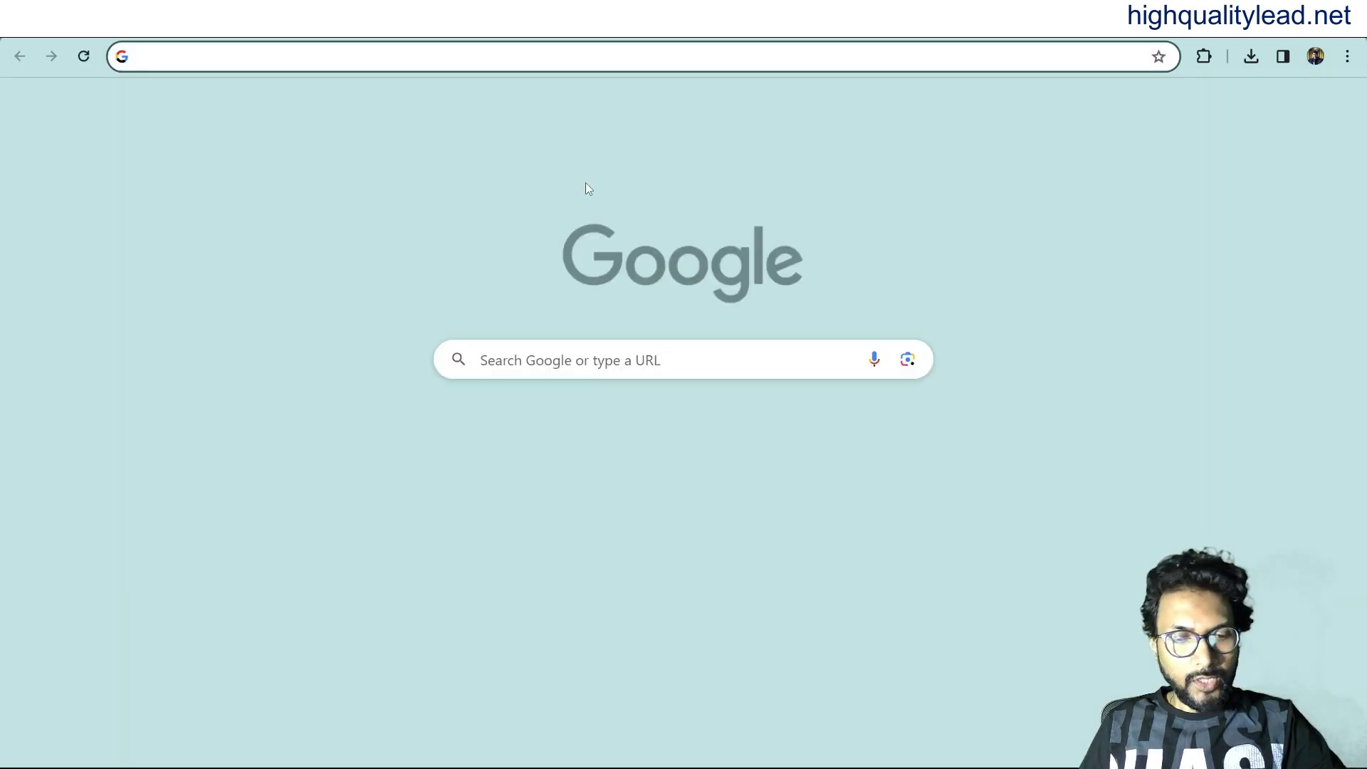
{"action": "key", "text": "ctrl+v"}
{"action": "key", "text": "Return"}
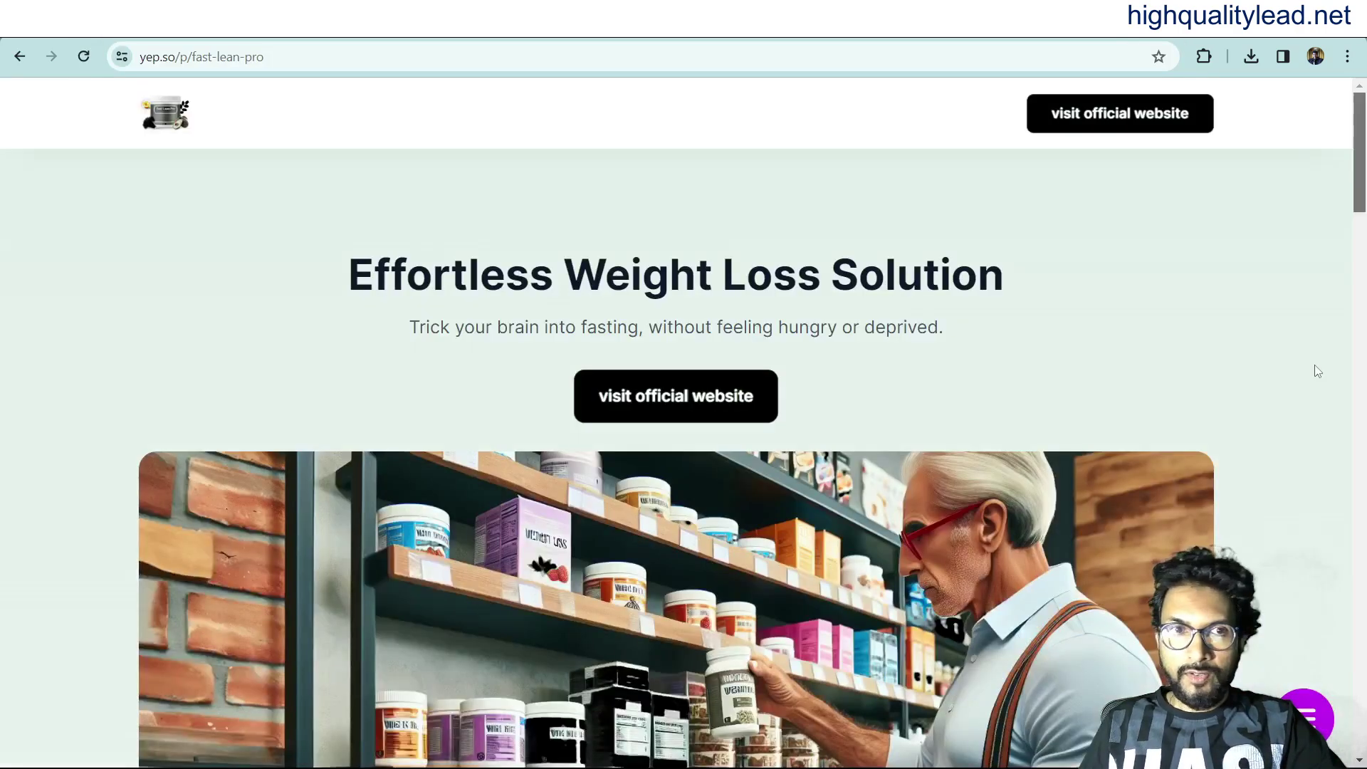
{"action": "left_click", "coordinate": [659, 401]}
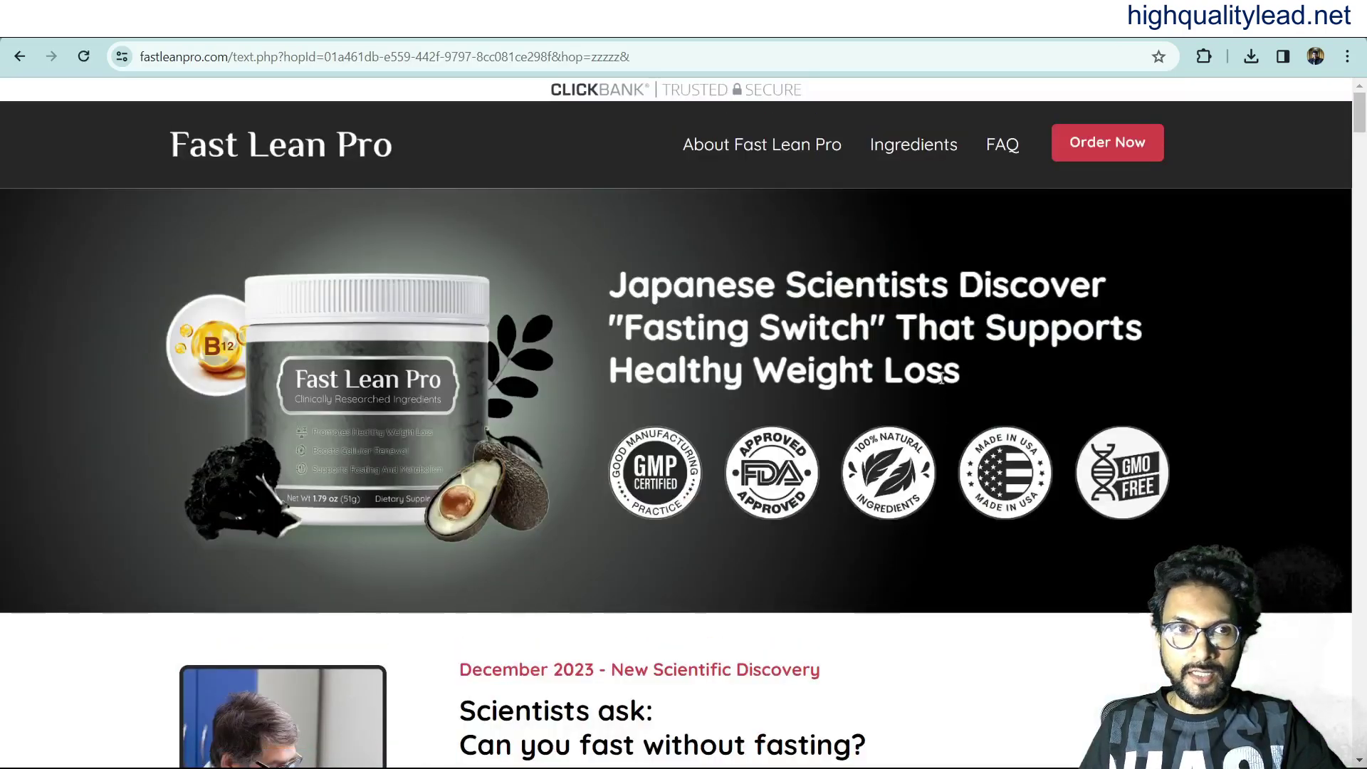
{"action": "left_click", "coordinate": [19, 58]}
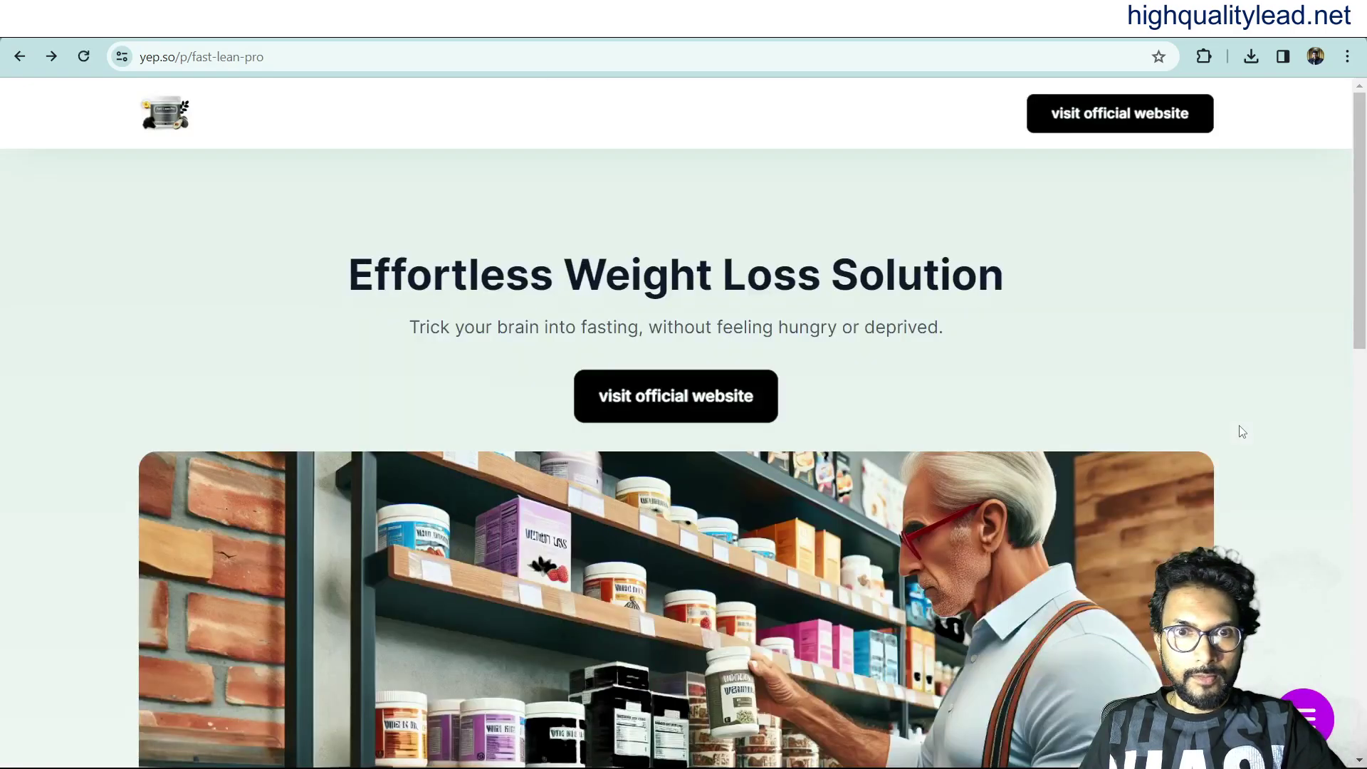
{"action": "scroll", "coordinate": [1243, 432], "scroll_direction": "down", "scroll_amount": 15}
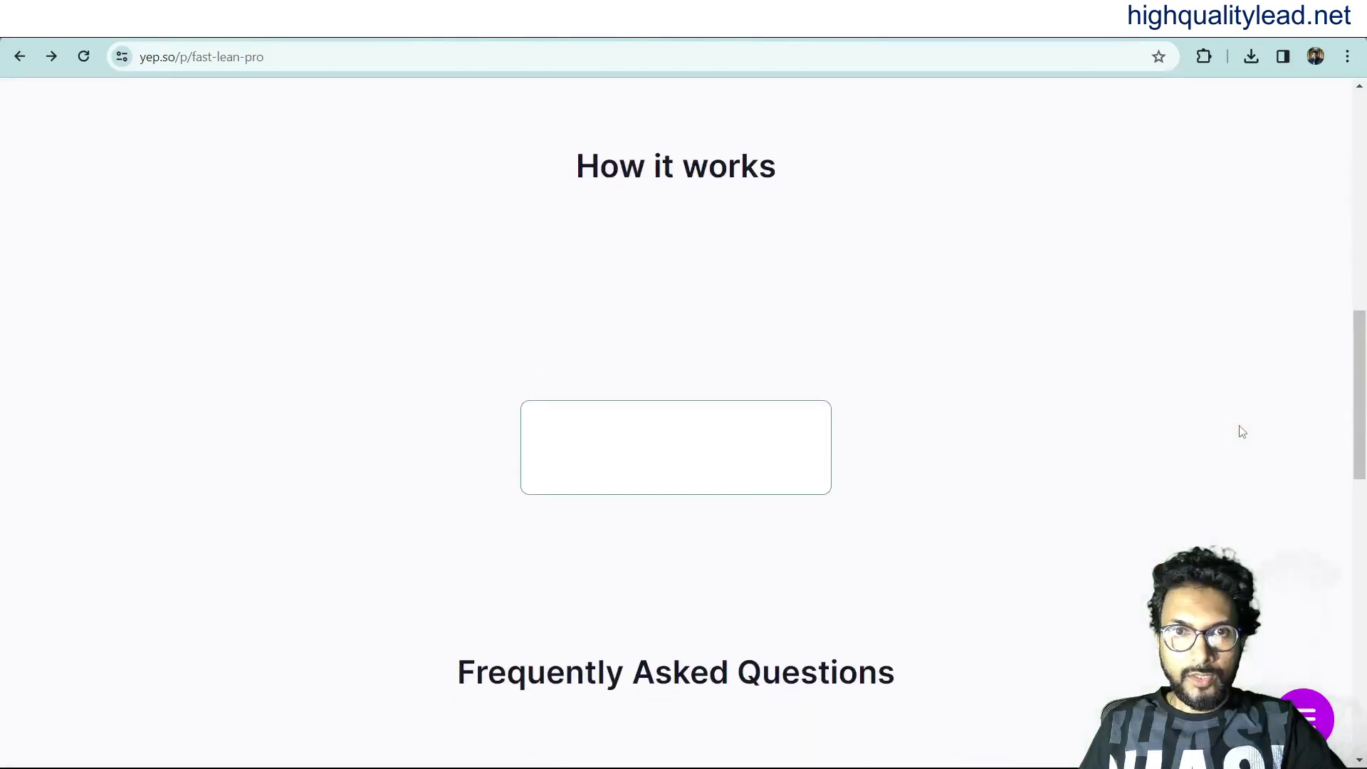
{"action": "scroll", "coordinate": [1243, 432], "scroll_direction": "down", "scroll_amount": 10}
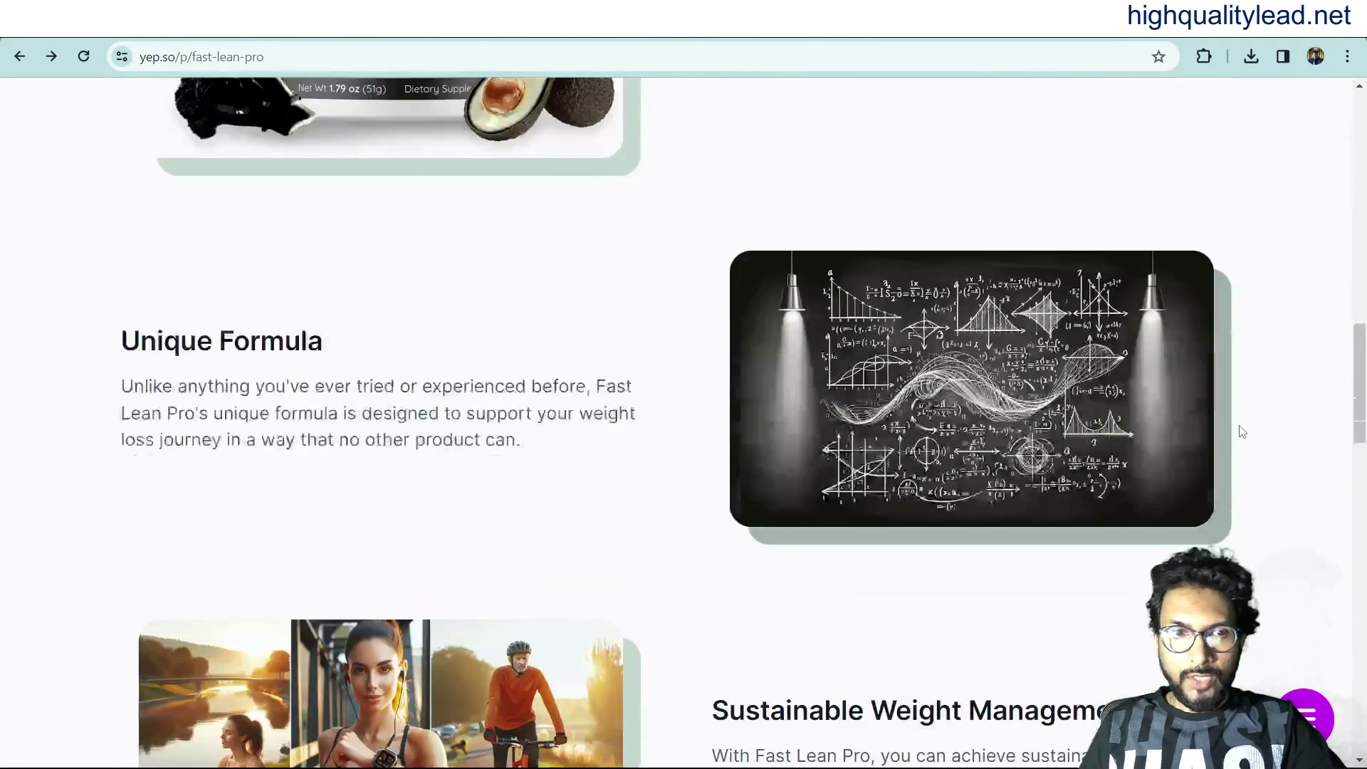
{"action": "scroll", "coordinate": [1243, 433], "scroll_direction": "down", "scroll_amount": 10}
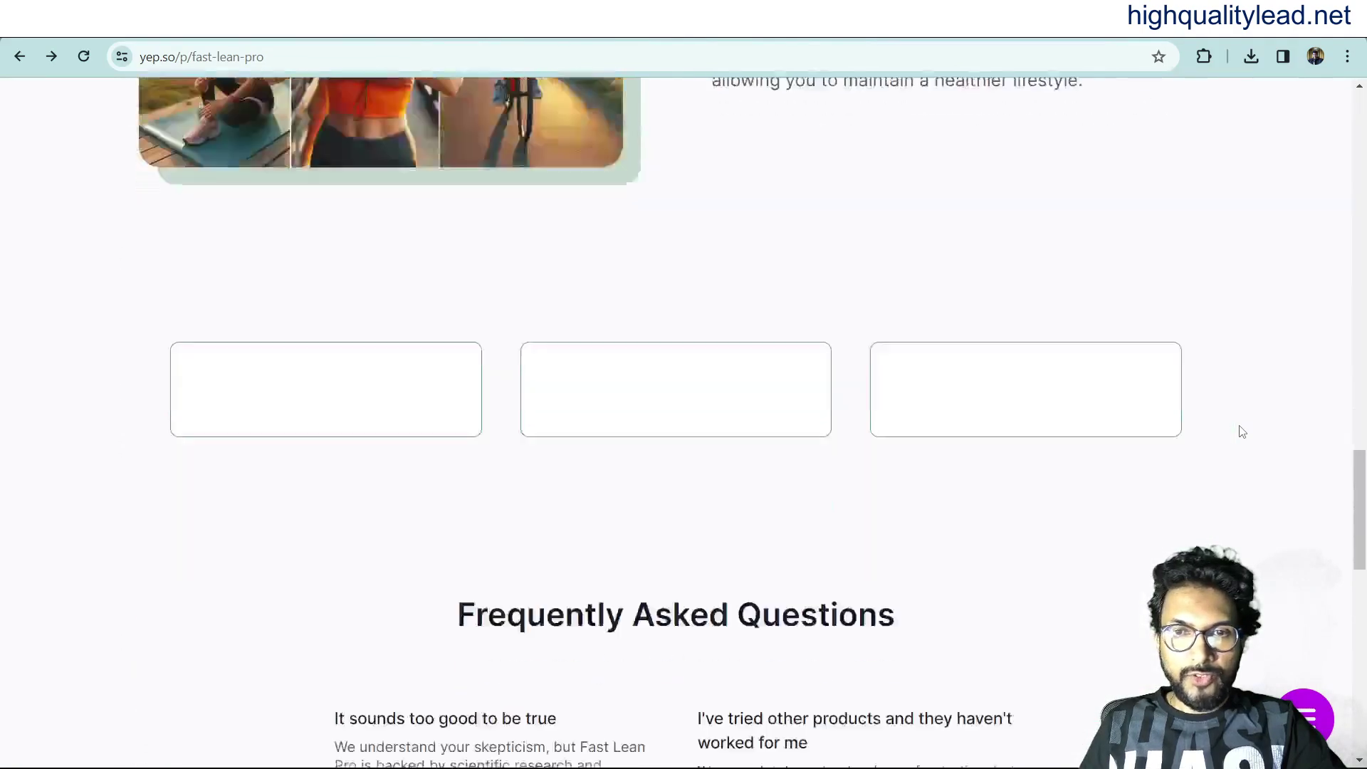
{"action": "scroll", "coordinate": [1243, 432], "scroll_direction": "down", "scroll_amount": 2}
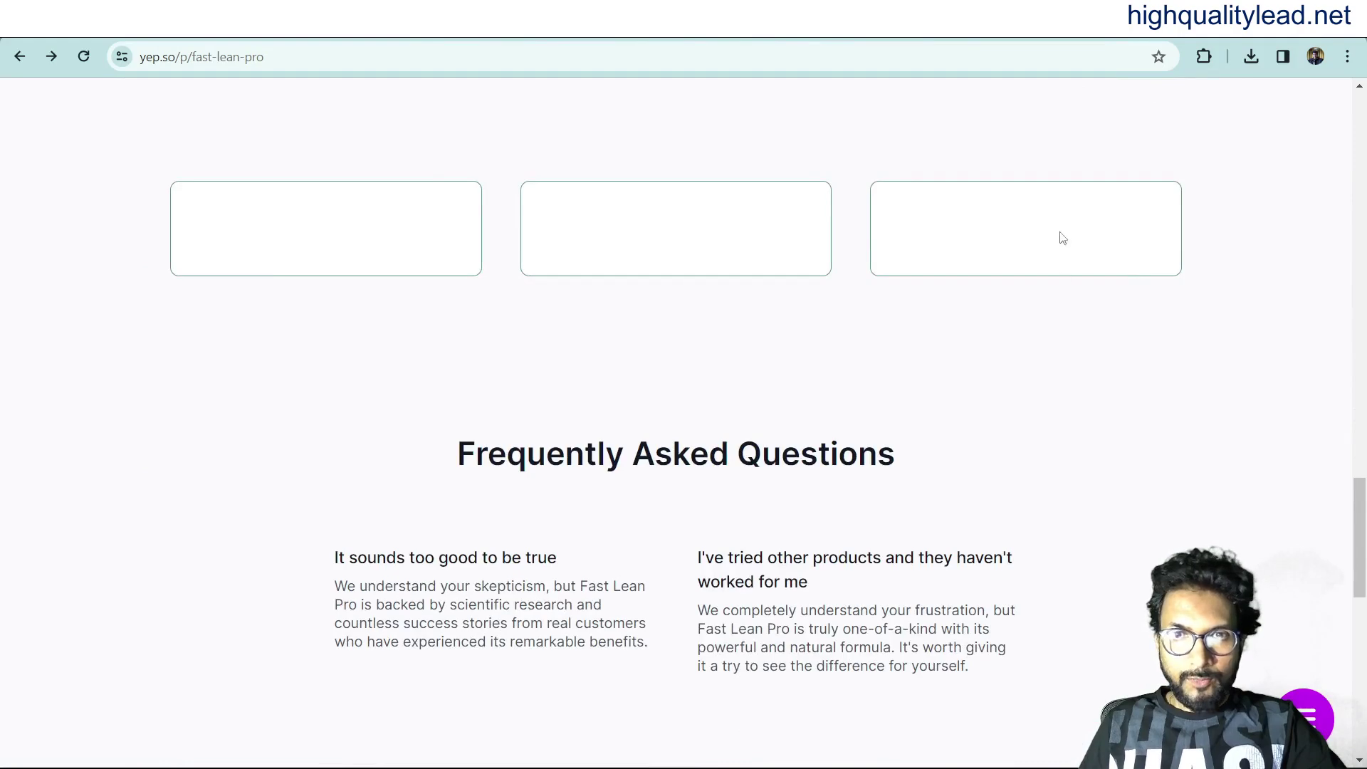
{"action": "scroll", "coordinate": [1053, 407], "scroll_direction": "down", "scroll_amount": 9}
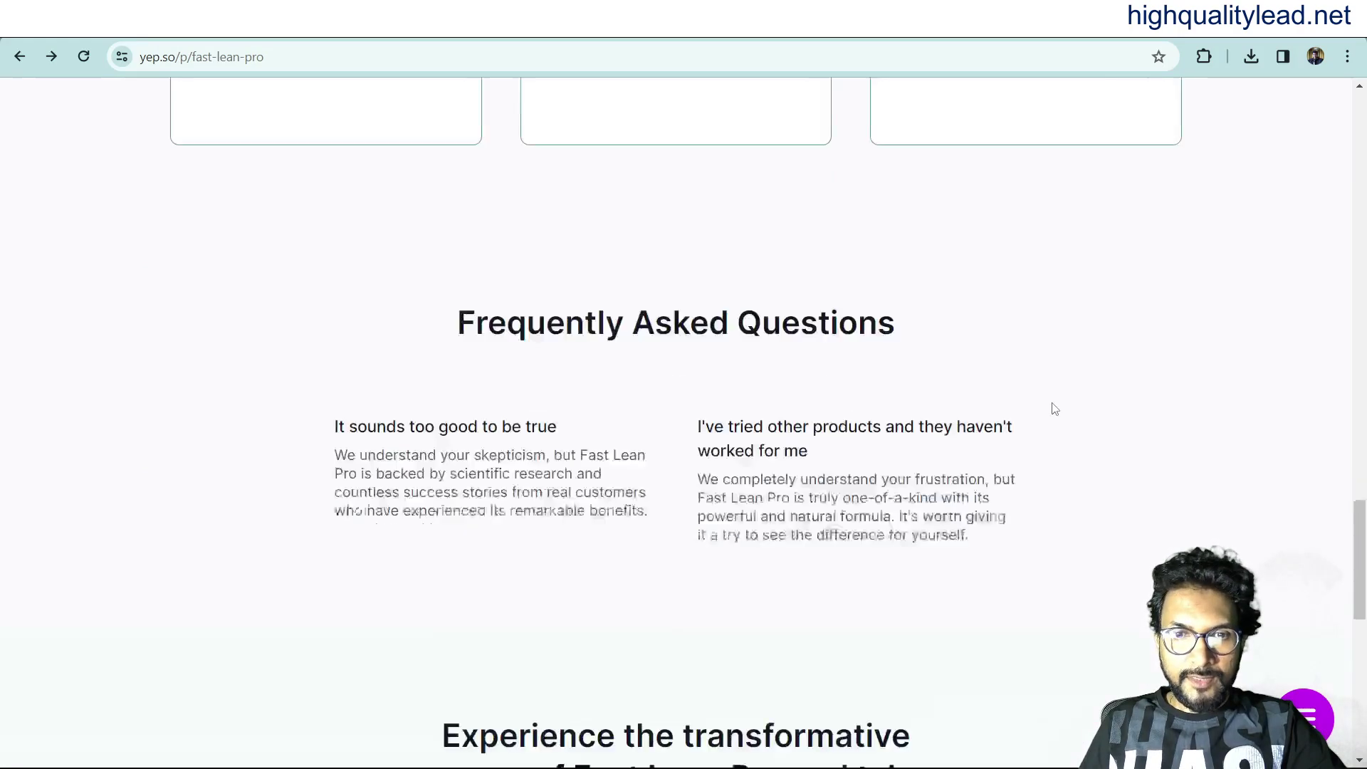
{"action": "scroll", "coordinate": [1054, 407], "scroll_direction": "down", "scroll_amount": 3}
{"action": "key", "text": "Home"}
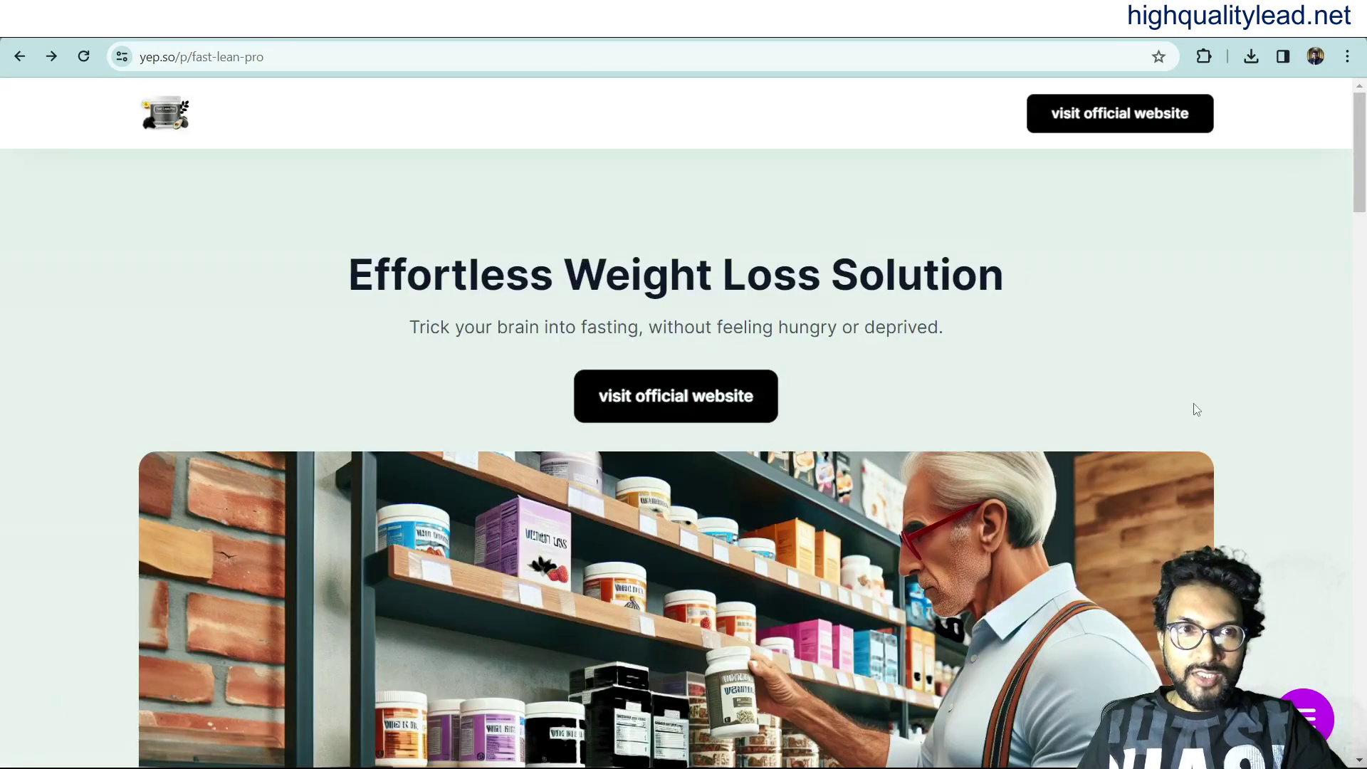